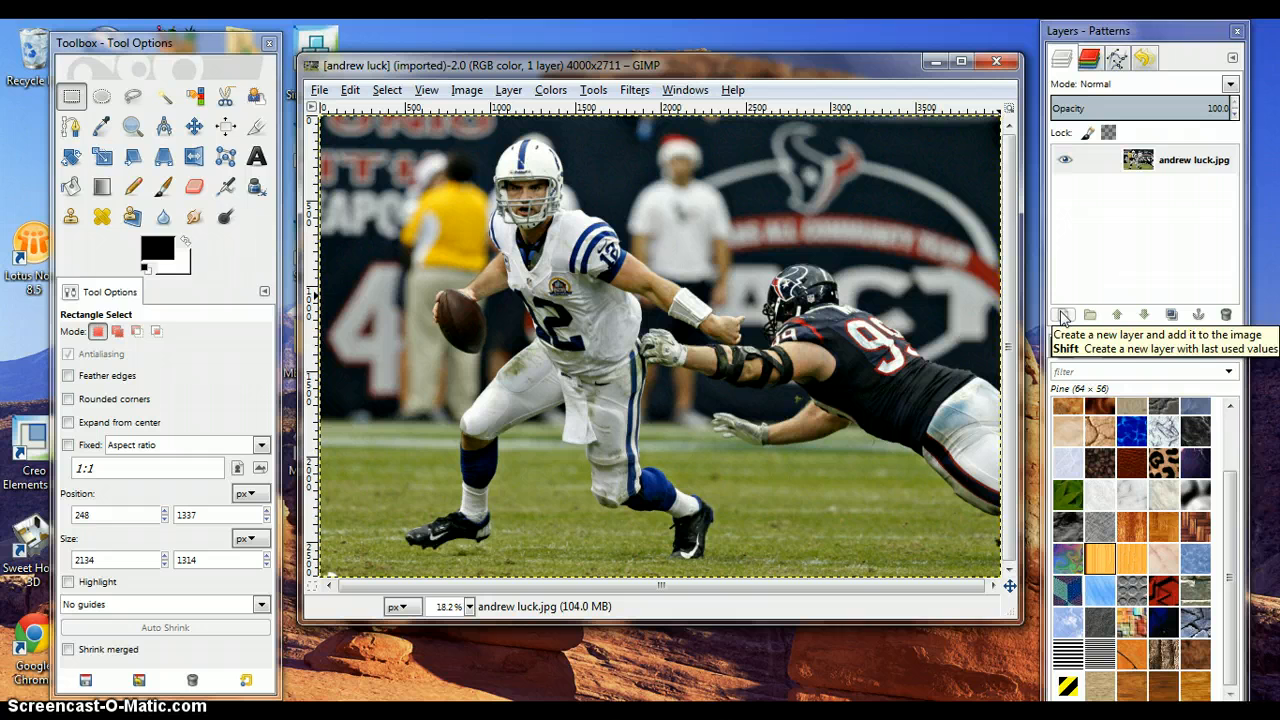
- Add a new transparent layer to the image
click(1064, 316)
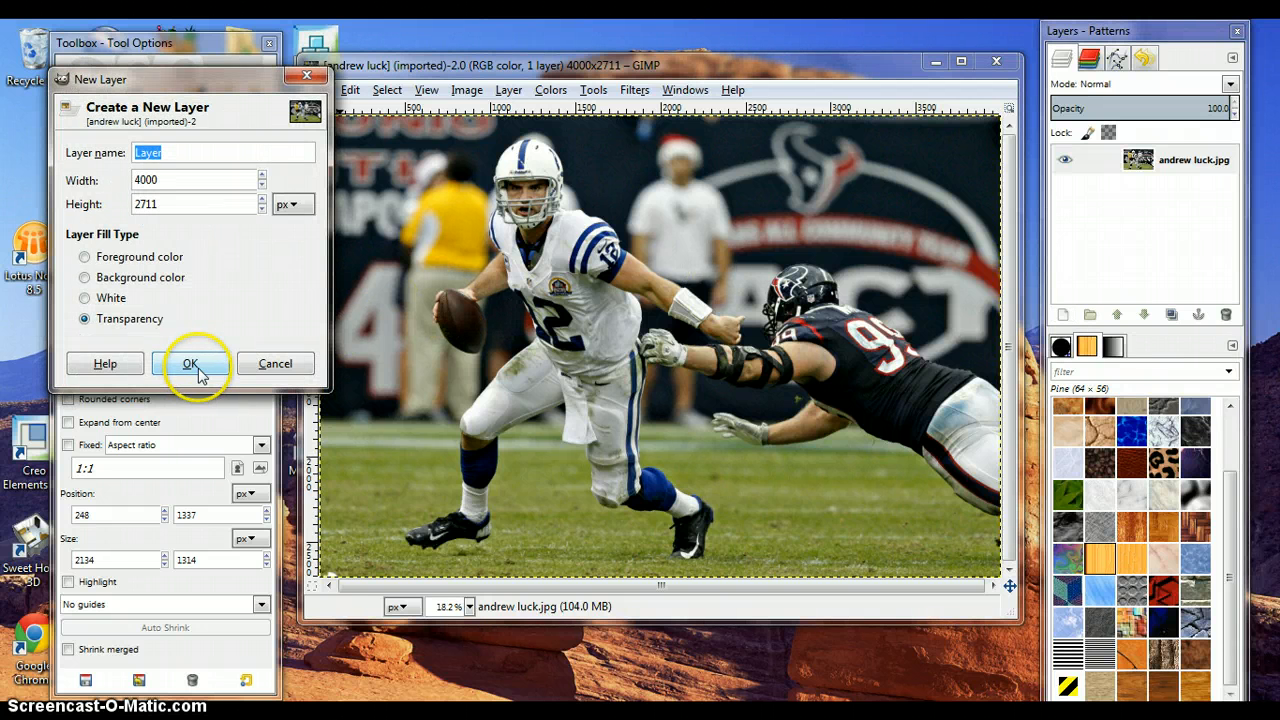
click(190, 364)
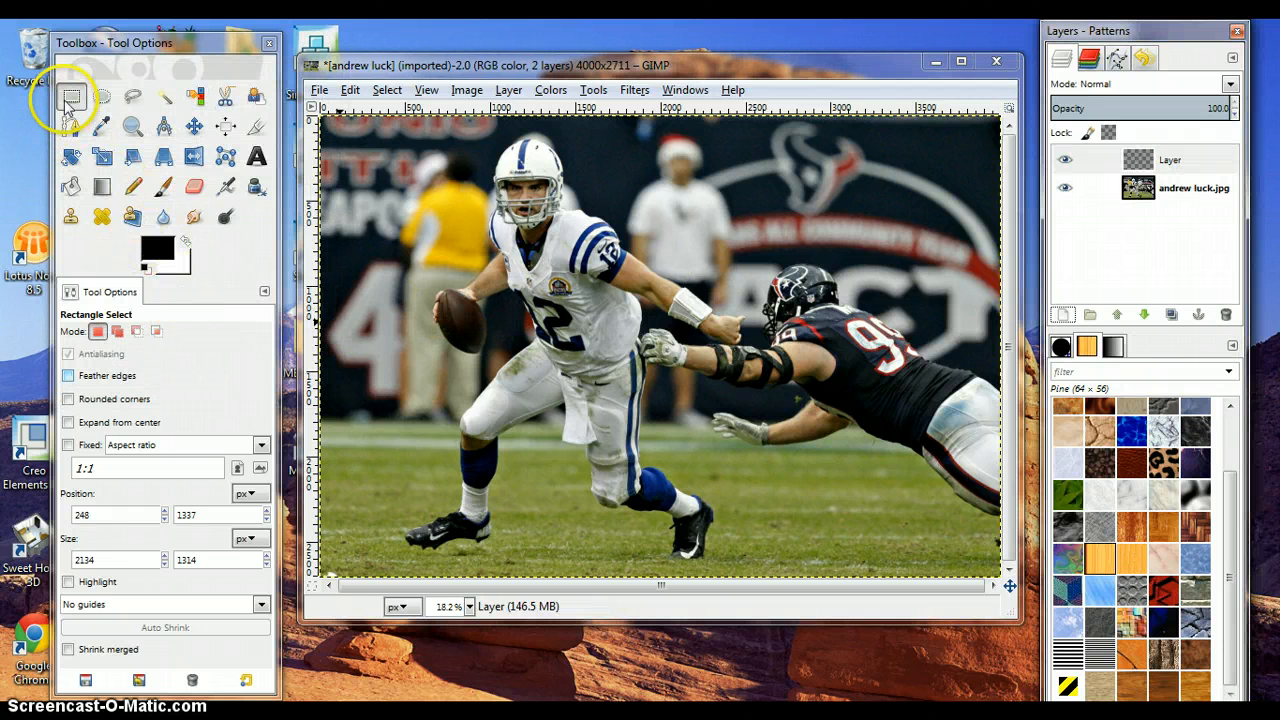
- Draw a rectangular selection about 2354 × 1034 px over the lower-left part of the image around the player's legs
click(347, 396)
drag(551, 492, 746, 566)
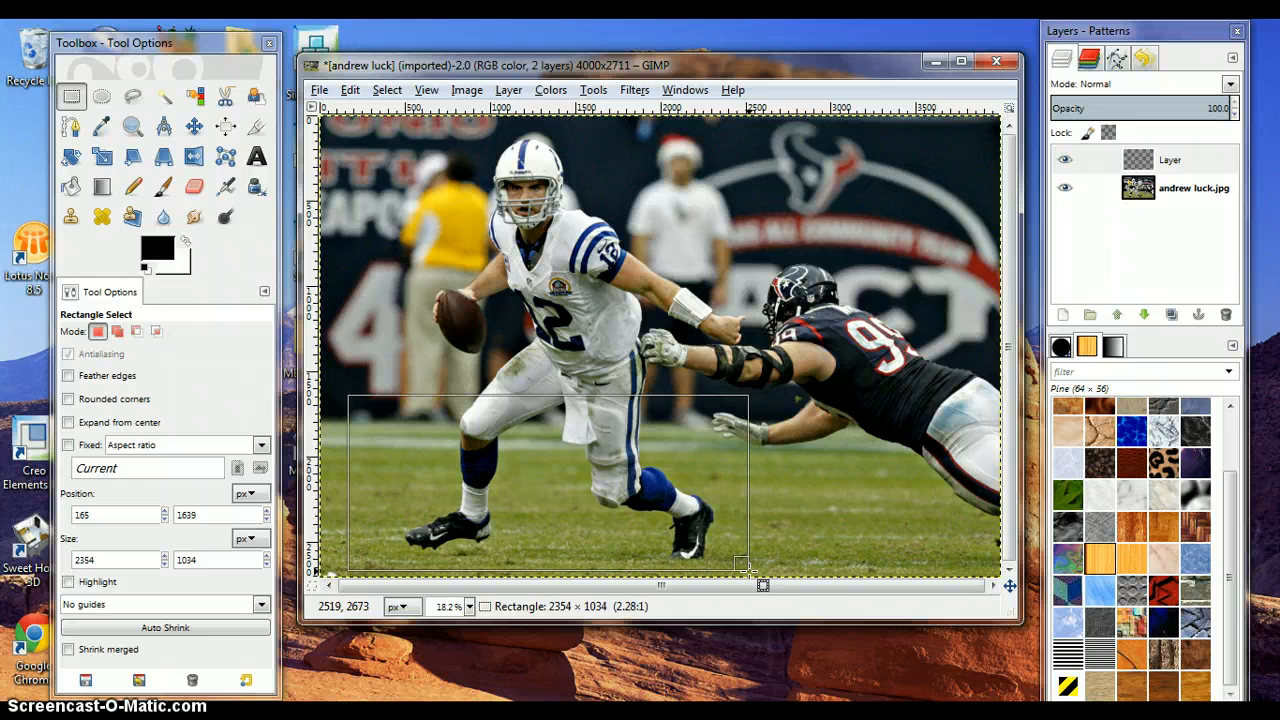
drag(746, 566, 746, 566)
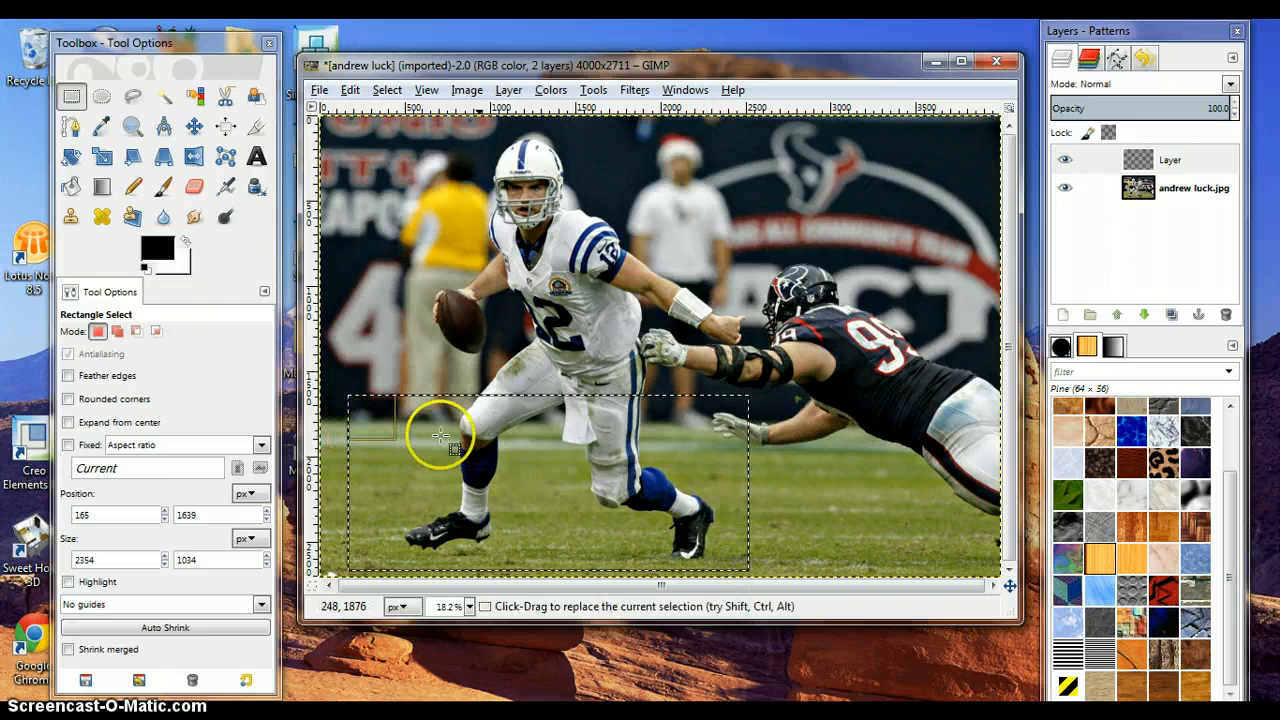
- Make white the foreground colour and bucket-fill the rectangular selection on the new layer with it
click(185, 242)
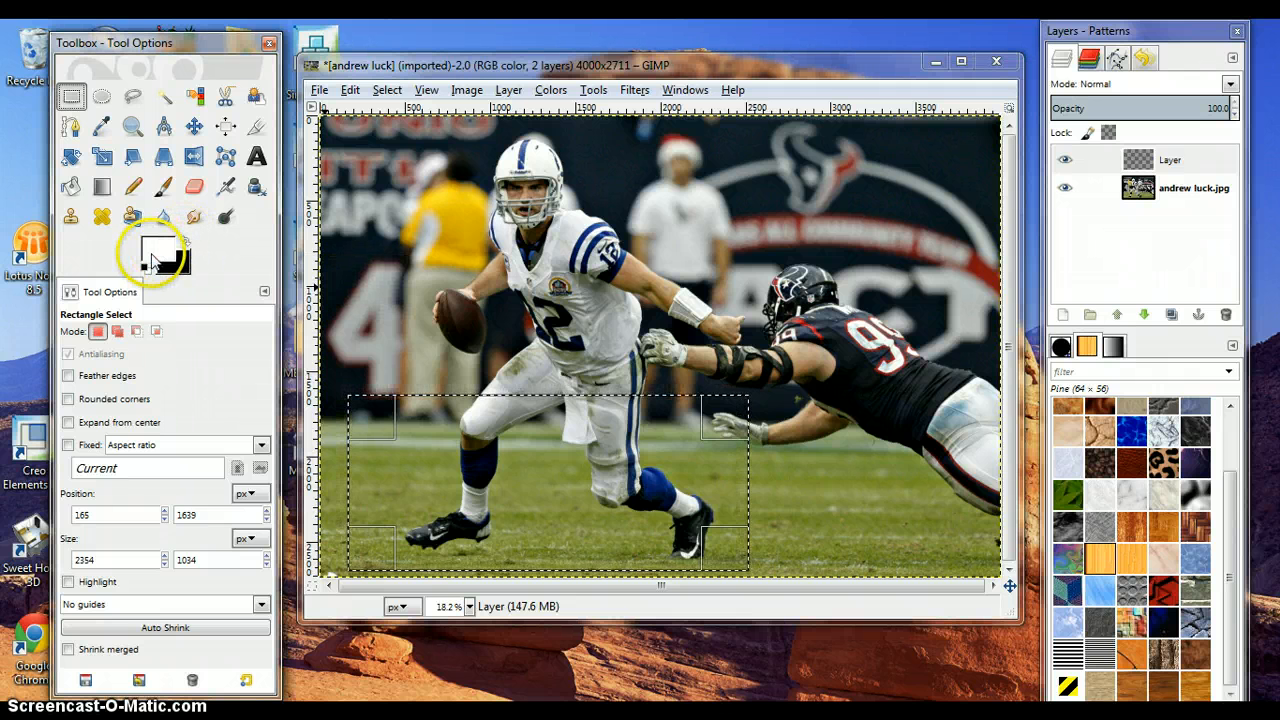
click(152, 262)
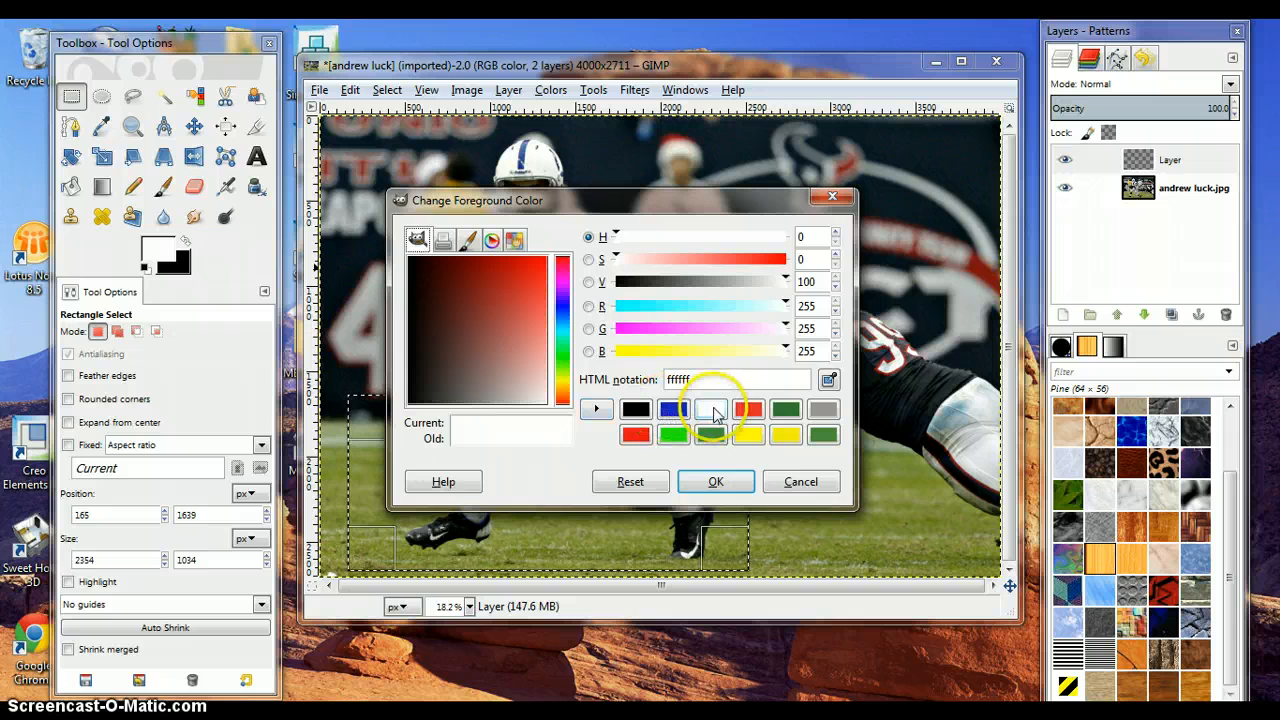
click(795, 483)
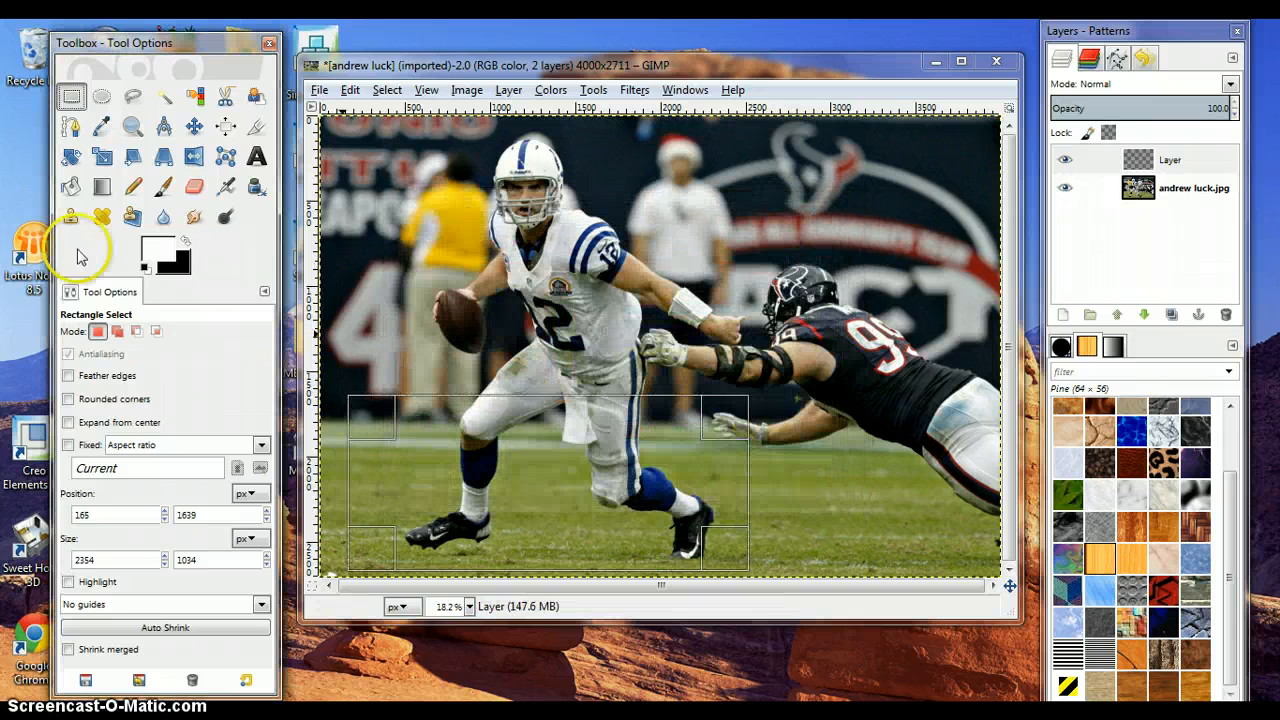
click(70, 187)
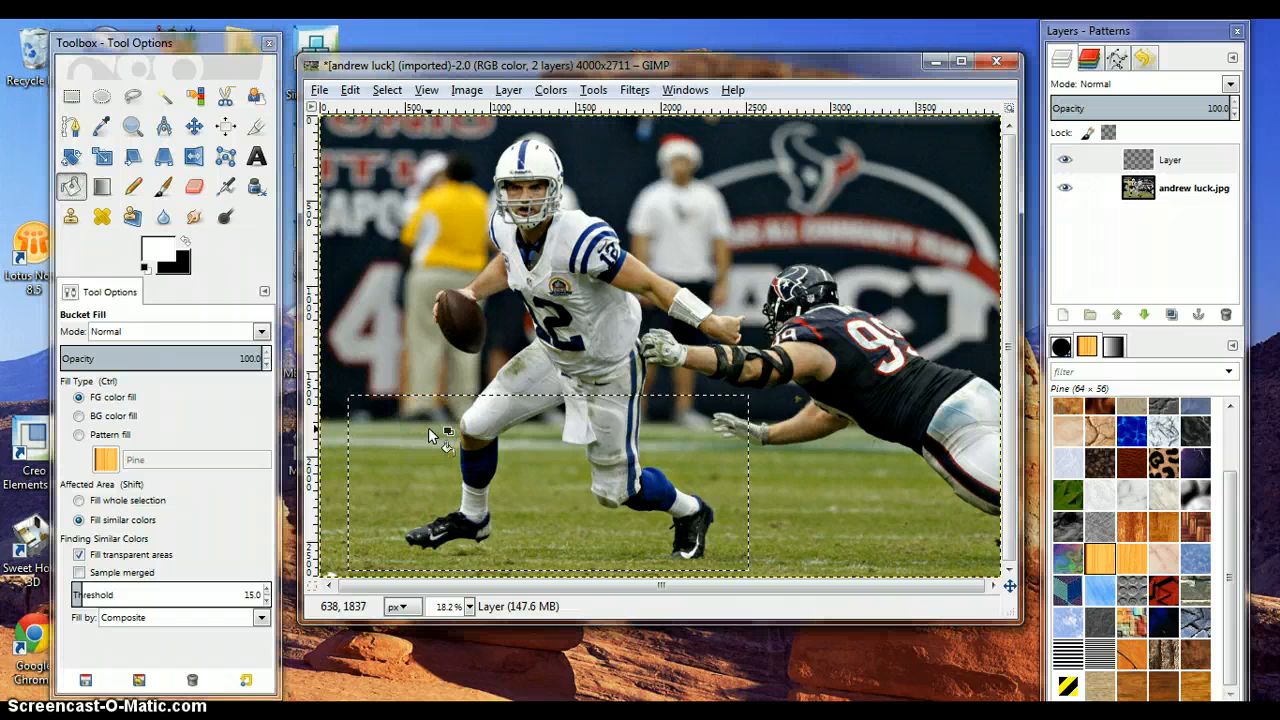
click(429, 457)
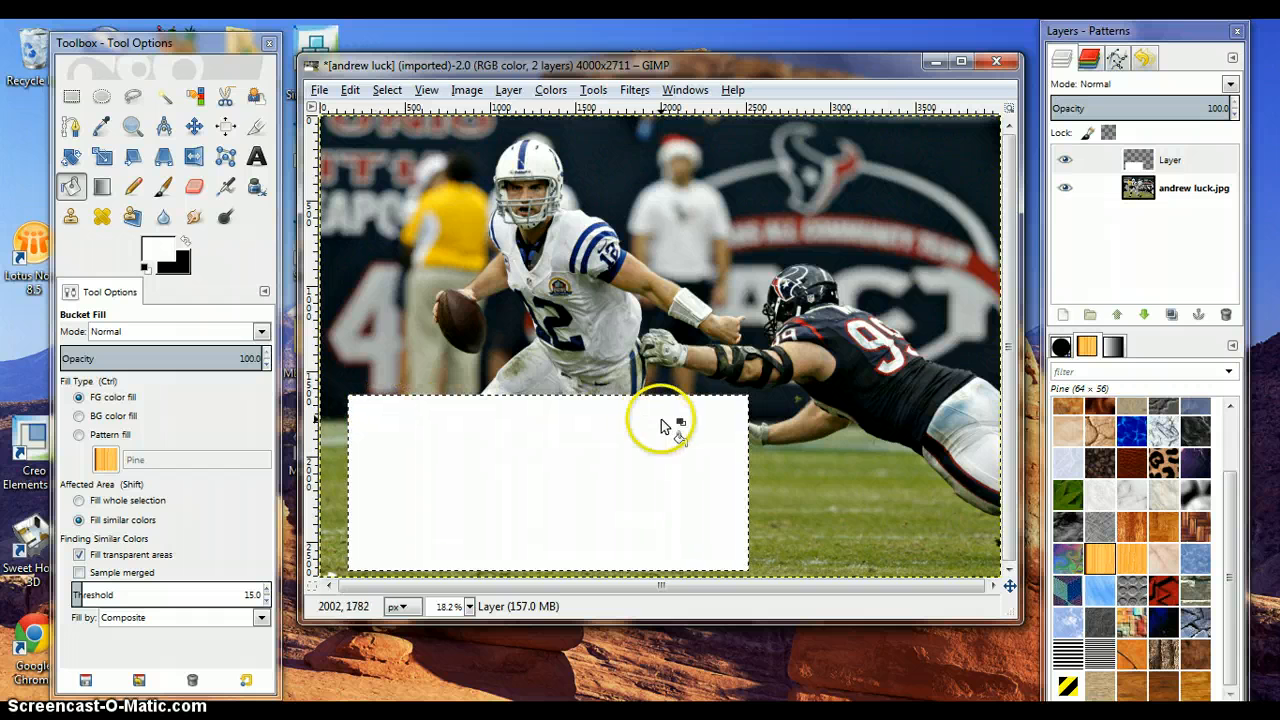
- Shrink the selection by 75 px
click(388, 90)
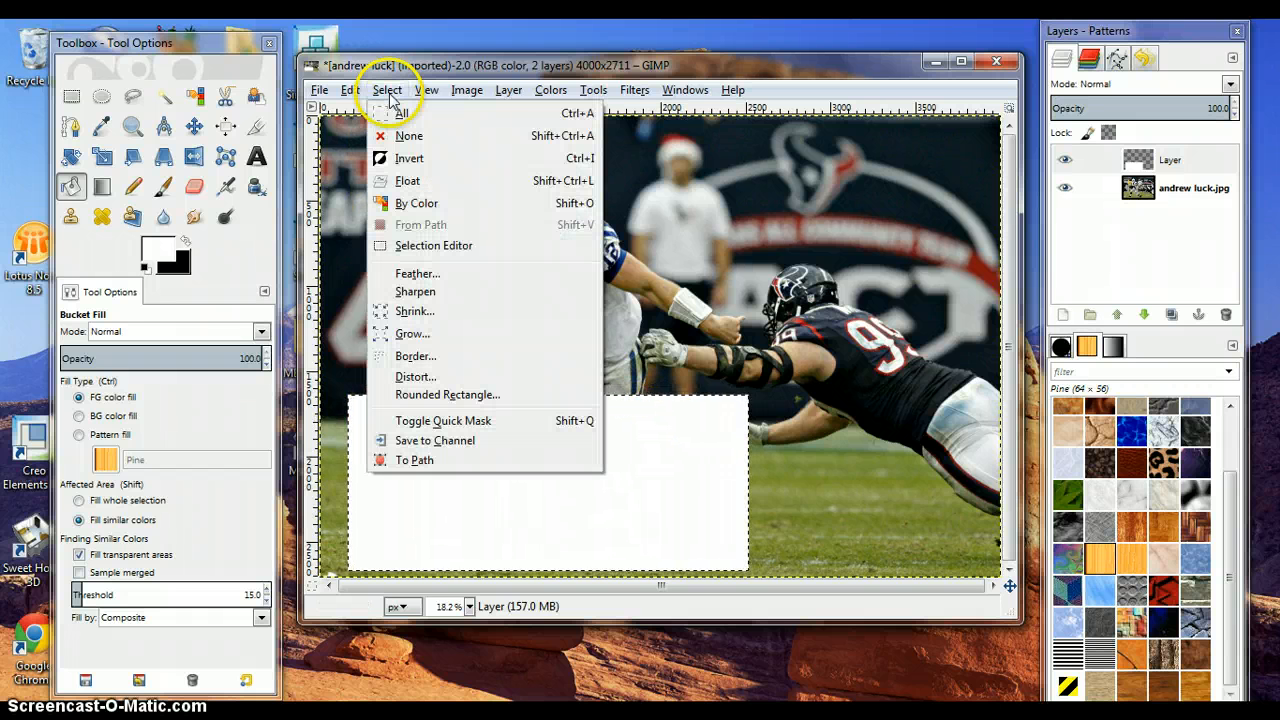
click(410, 312)
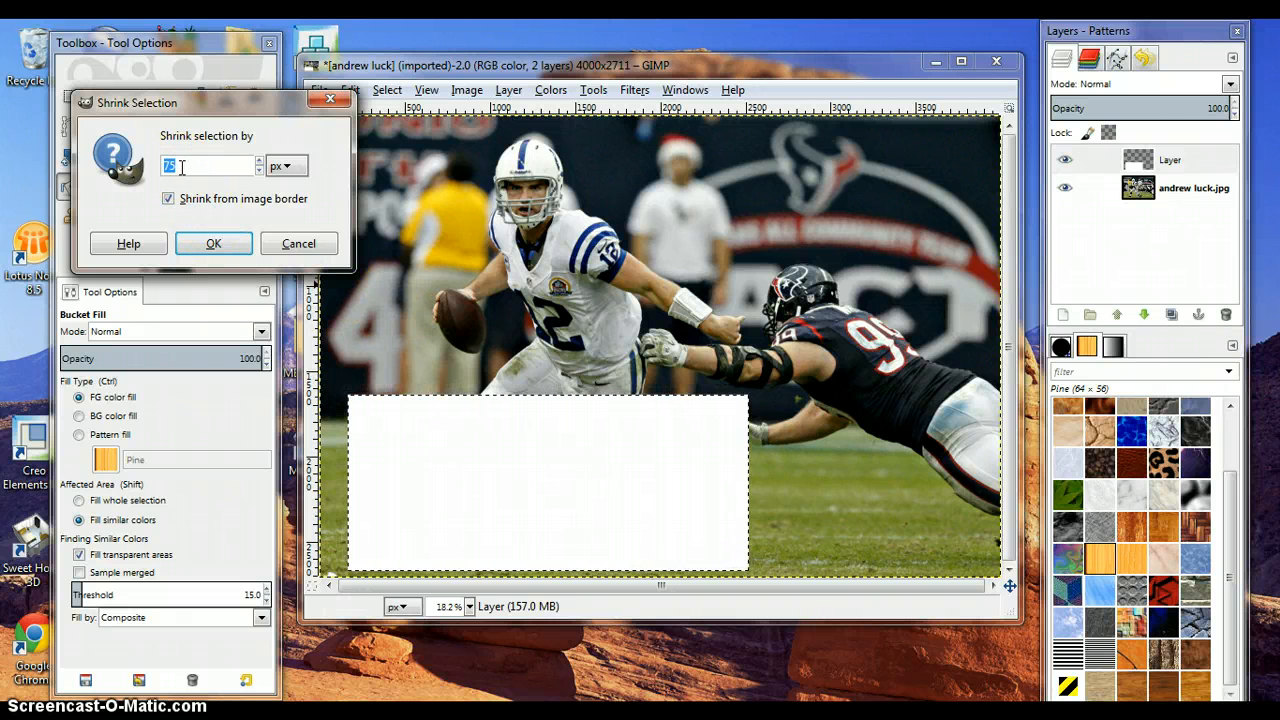
click(214, 245)
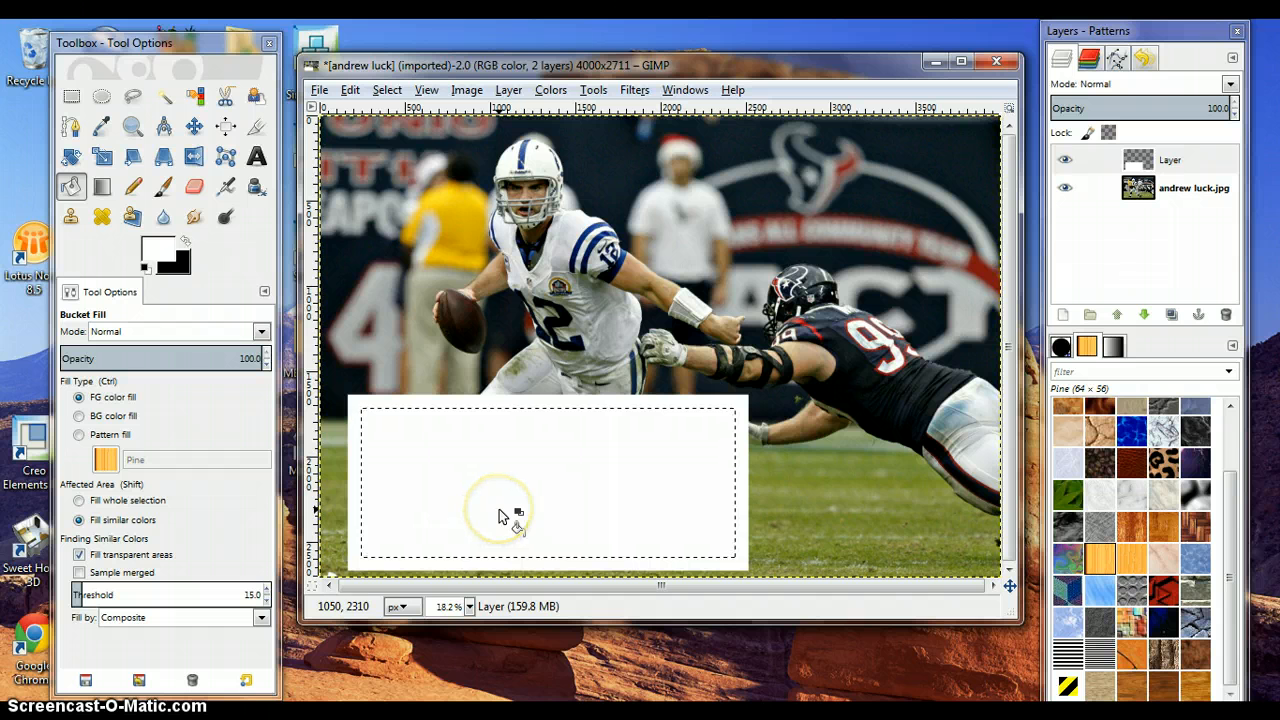
- Cut out the shrunken selection's interior to leave a white frame, and remove the selection
click(350, 91)
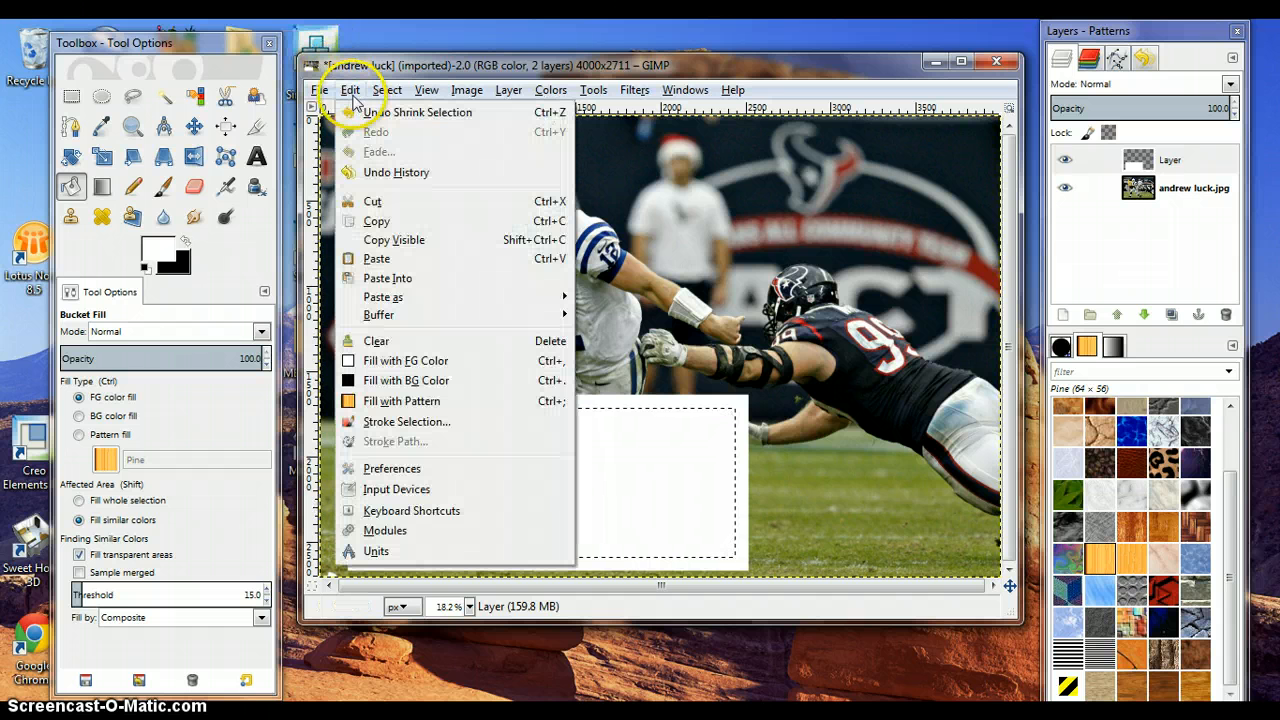
click(372, 201)
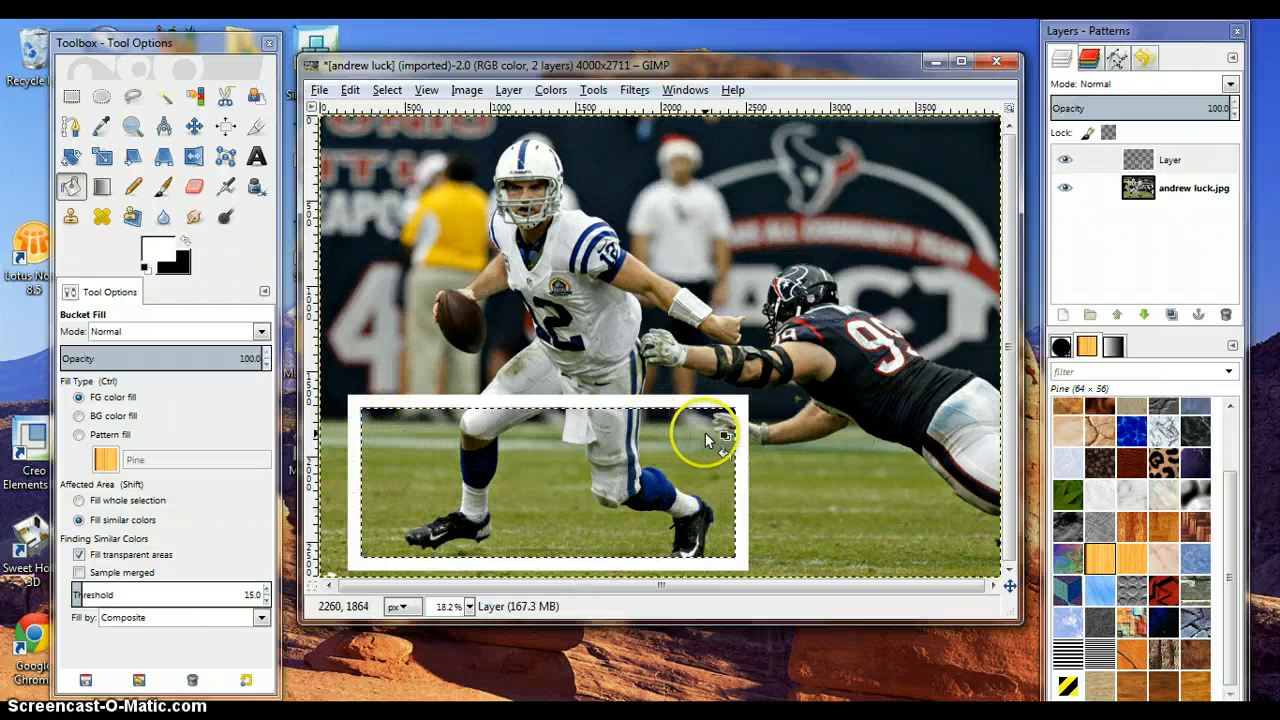
click(387, 90)
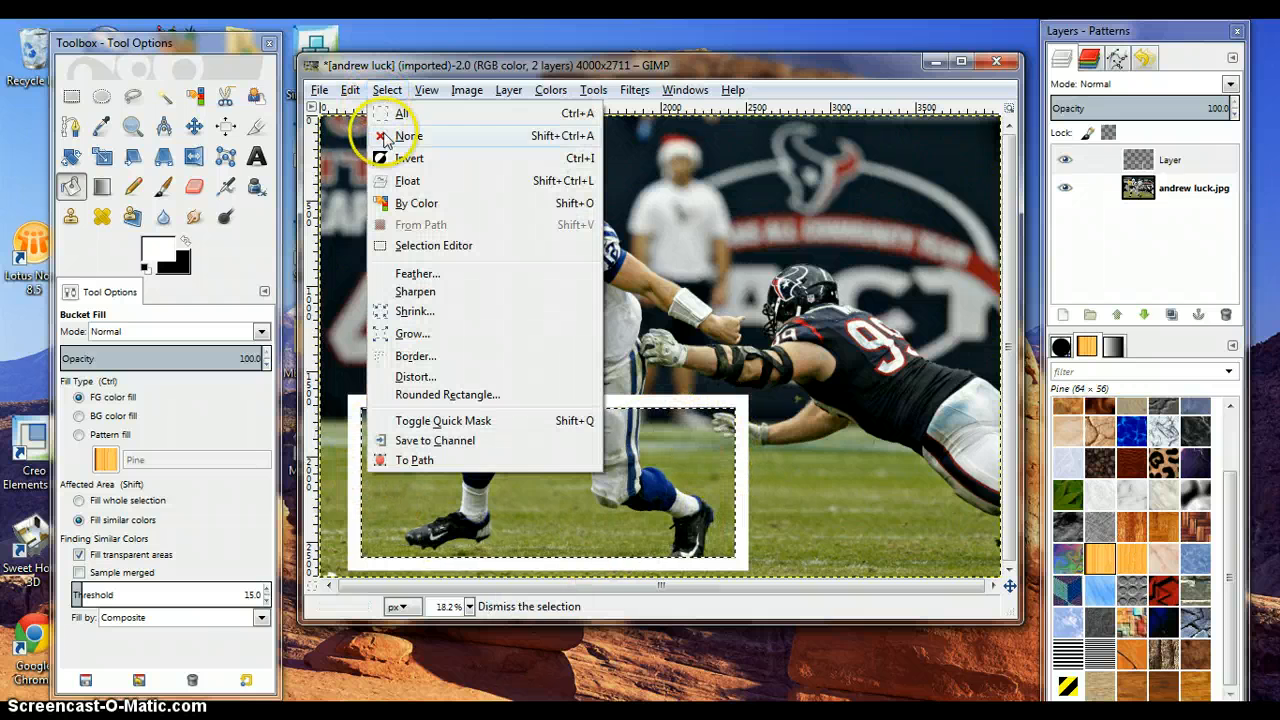
click(385, 135)
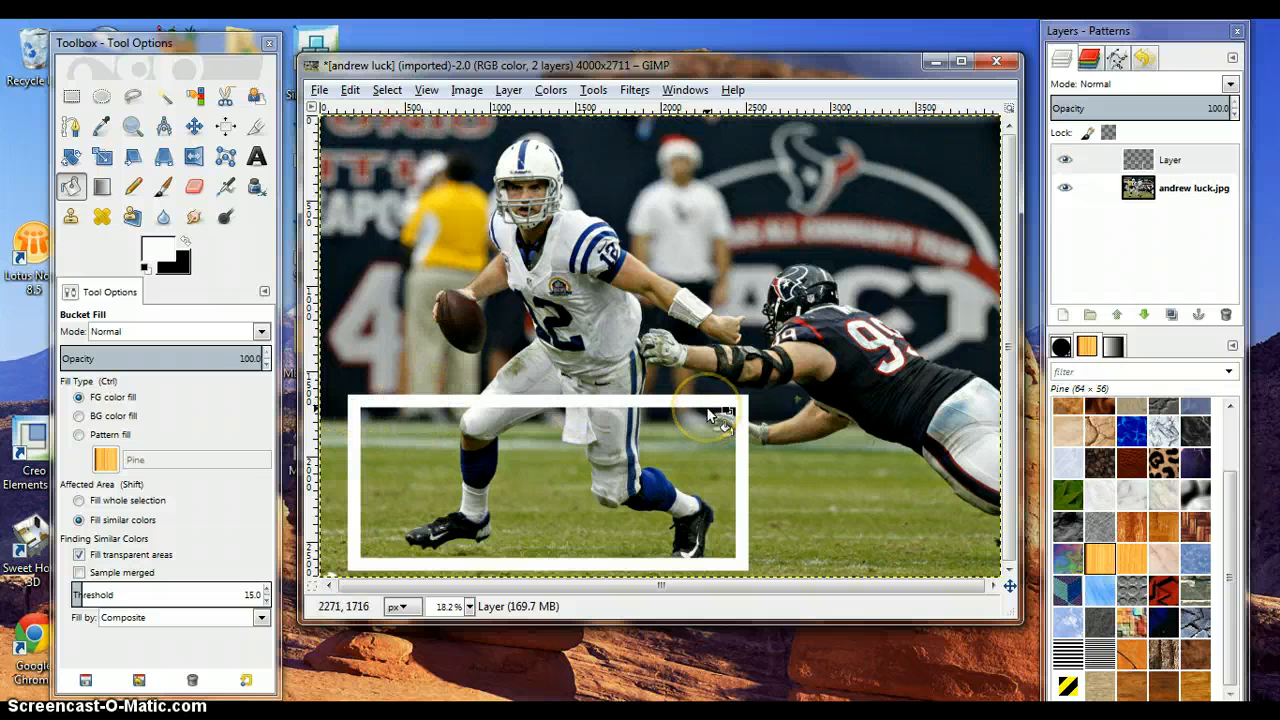
- Apply a Perspective transform to the frame layer, moving its corners so the frame lies flat on the field around the player's feet
click(163, 158)
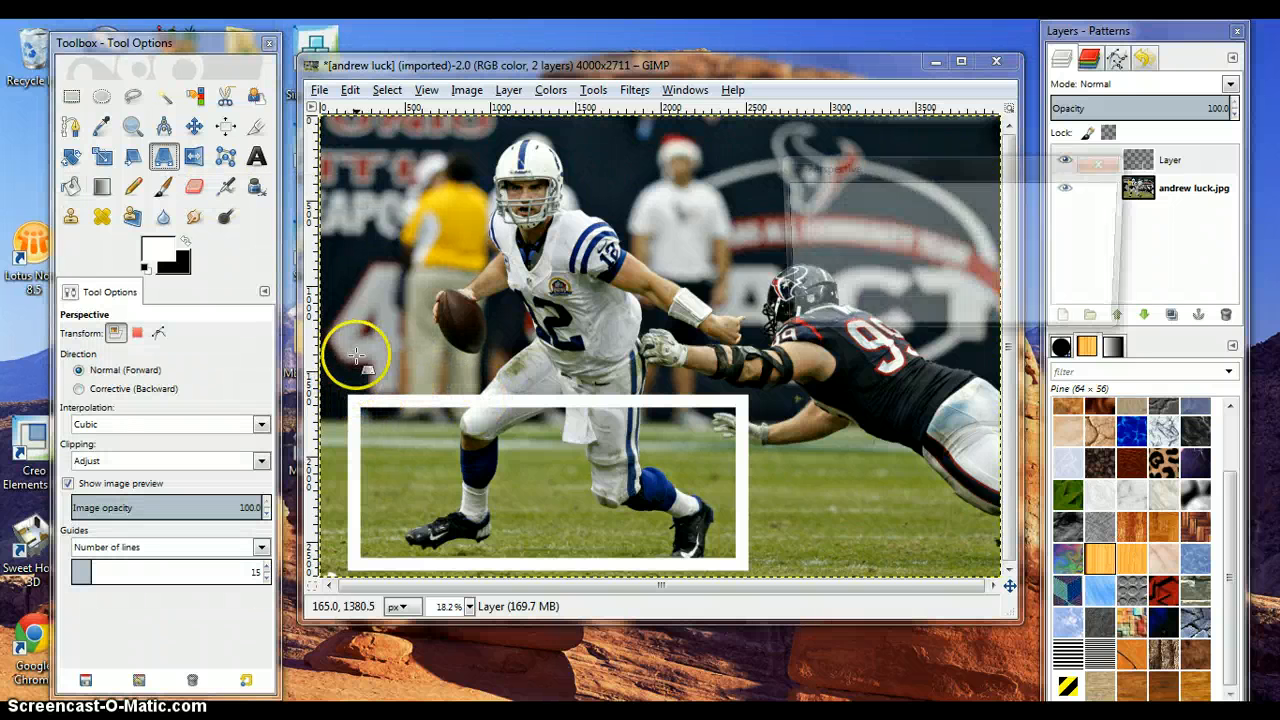
drag(354, 352, 388, 357)
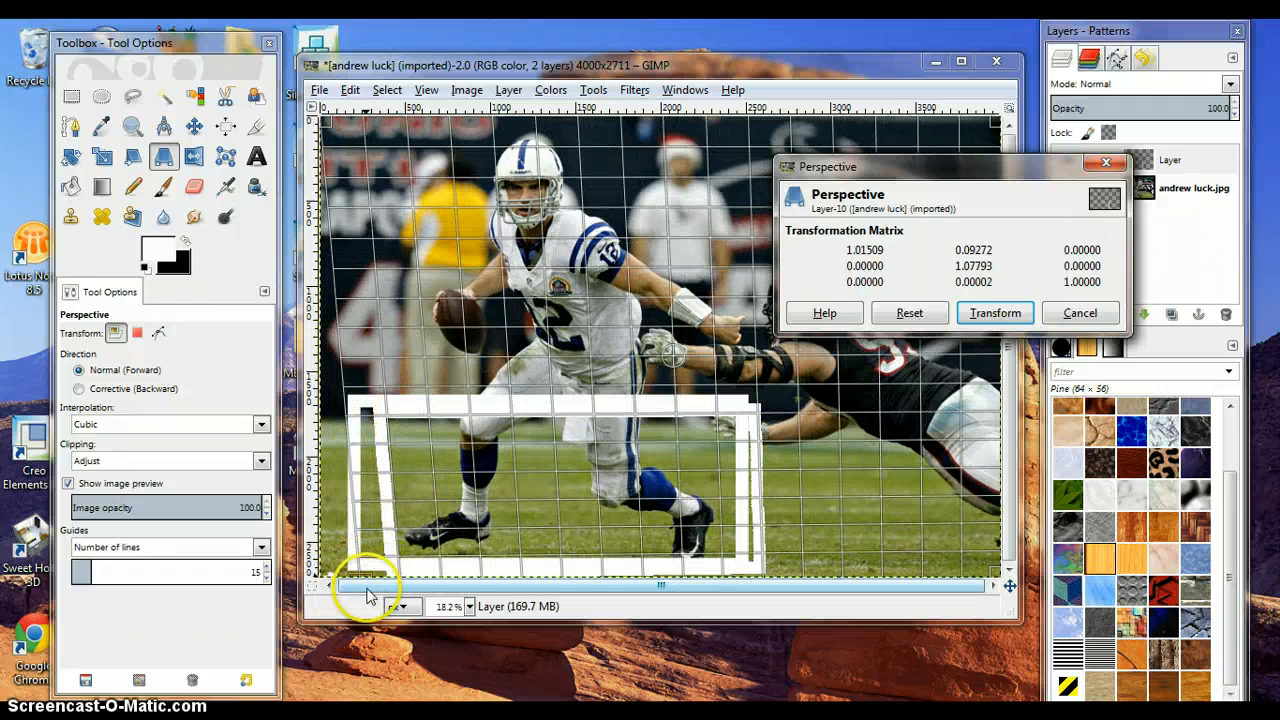
drag(366, 570, 335, 534)
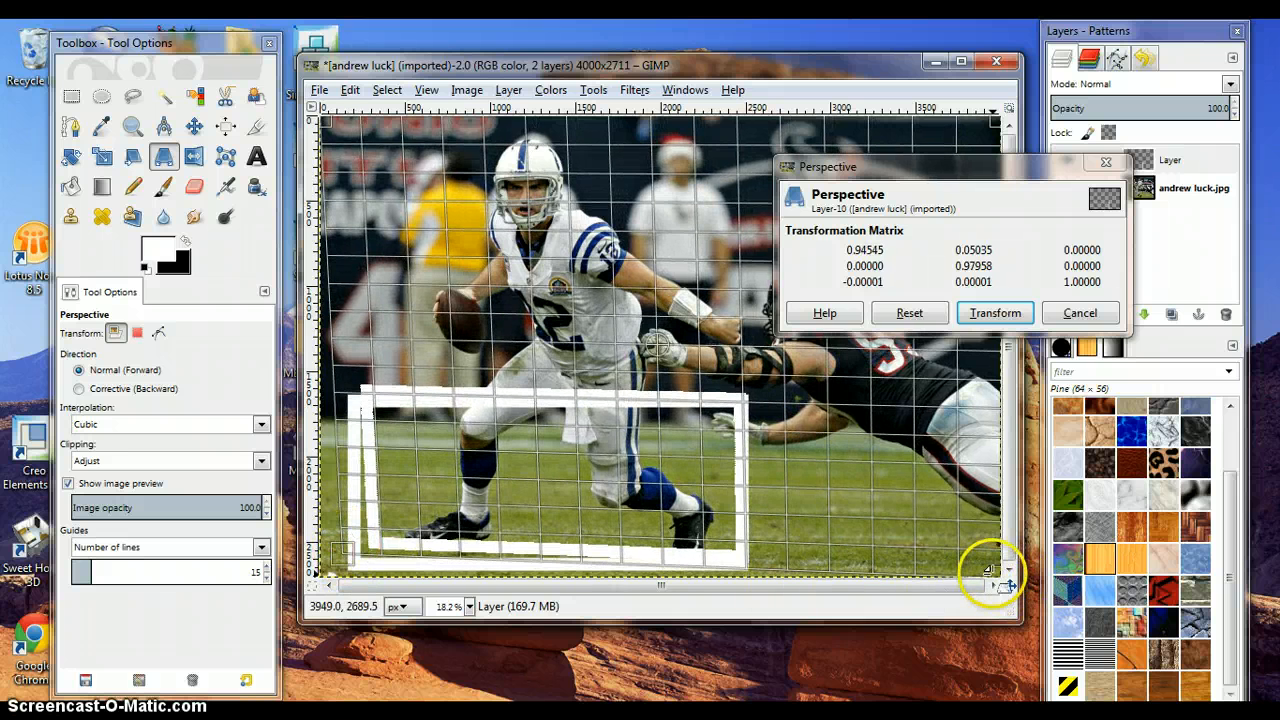
drag(898, 532, 943, 531)
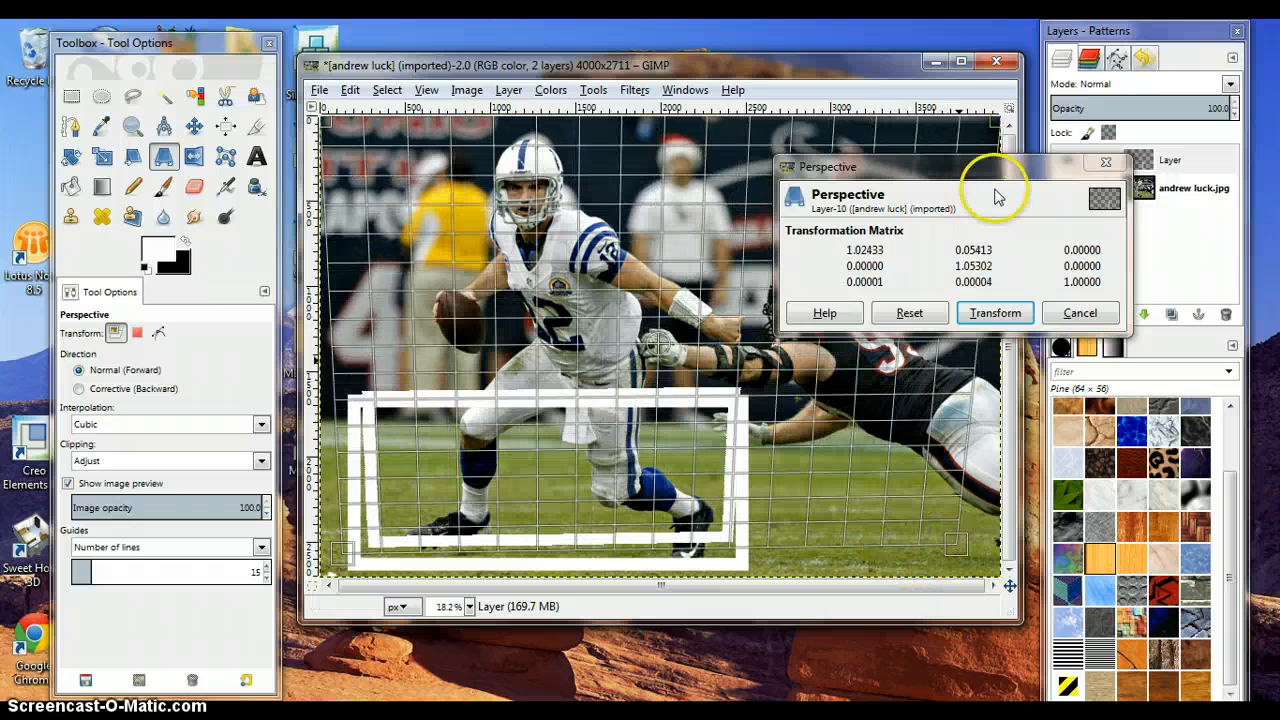
drag(972, 152, 768, 395)
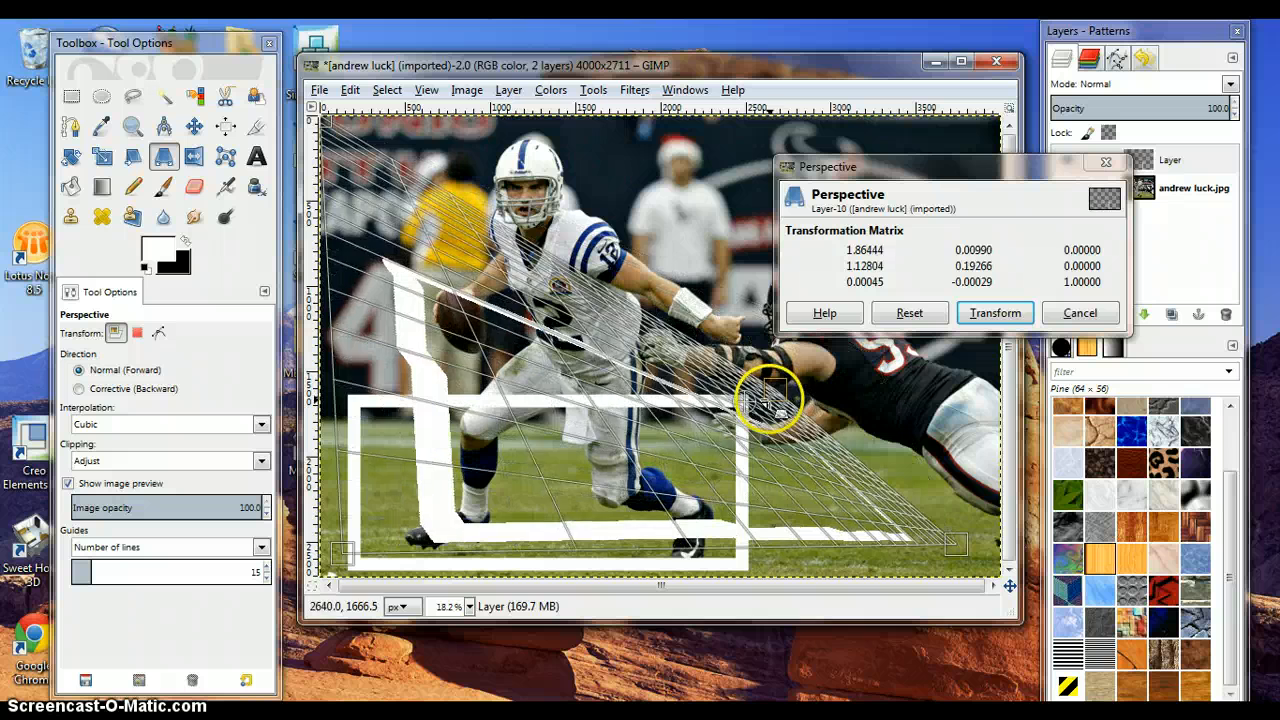
drag(329, 120, 325, 122)
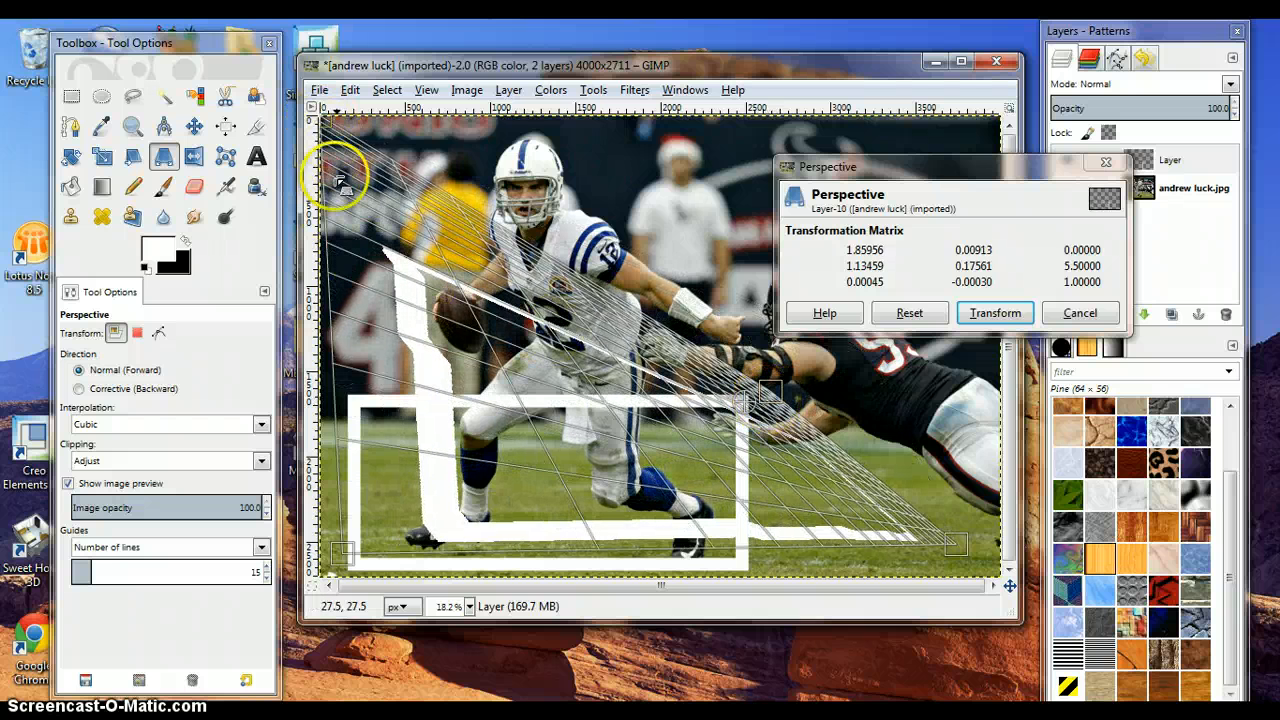
drag(372, 285, 432, 421)
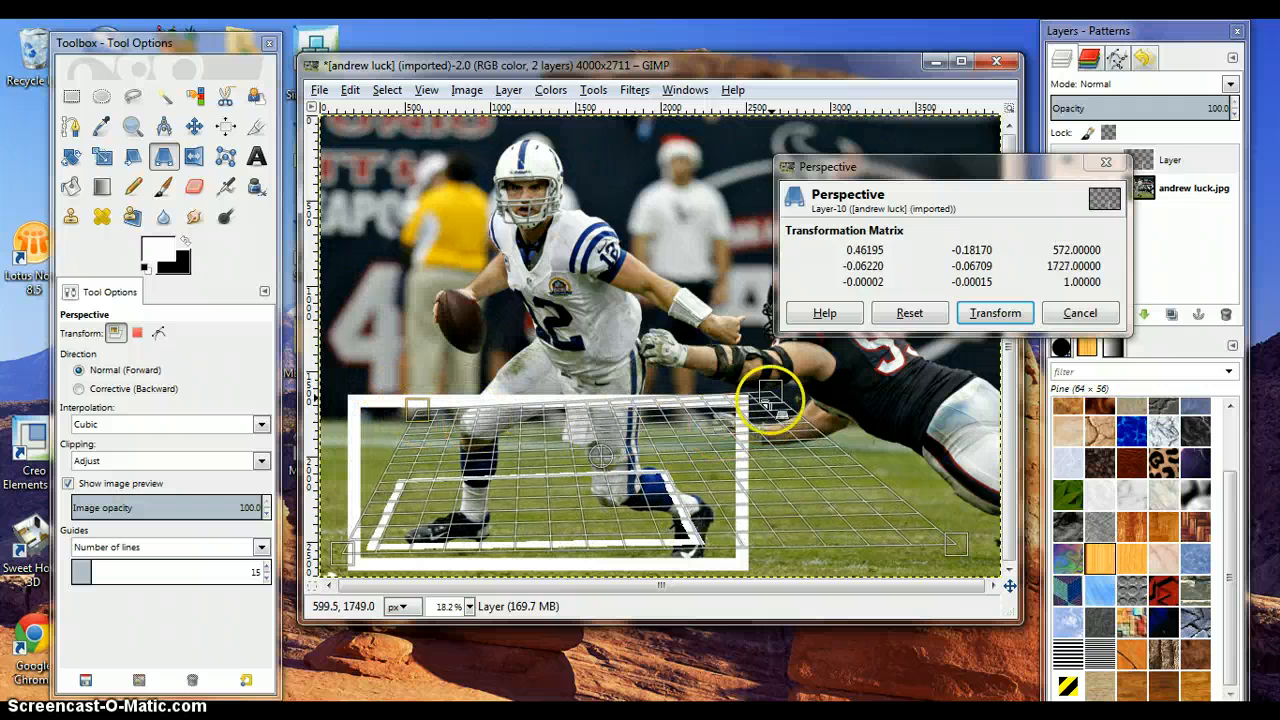
drag(768, 398, 788, 431)
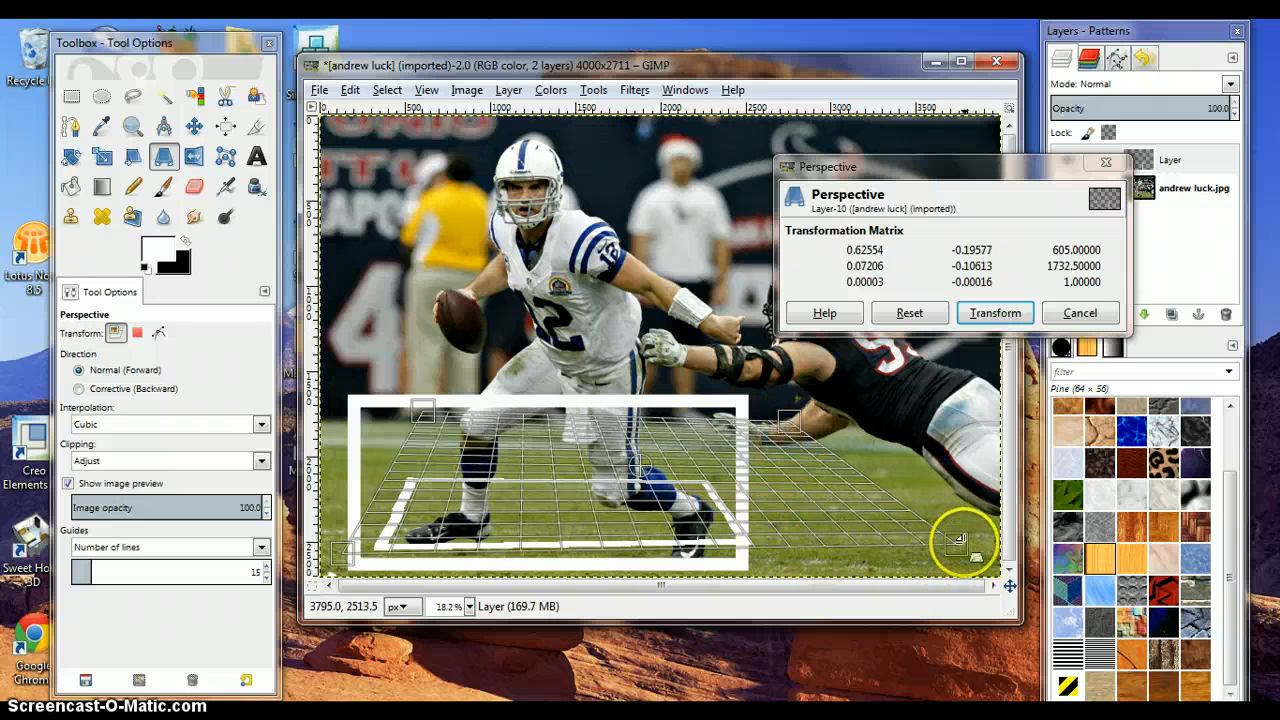
mouse_move(958, 540)
mouse_down()
mouse_move(1005, 540)
mouse_move(972, 548)
mouse_up()
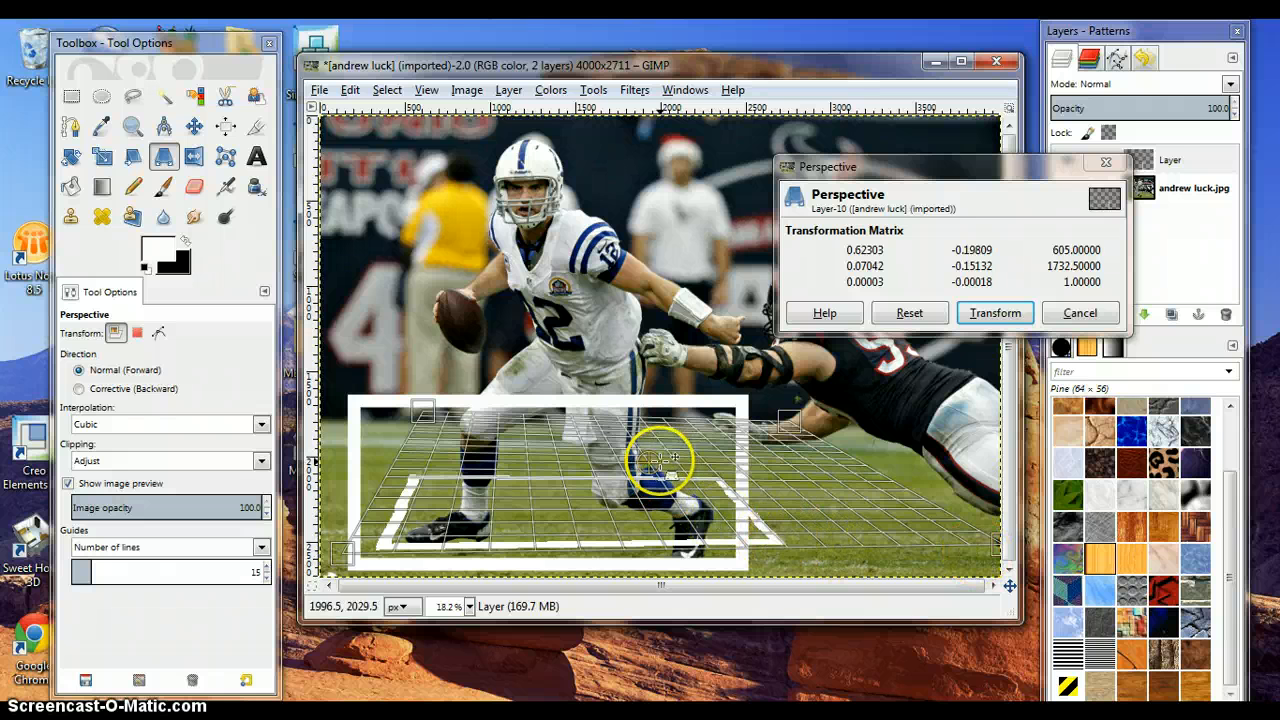
drag(658, 458, 651, 480)
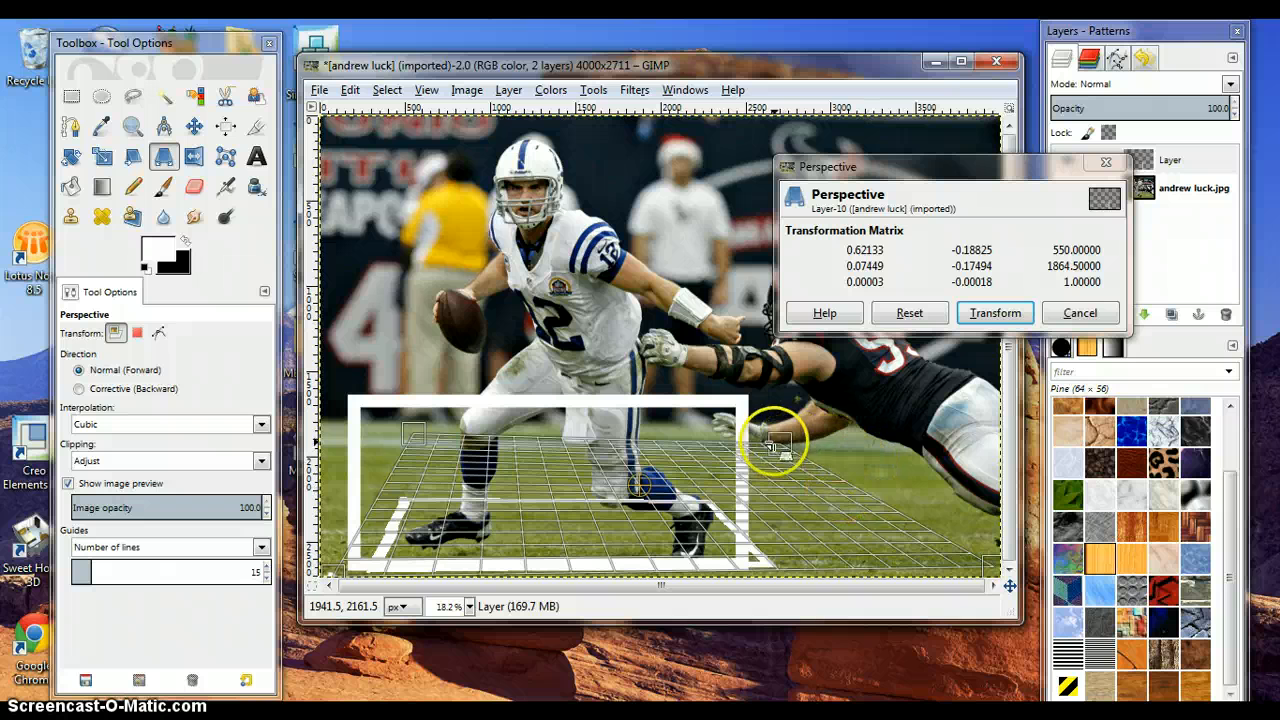
drag(776, 443, 821, 449)
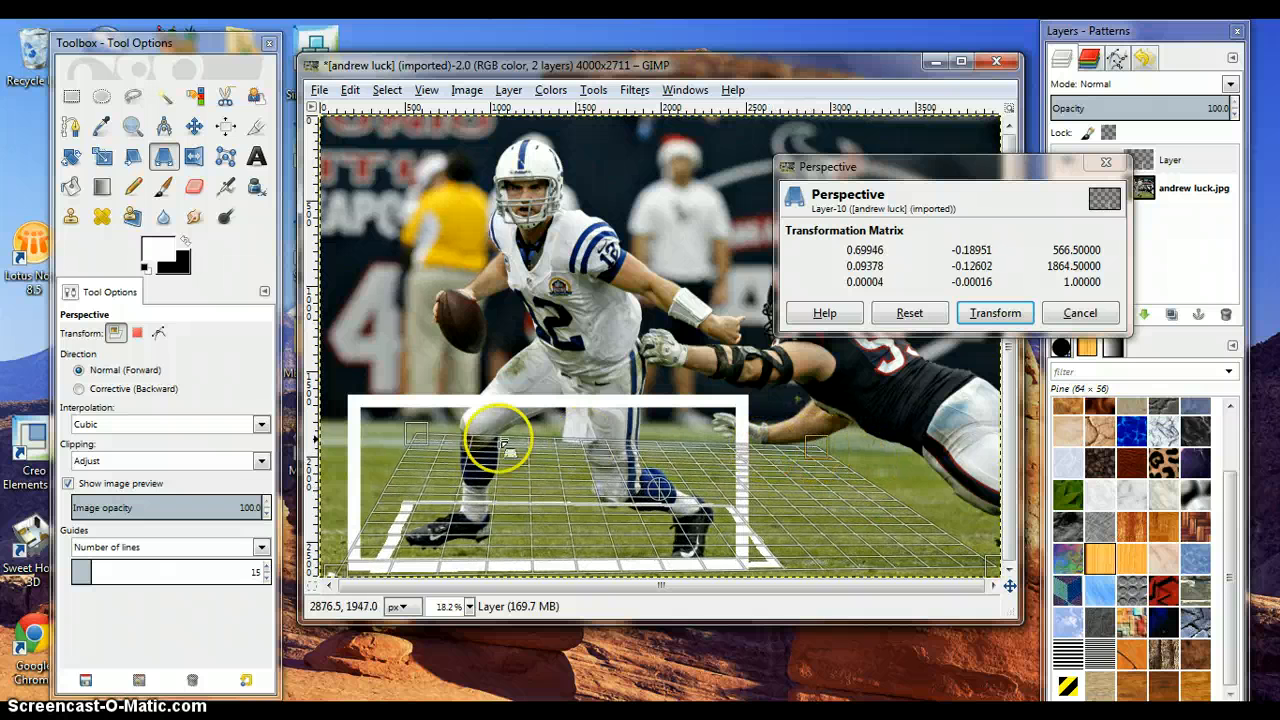
drag(437, 441, 452, 444)
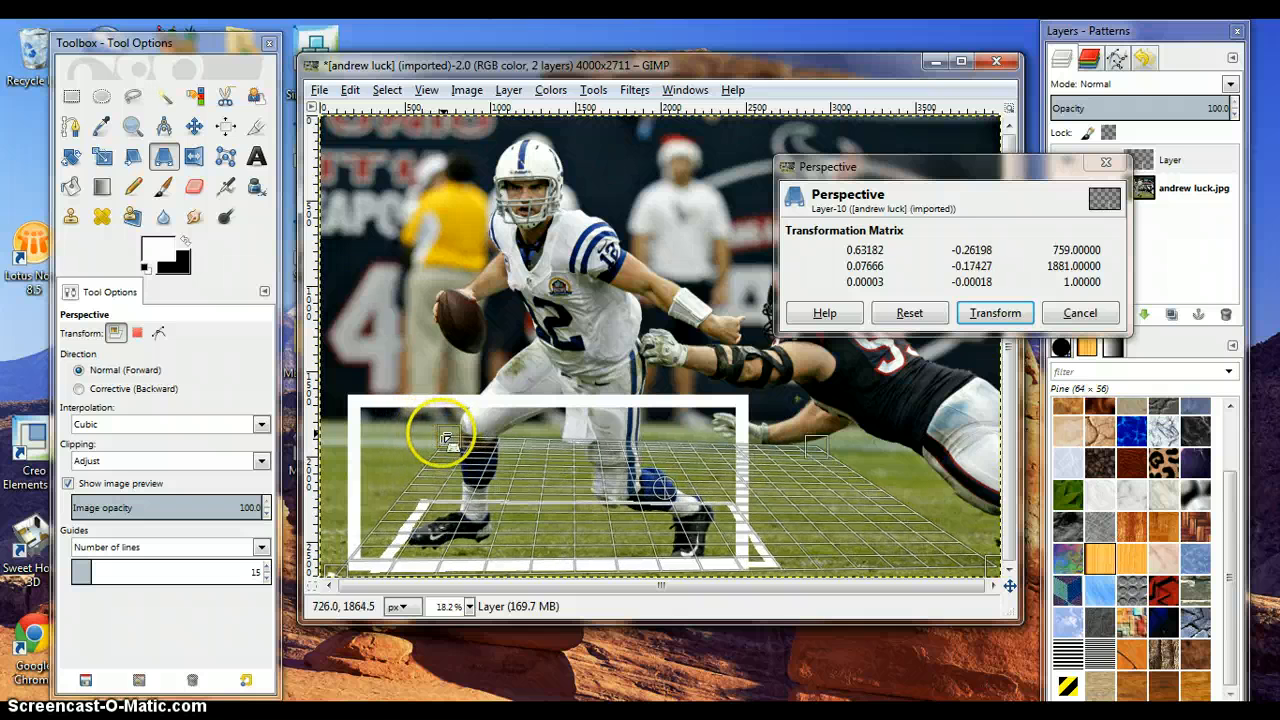
drag(337, 574, 319, 562)
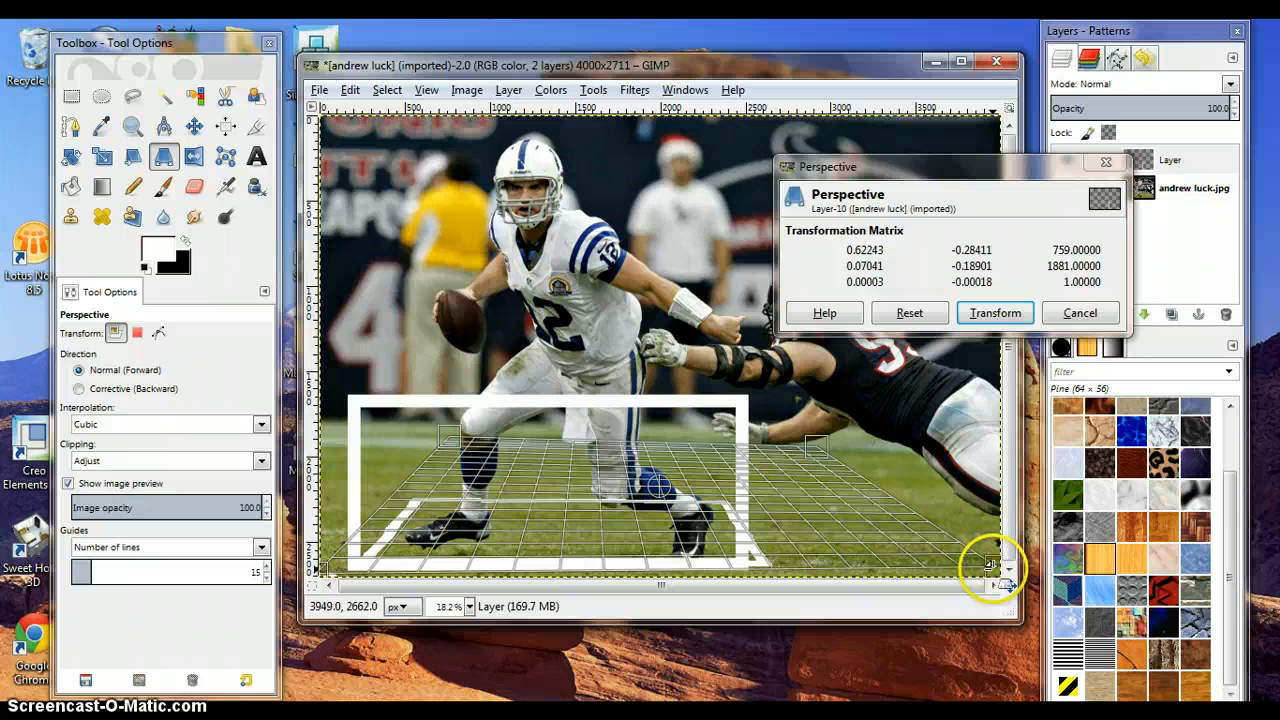
drag(990, 562, 996, 563)
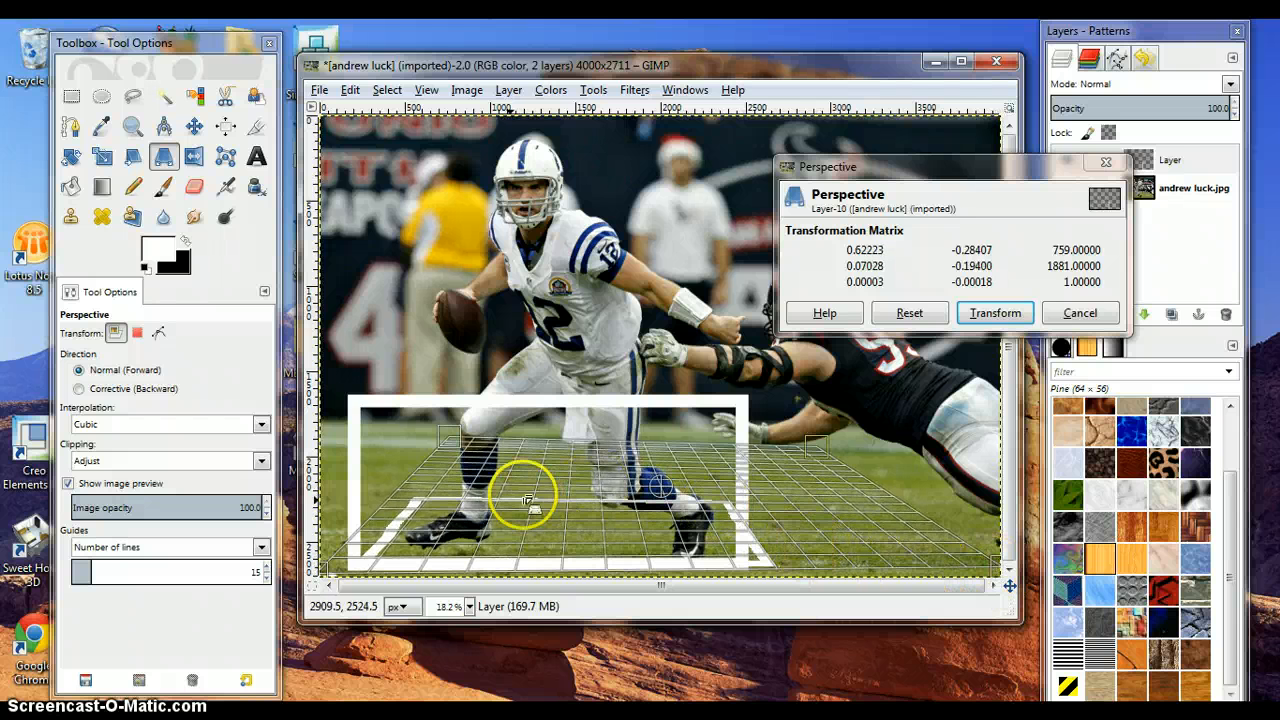
click(985, 314)
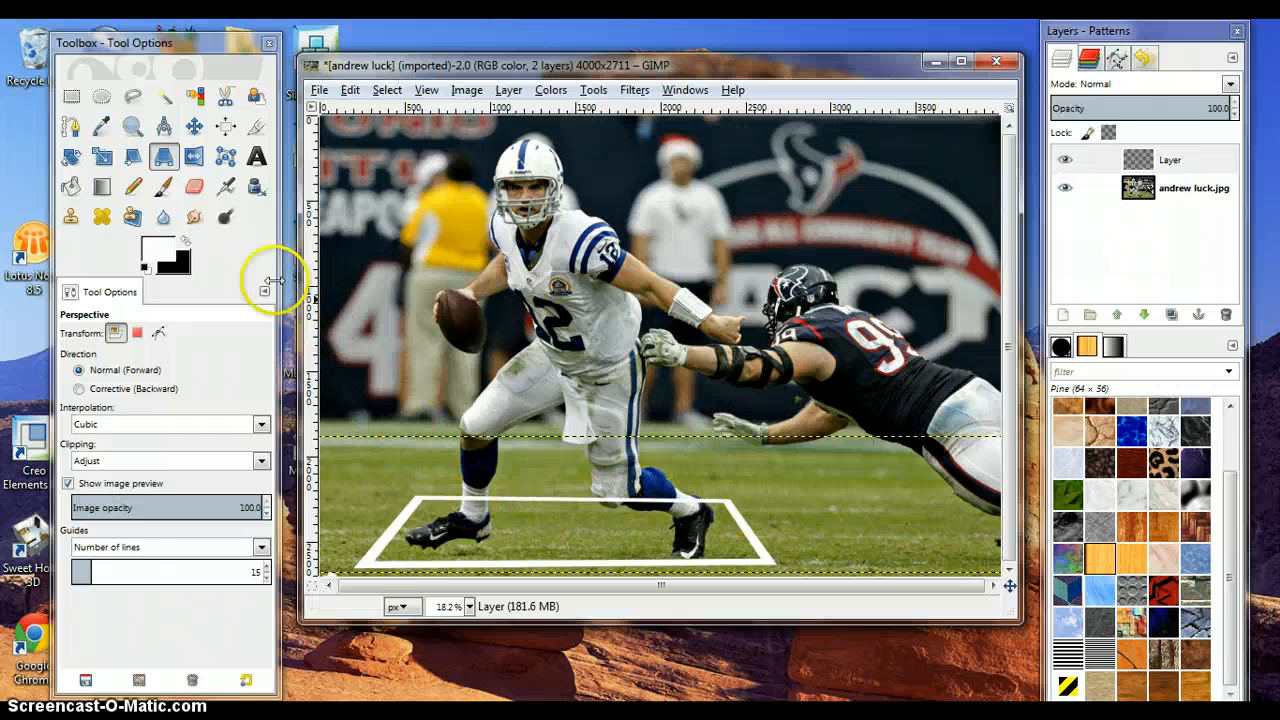
- With the Eraser, remove the frame's back edge where it passes behind the player's rear leg
click(195, 190)
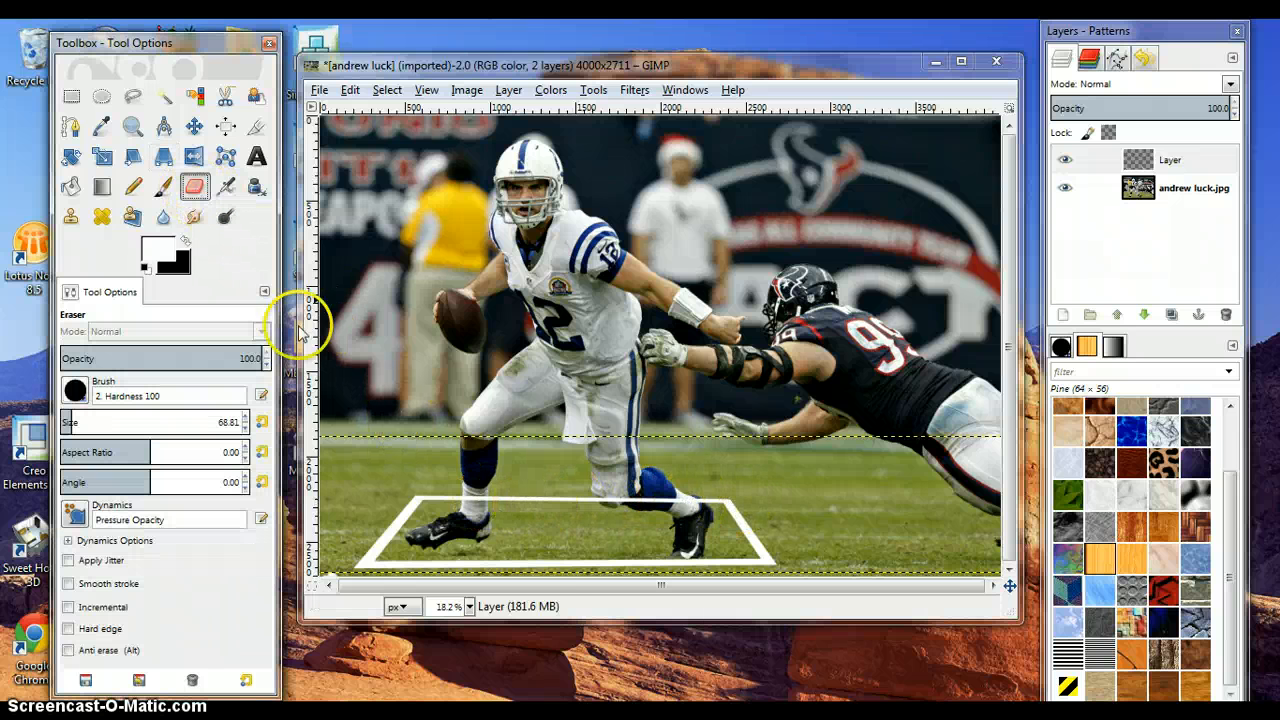
click(462, 607)
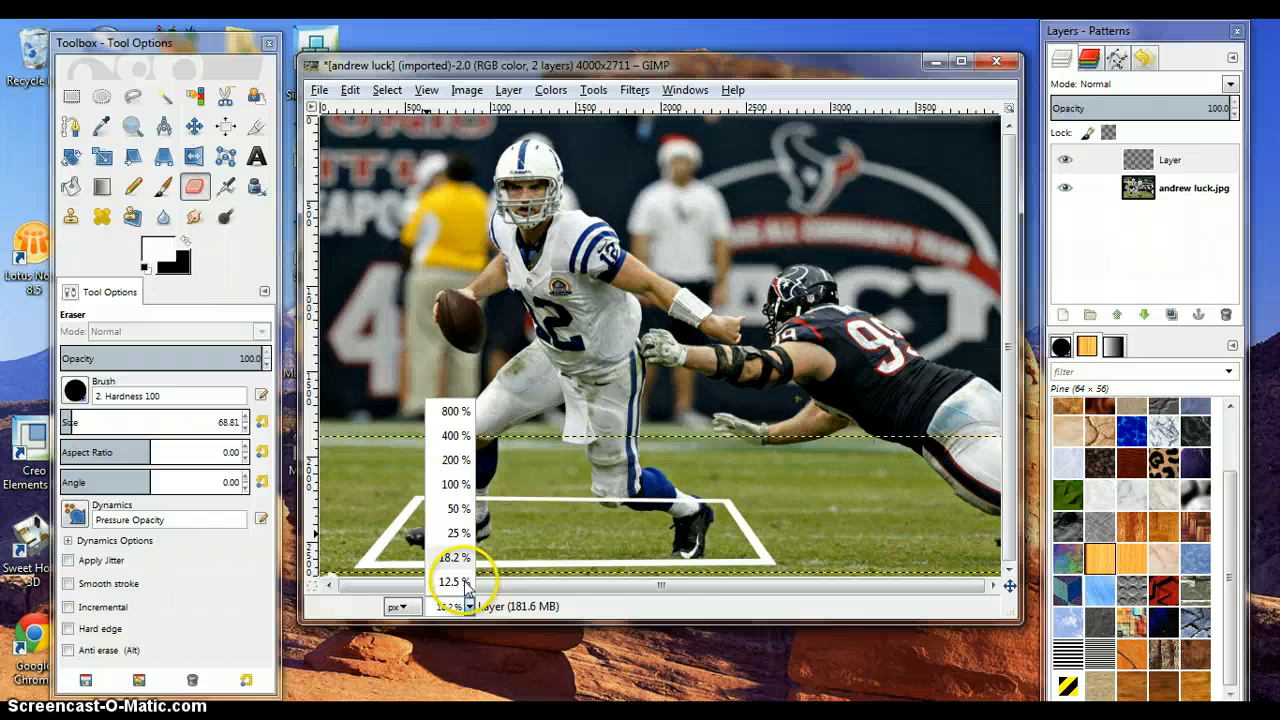
click(455, 510)
scroll(799, 492, down, 5)
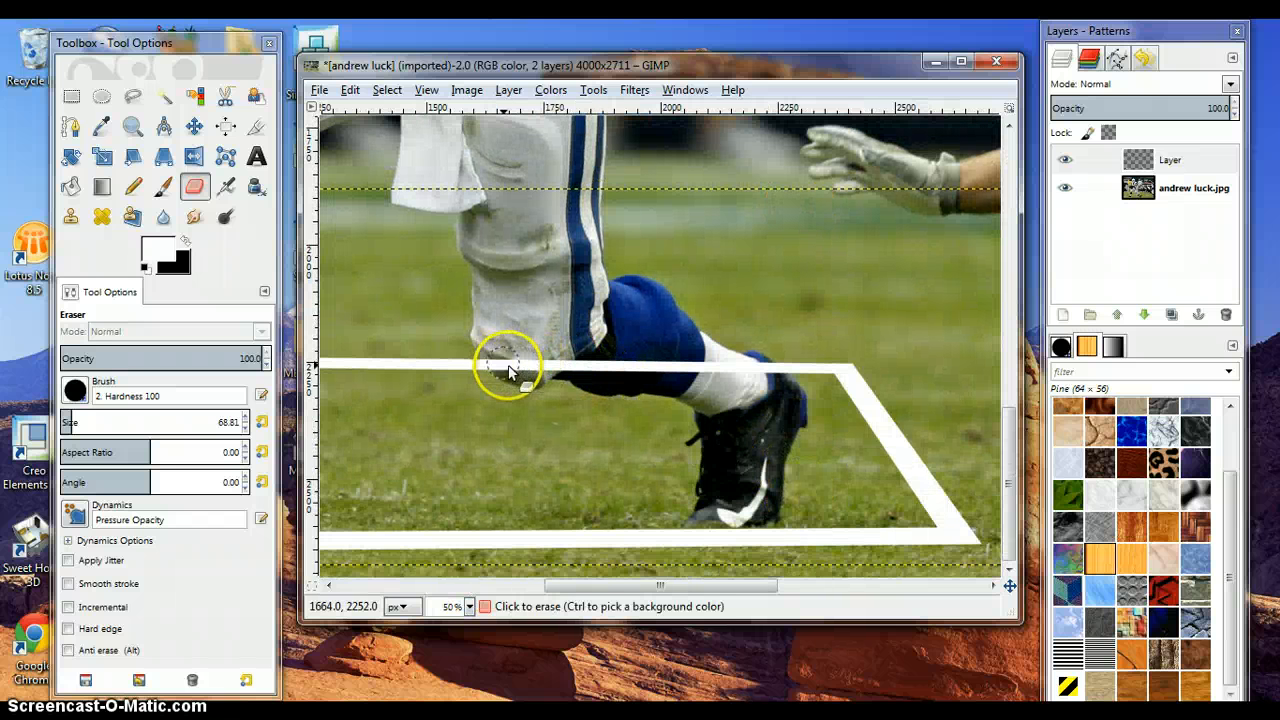
mouse_move(504, 372)
mouse_down()
mouse_move(523, 368)
mouse_move(502, 376)
mouse_up()
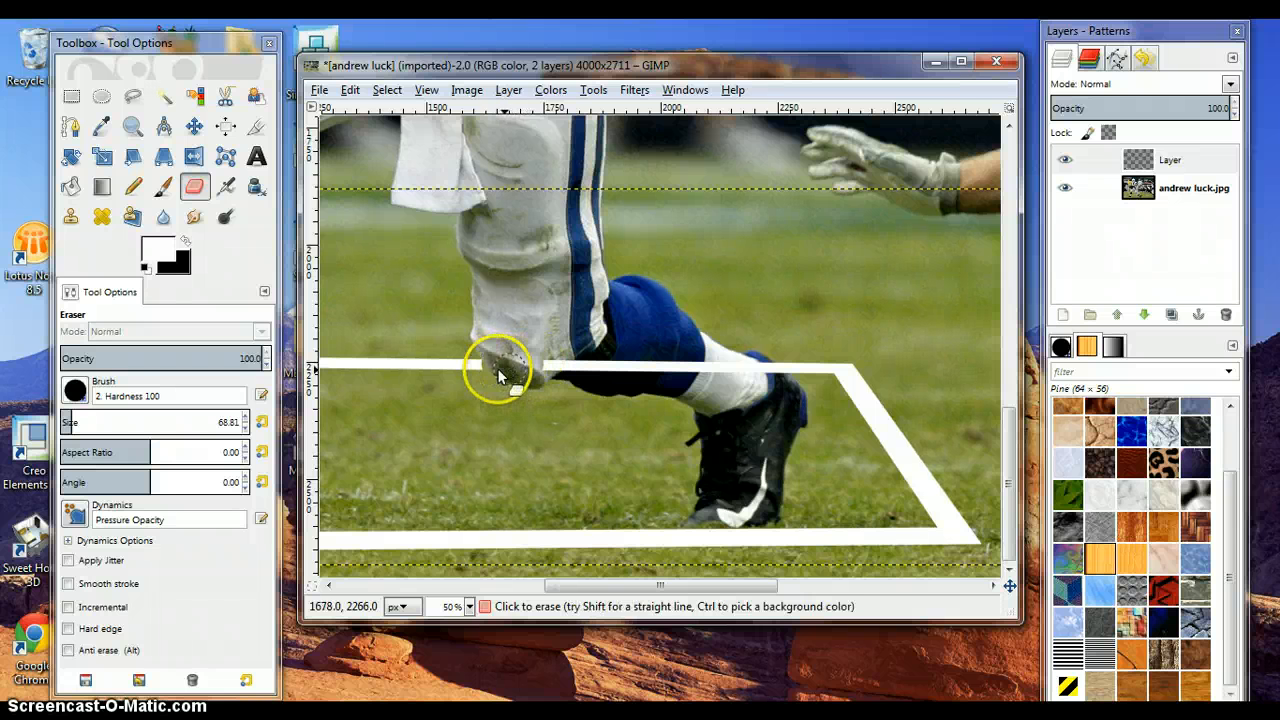
key(ctrl+z)
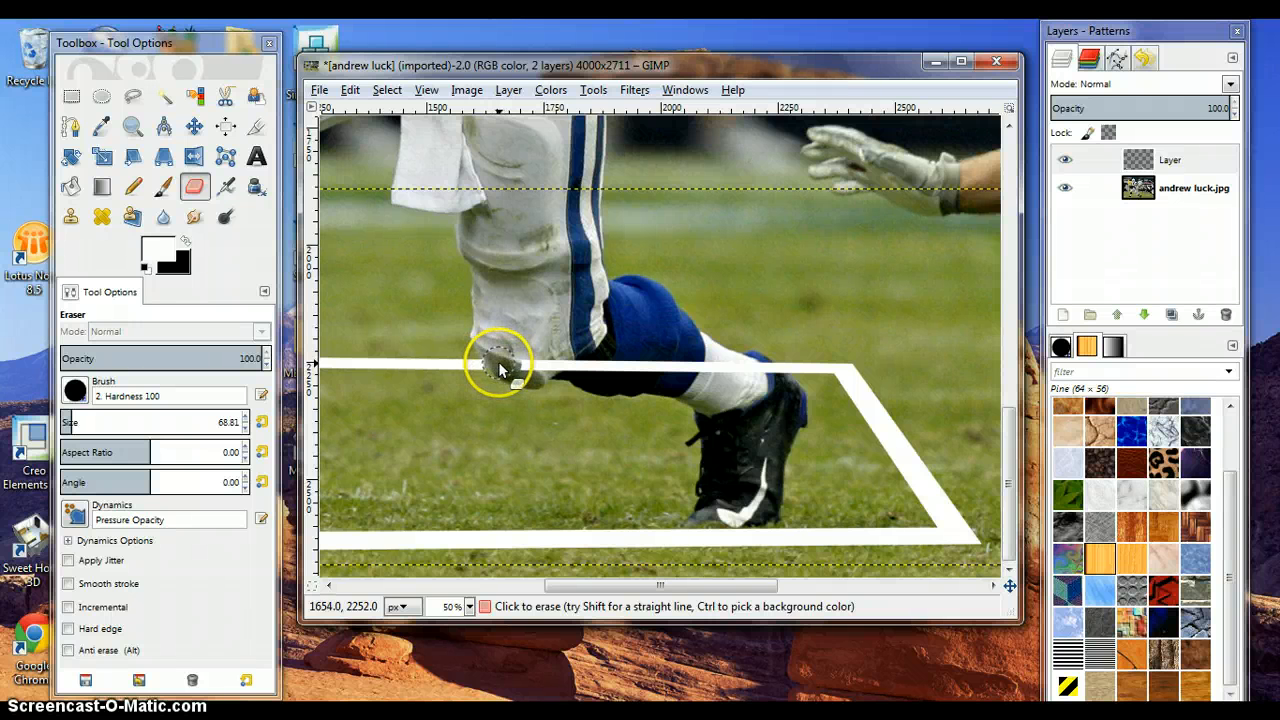
drag(501, 370, 768, 372)
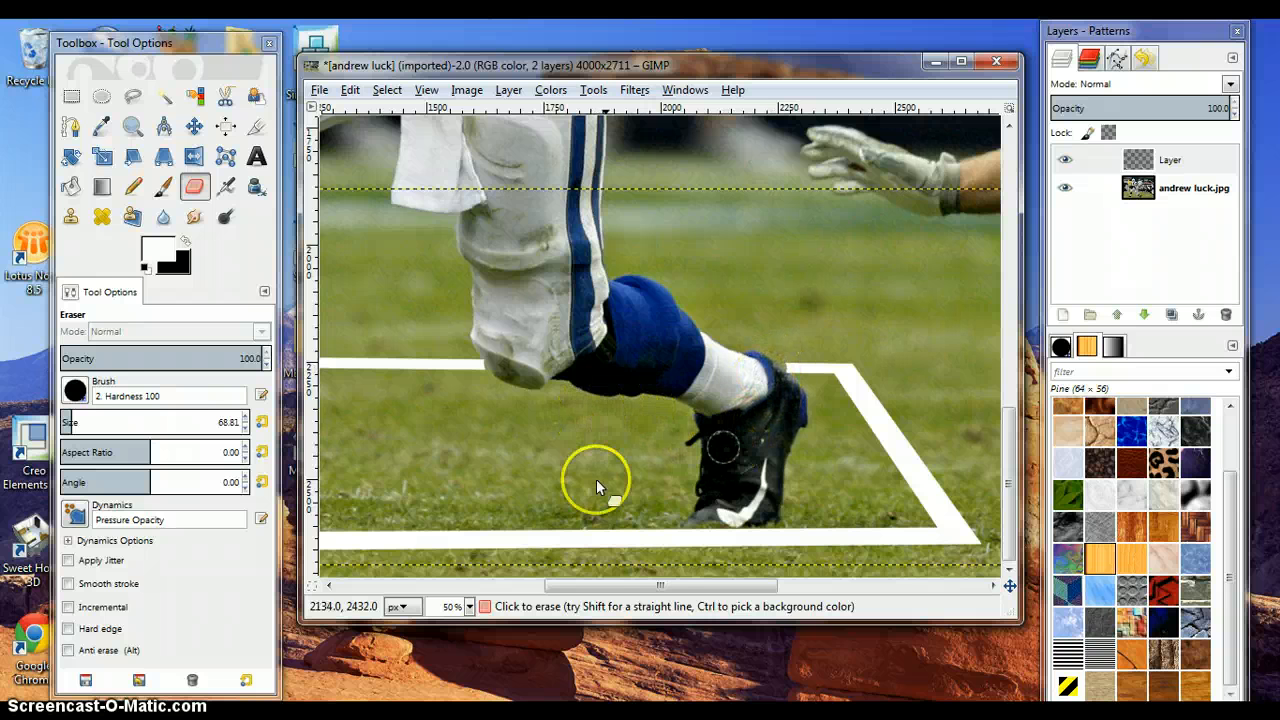
- Erase the frame's back edge where it crosses behind the player's front leg
drag(651, 585, 505, 585)
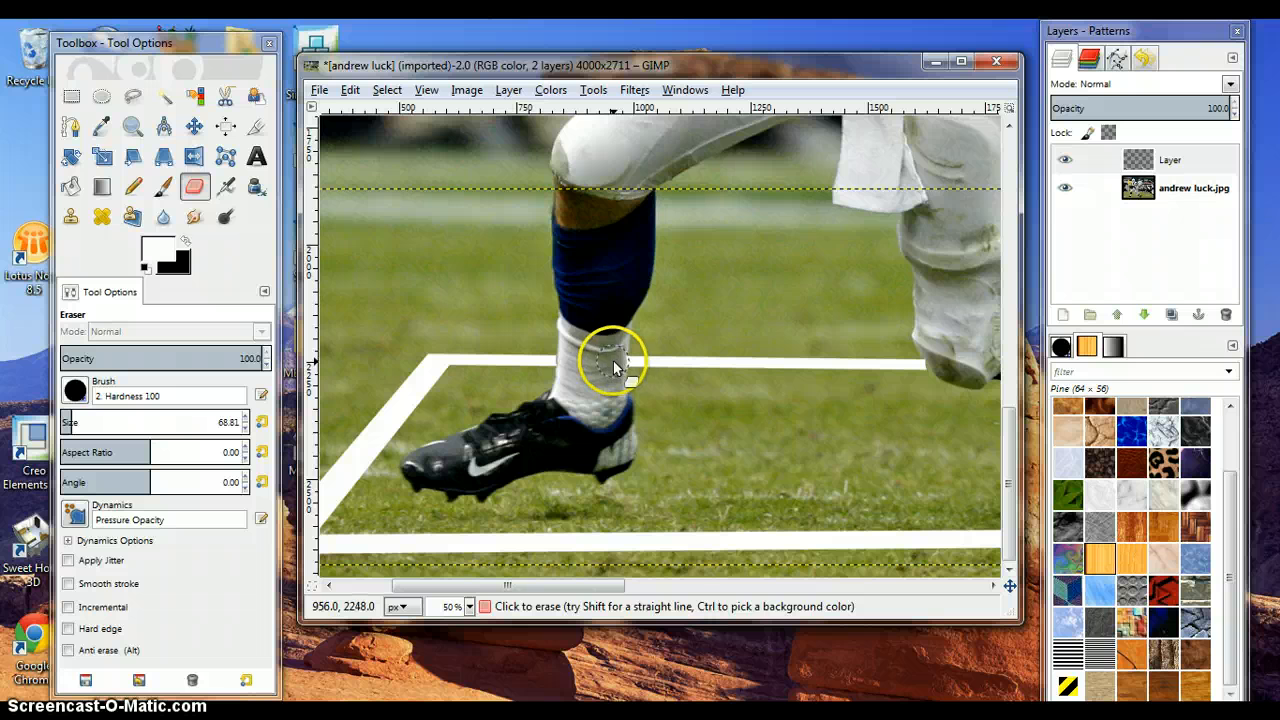
mouse_move(613, 360)
mouse_down()
mouse_move(596, 444)
mouse_move(622, 459)
mouse_up()
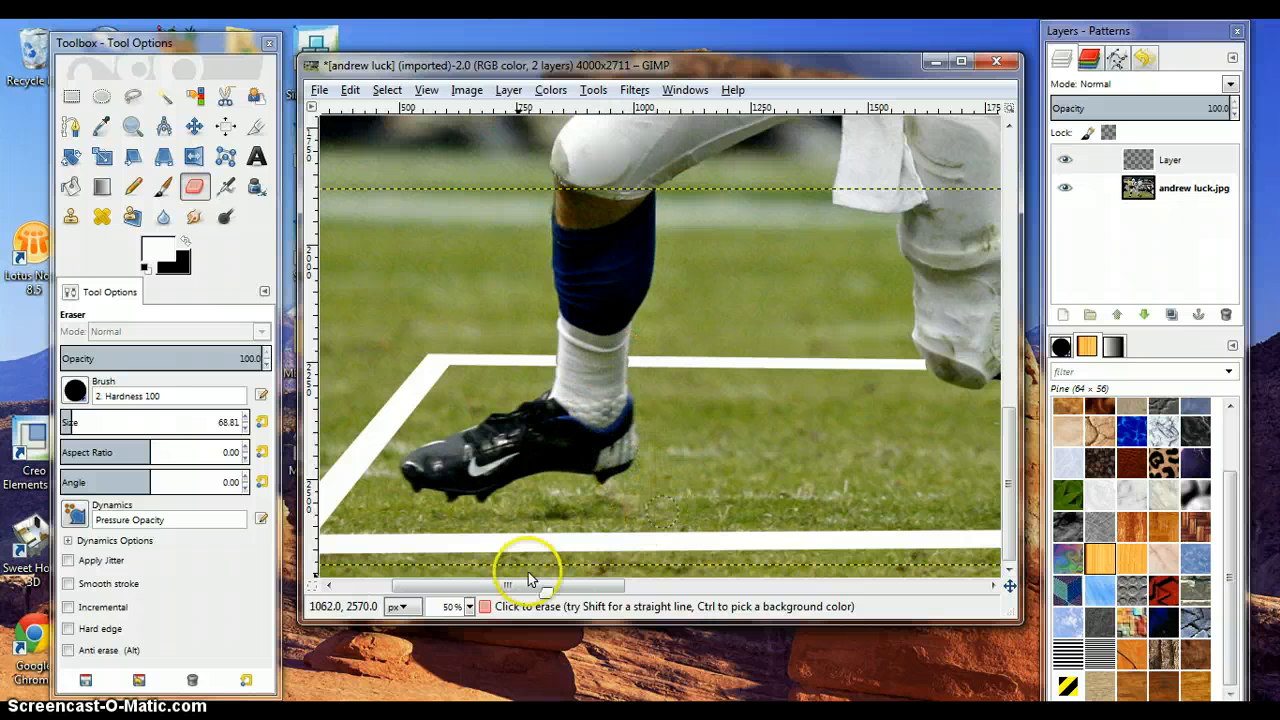
- Erase the remaining bit of frame edge behind the player's rear foot
click(469, 607)
click(452, 558)
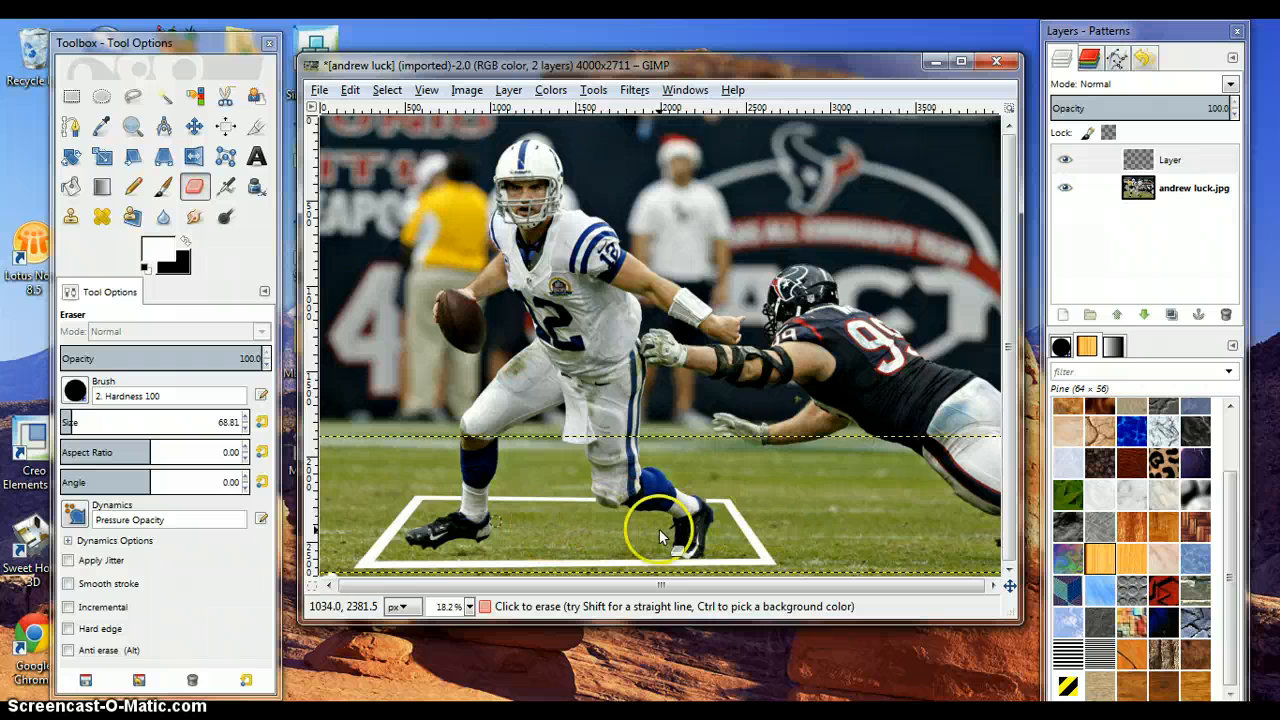
drag(599, 504, 707, 508)
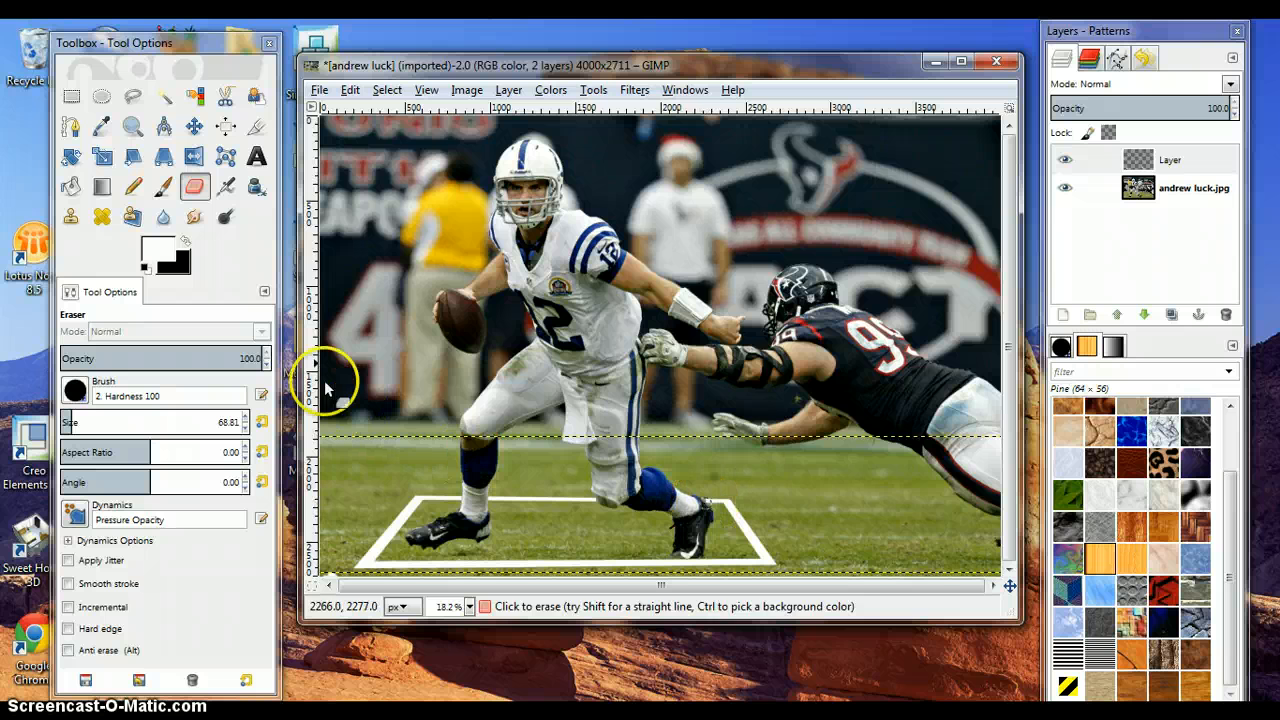
- Swap to a black foreground colour and make the andrew luck.jpg photo layer active
click(185, 241)
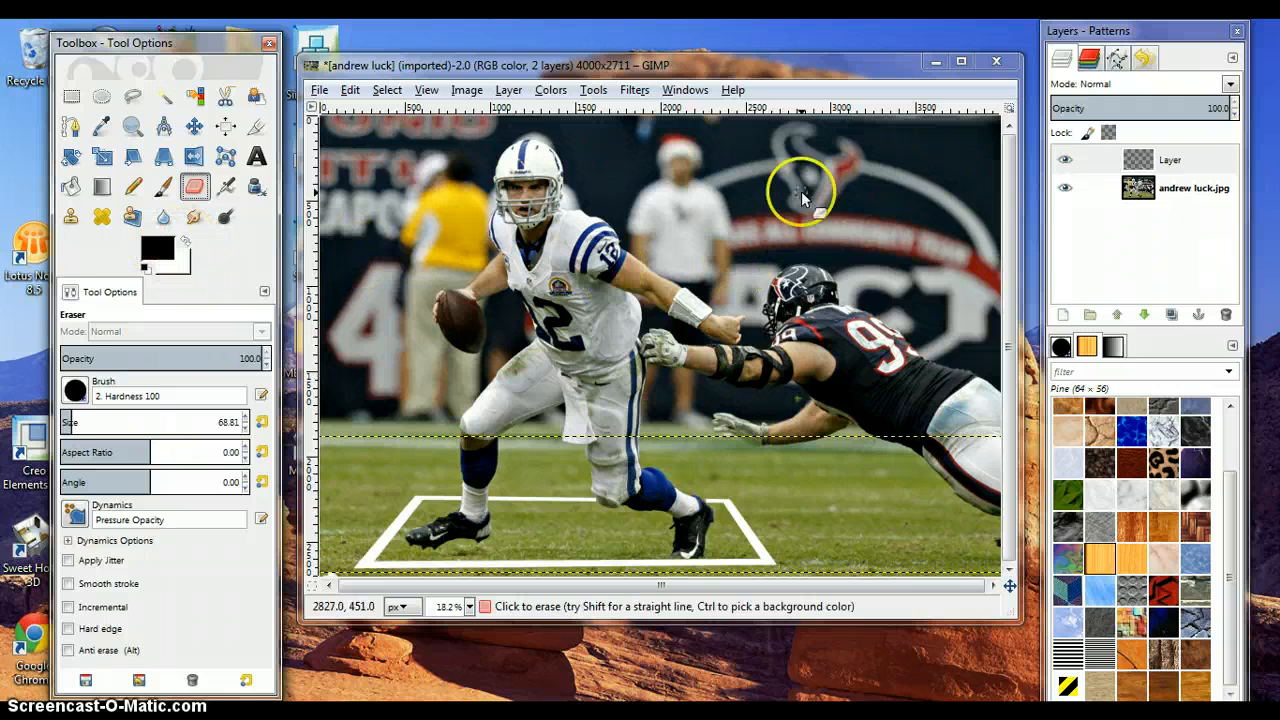
click(1175, 195)
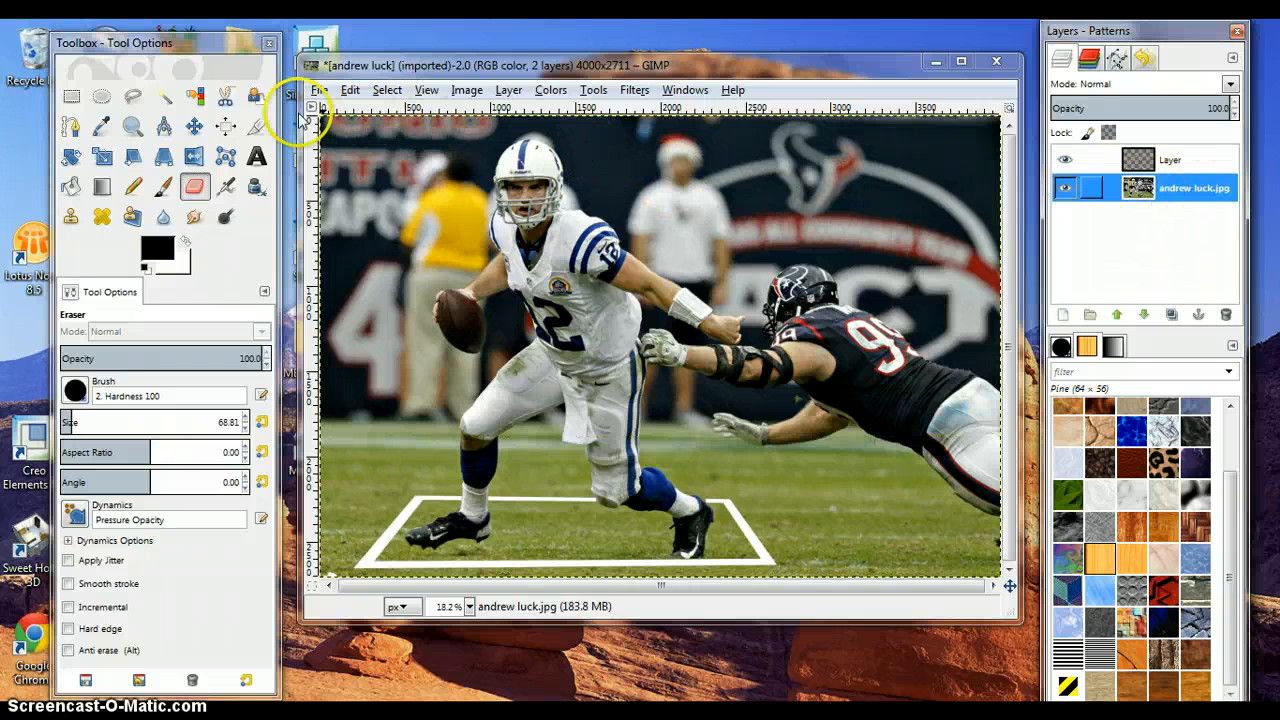
- Trace the player's outline with Scissors Select points, from his front leg around the ball, helmet and outstretched arm
click(225, 100)
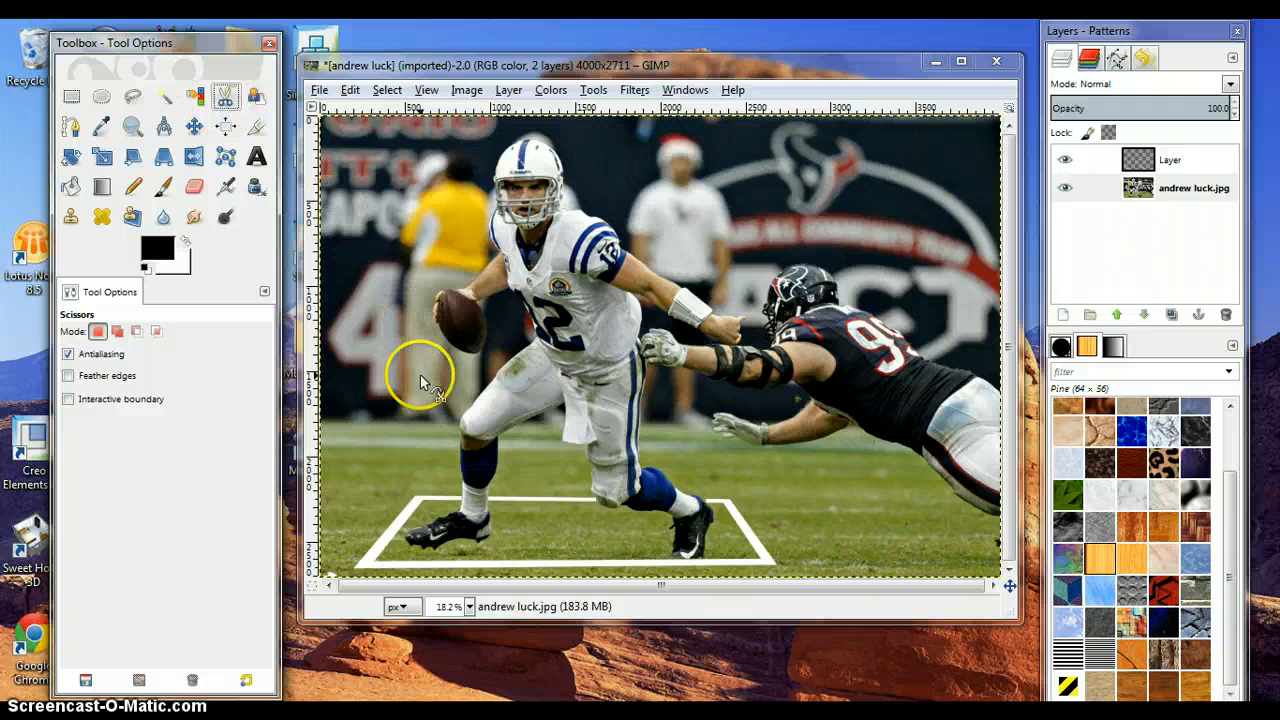
click(461, 492)
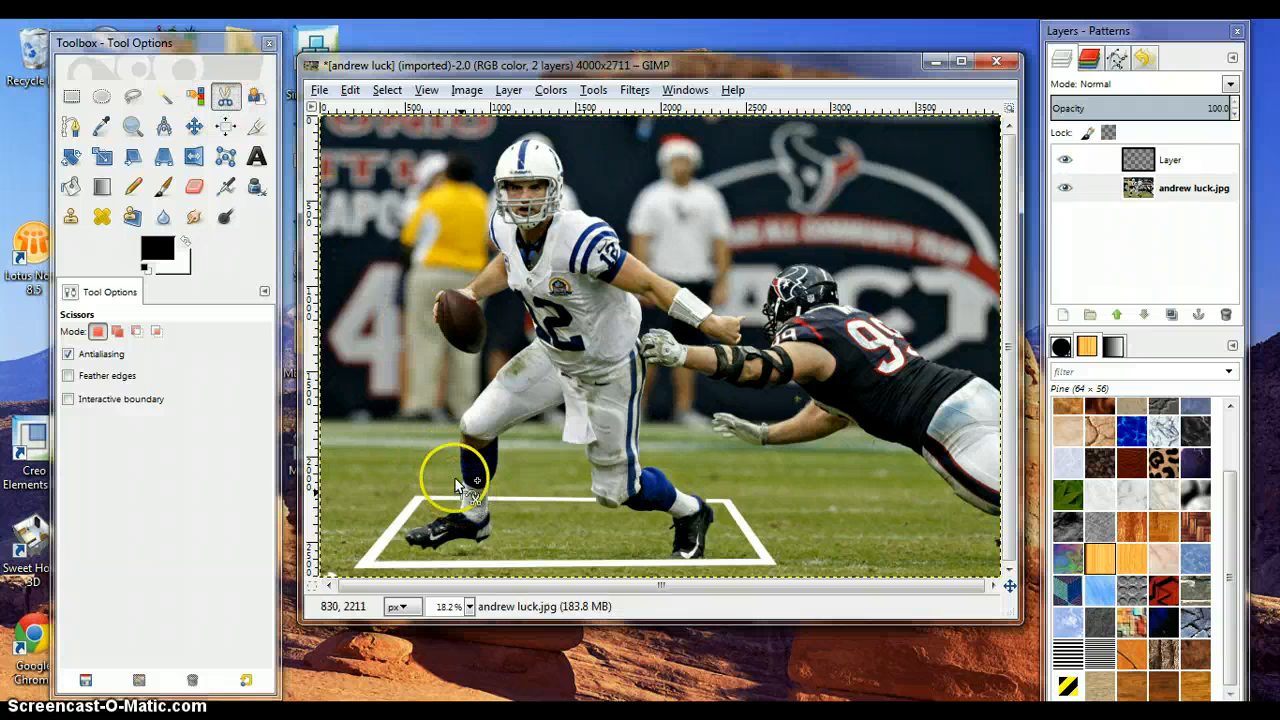
click(461, 428)
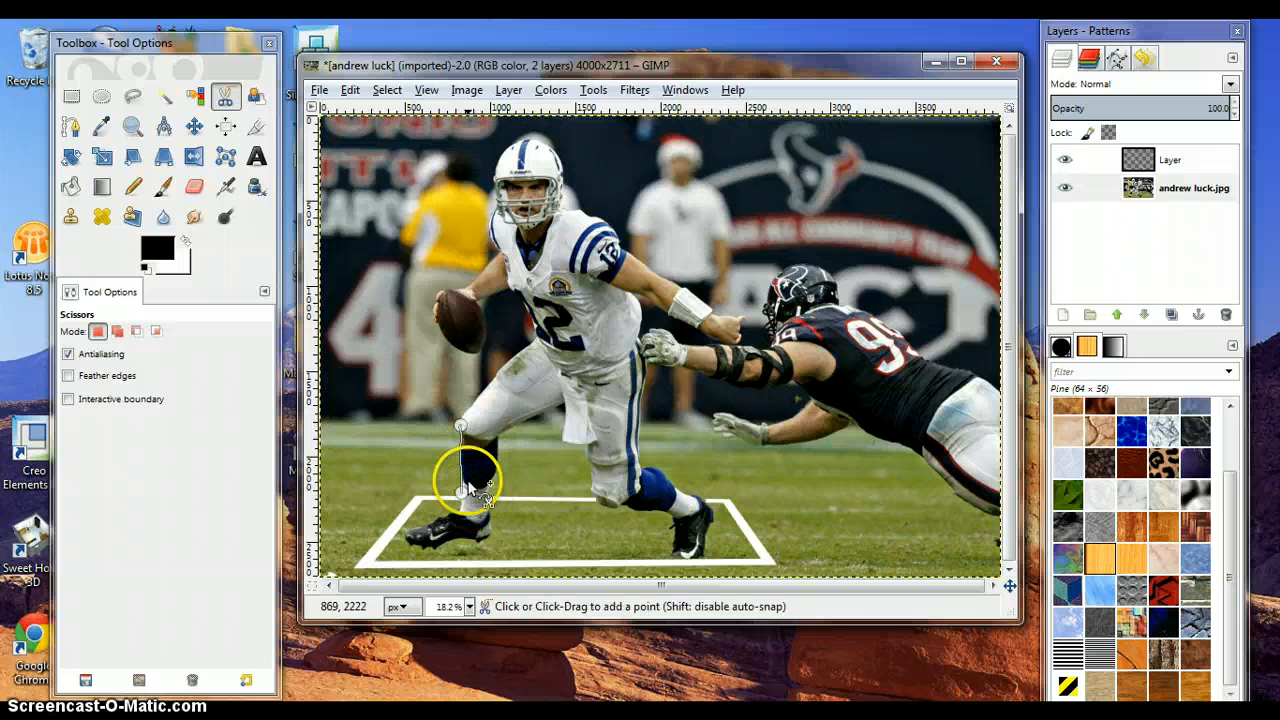
click(514, 356)
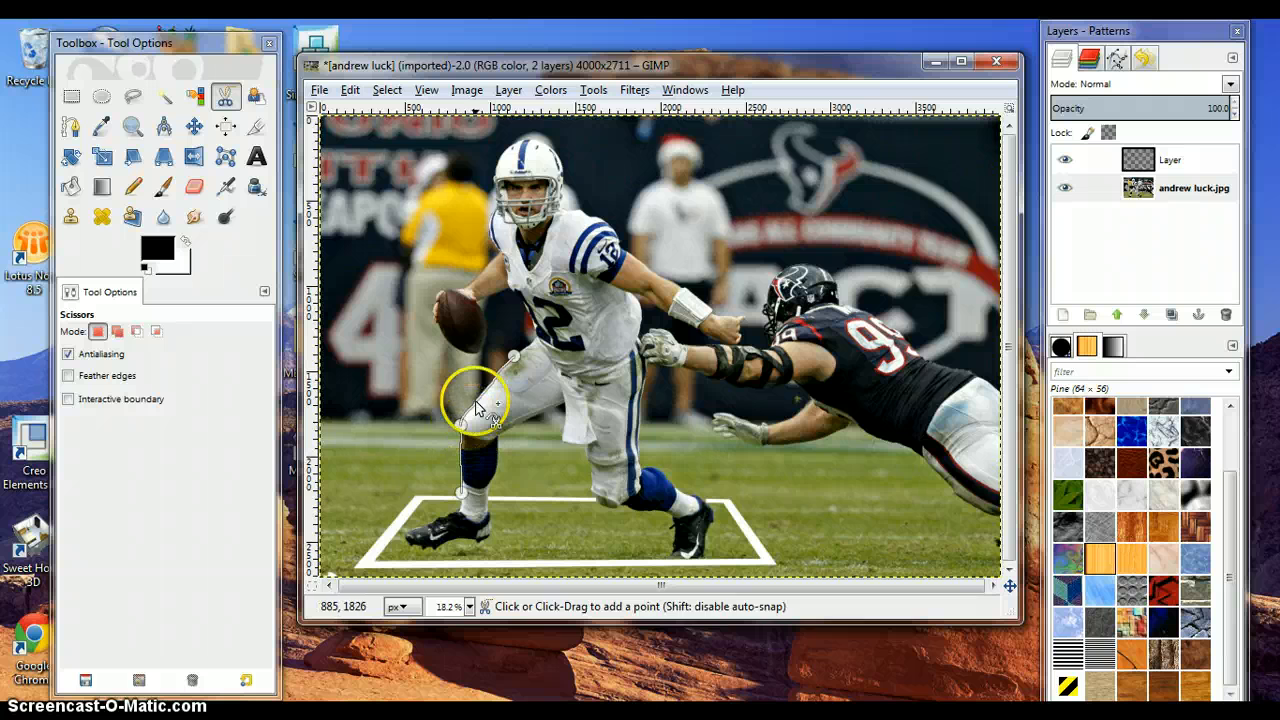
click(537, 340)
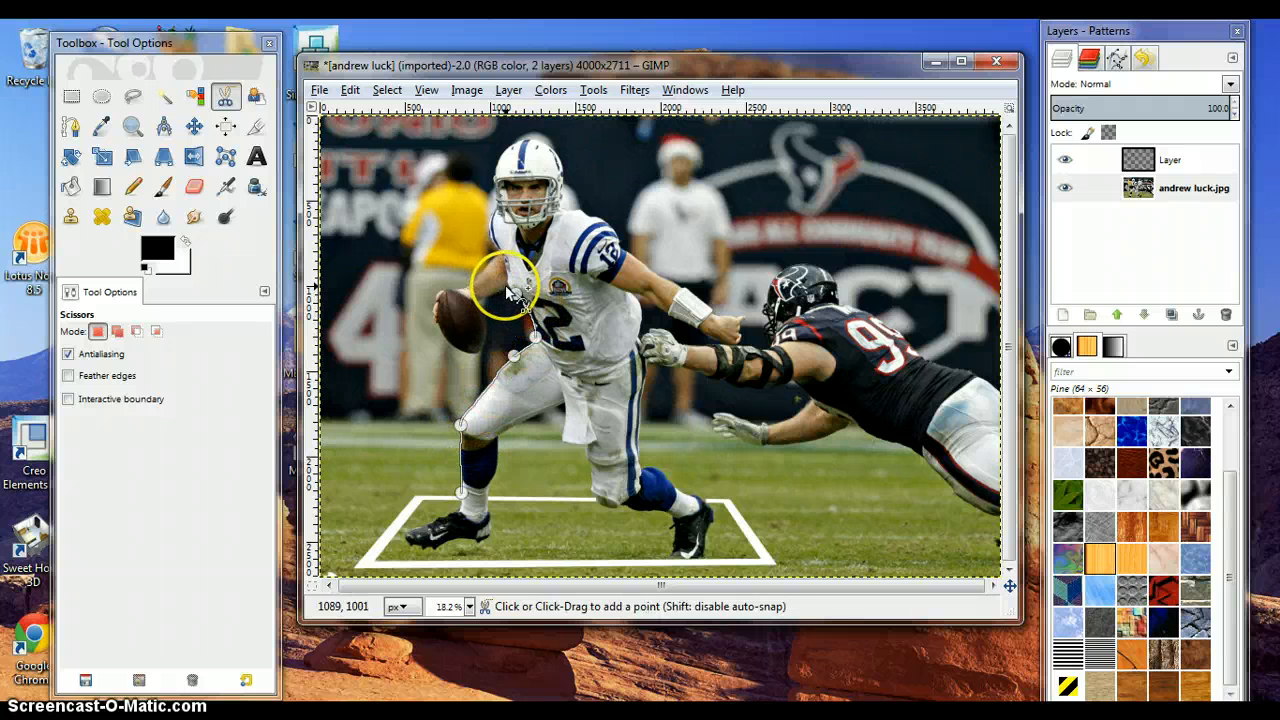
click(508, 300)
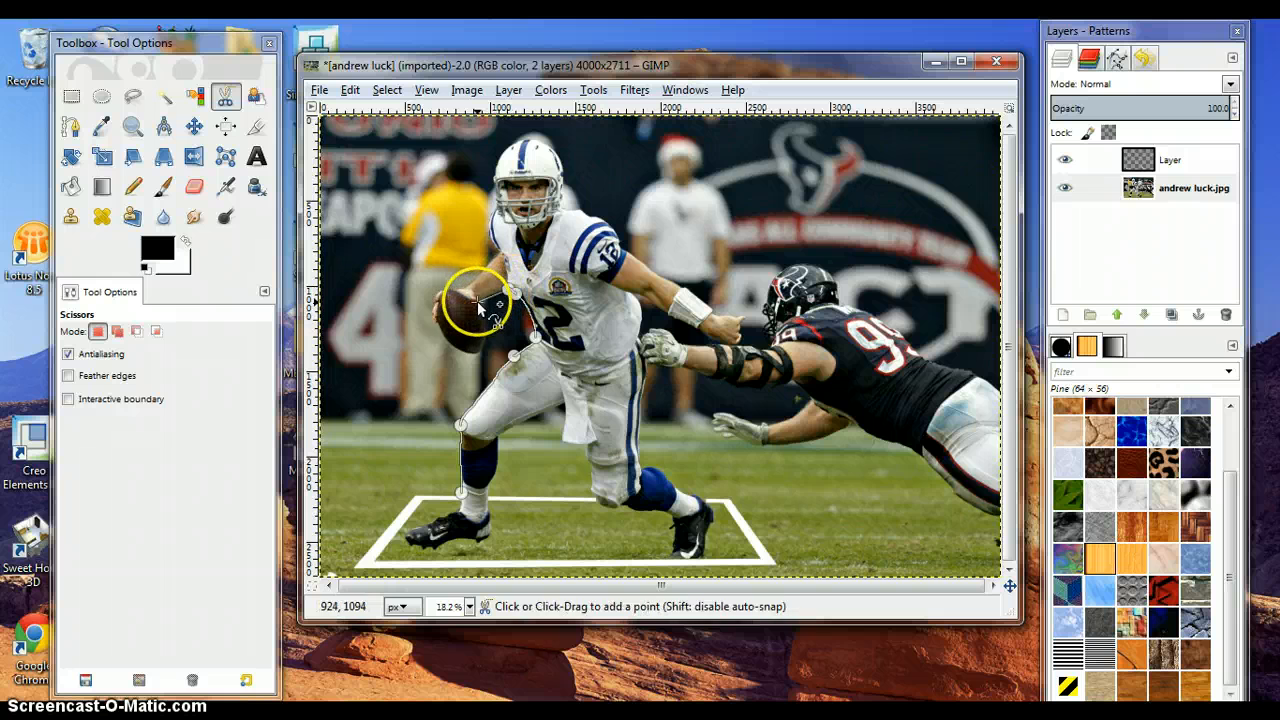
click(468, 366)
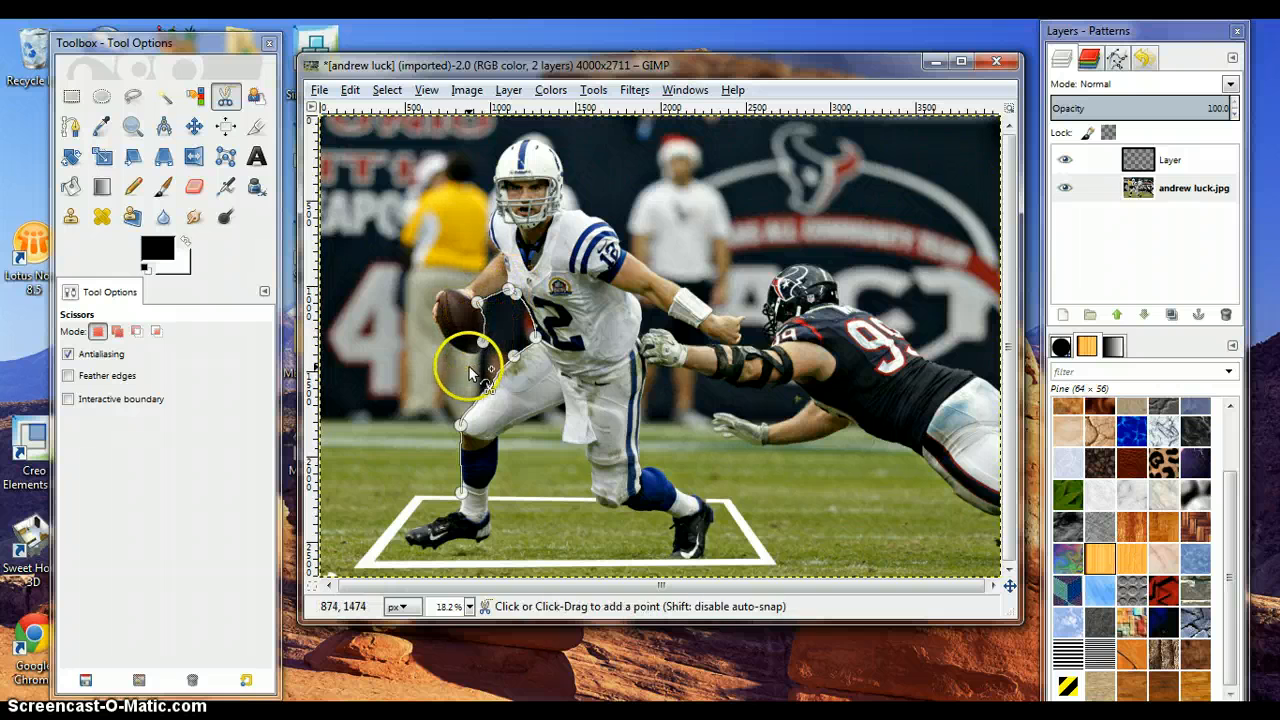
click(476, 351)
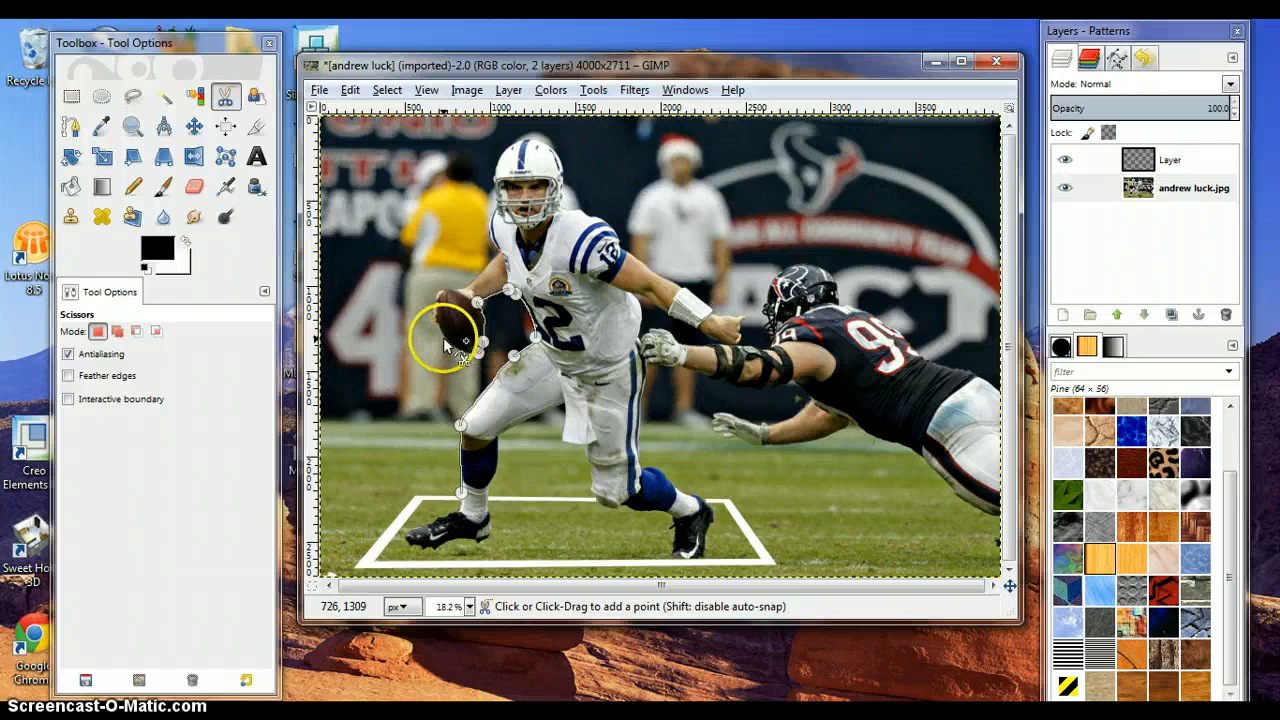
click(443, 338)
click(431, 307)
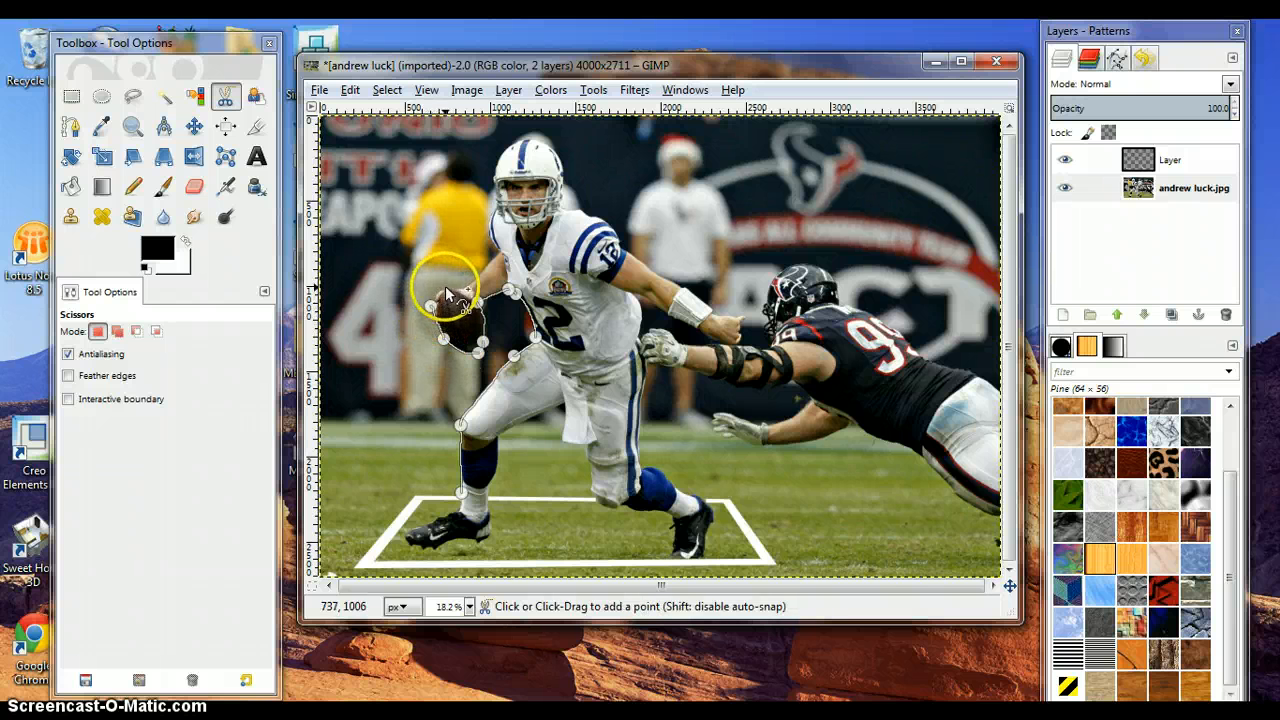
click(452, 289)
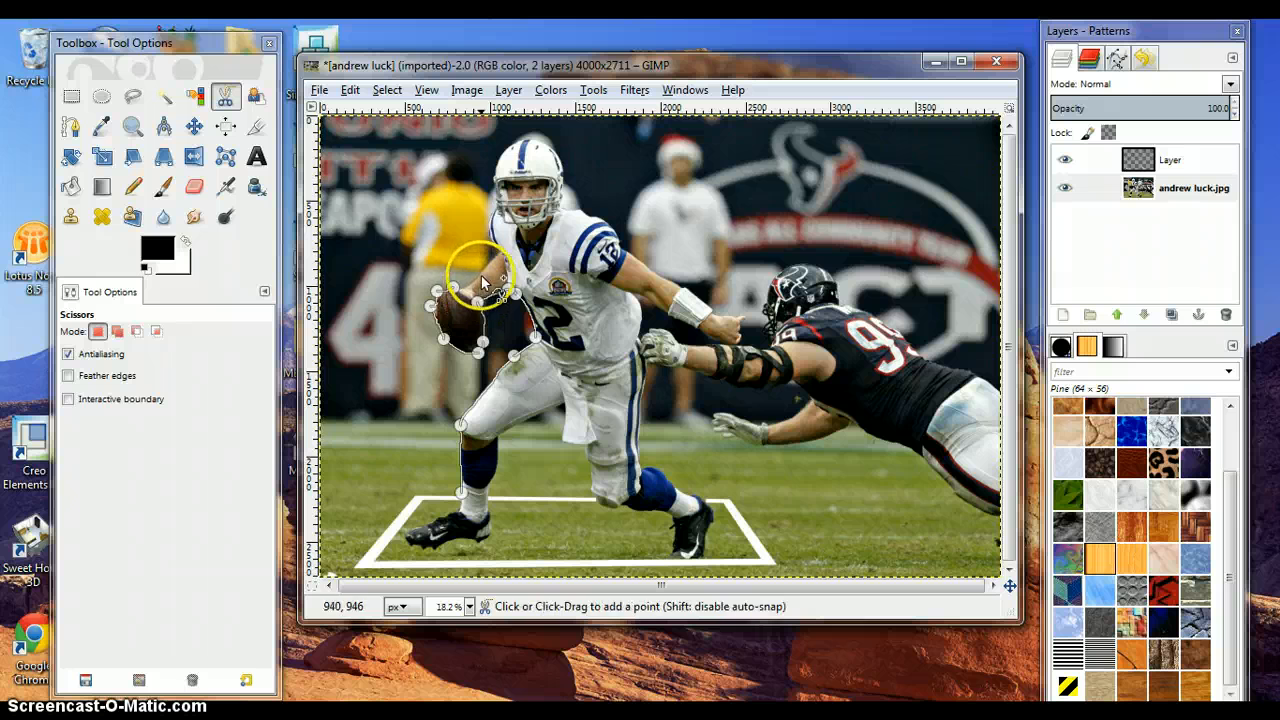
click(481, 275)
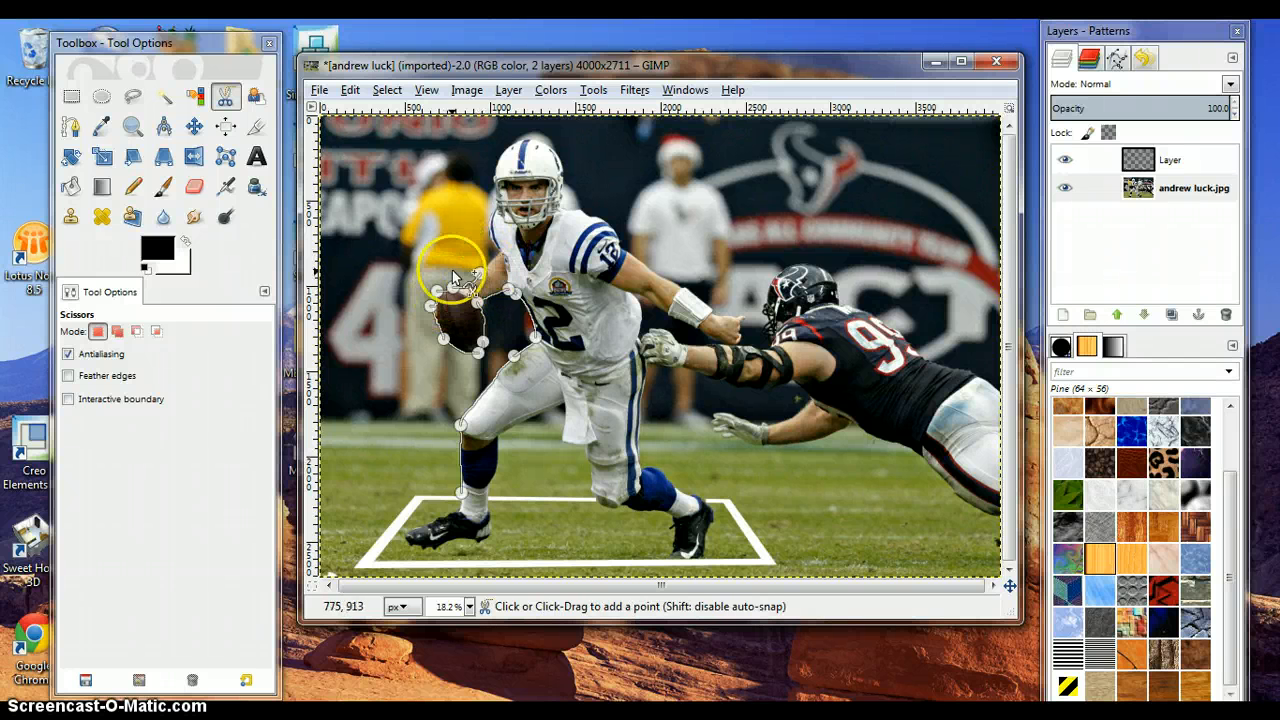
click(502, 256)
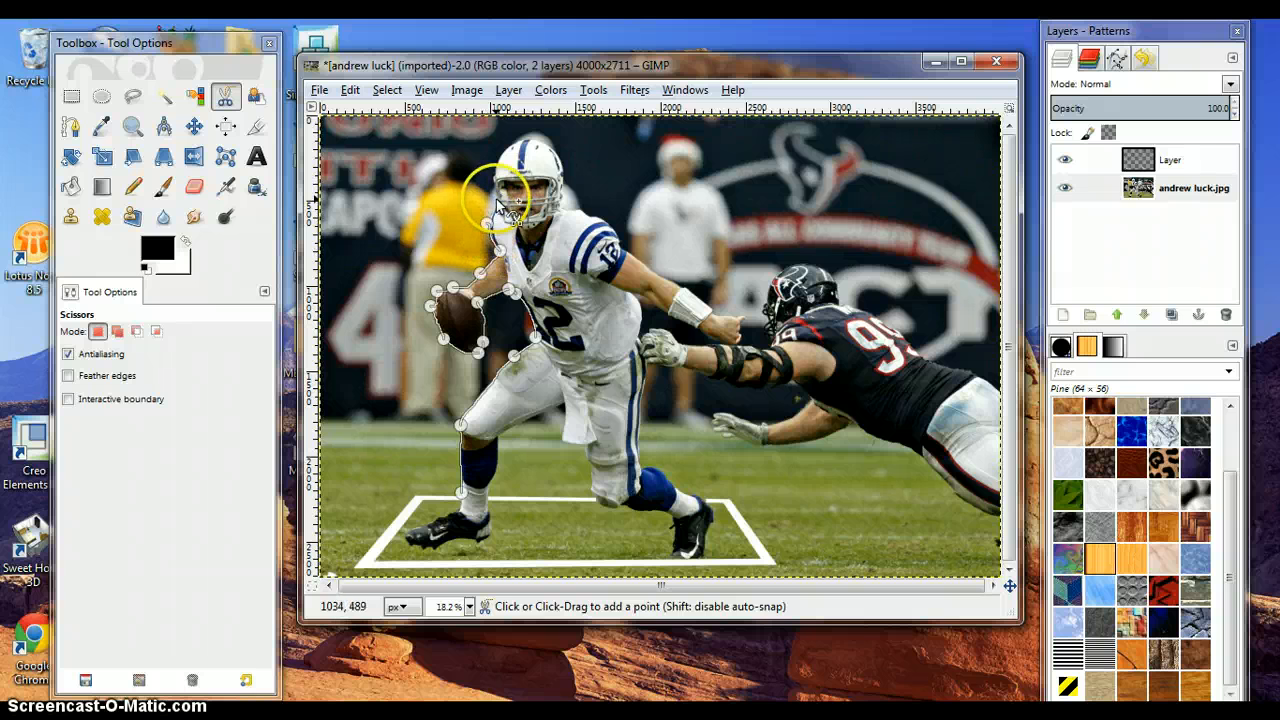
click(495, 168)
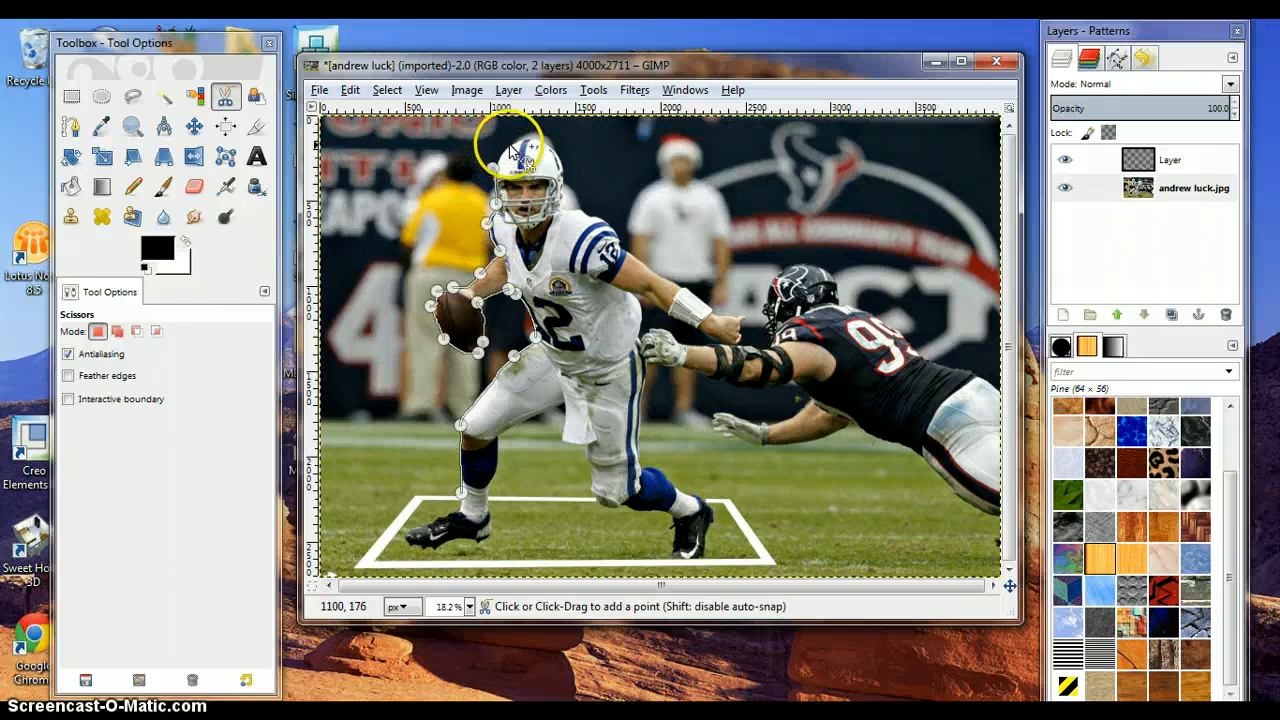
click(543, 143)
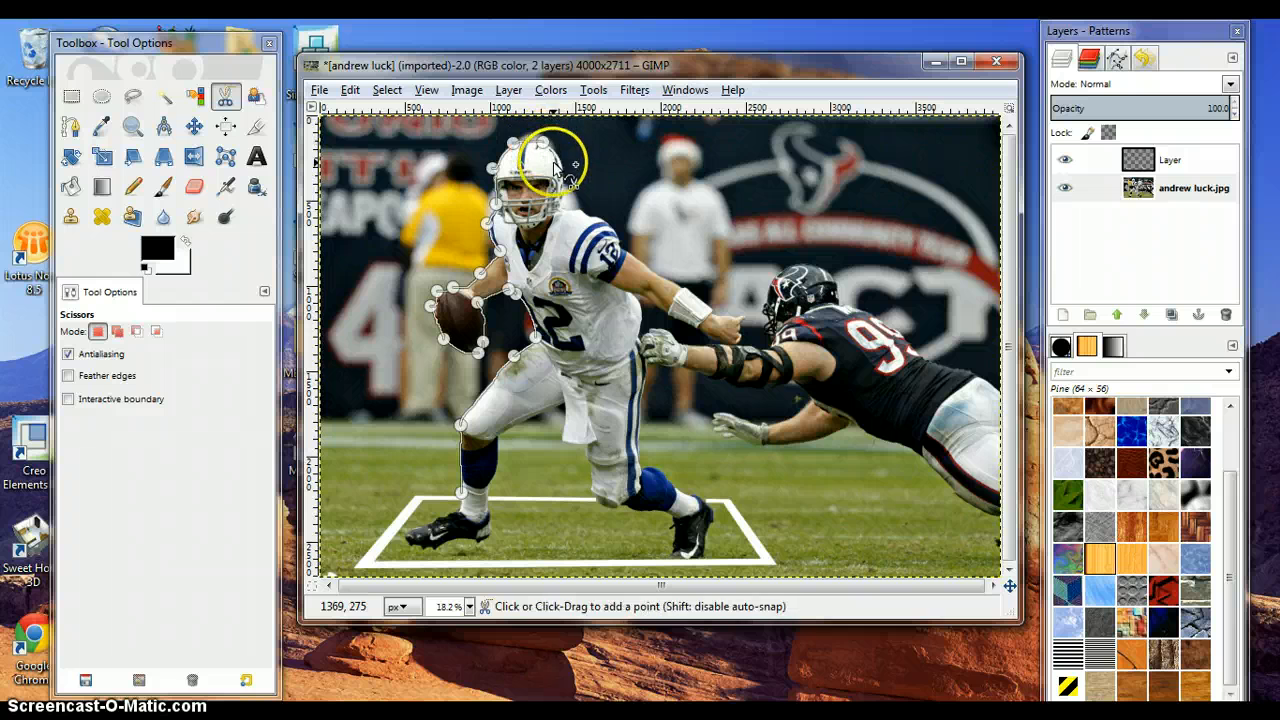
click(562, 203)
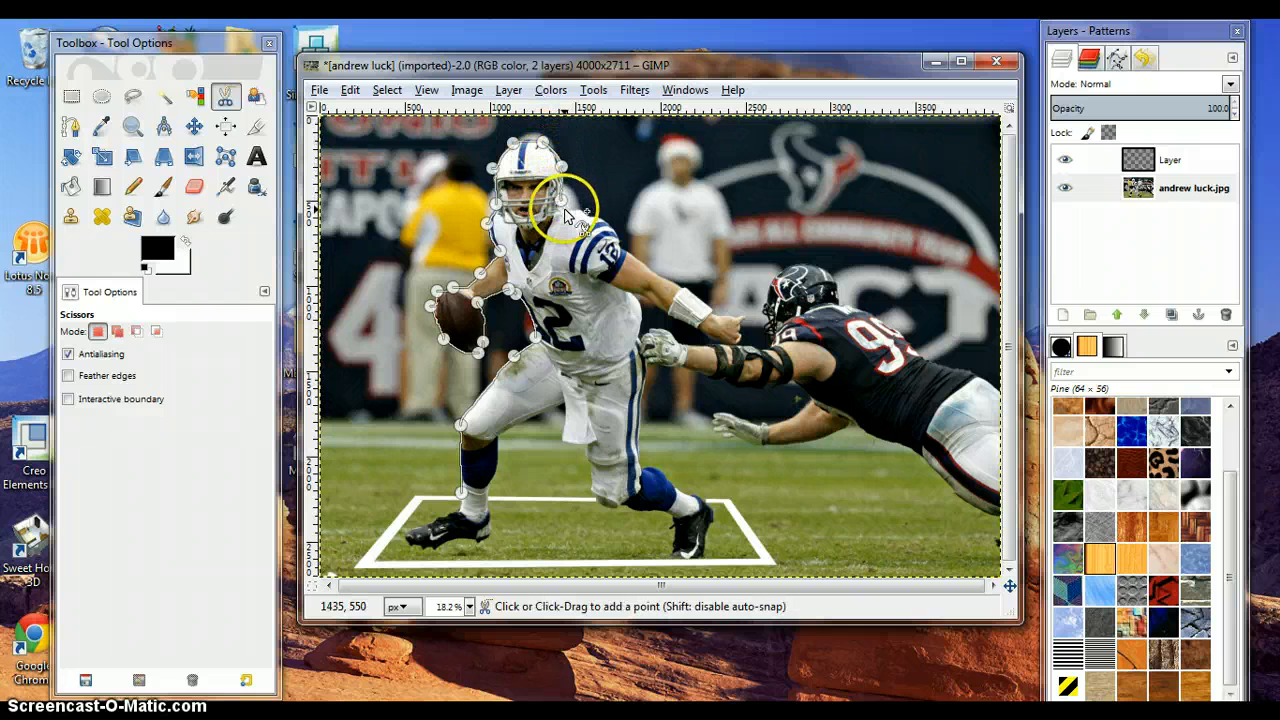
click(606, 224)
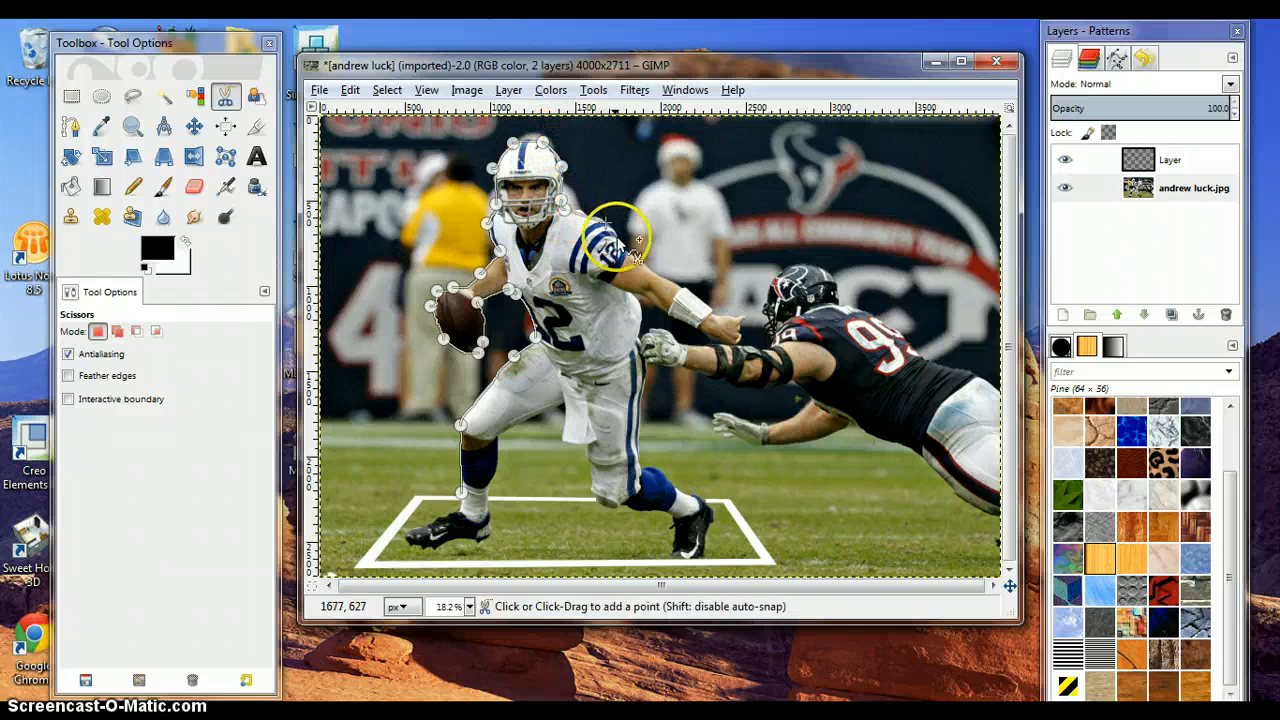
click(620, 243)
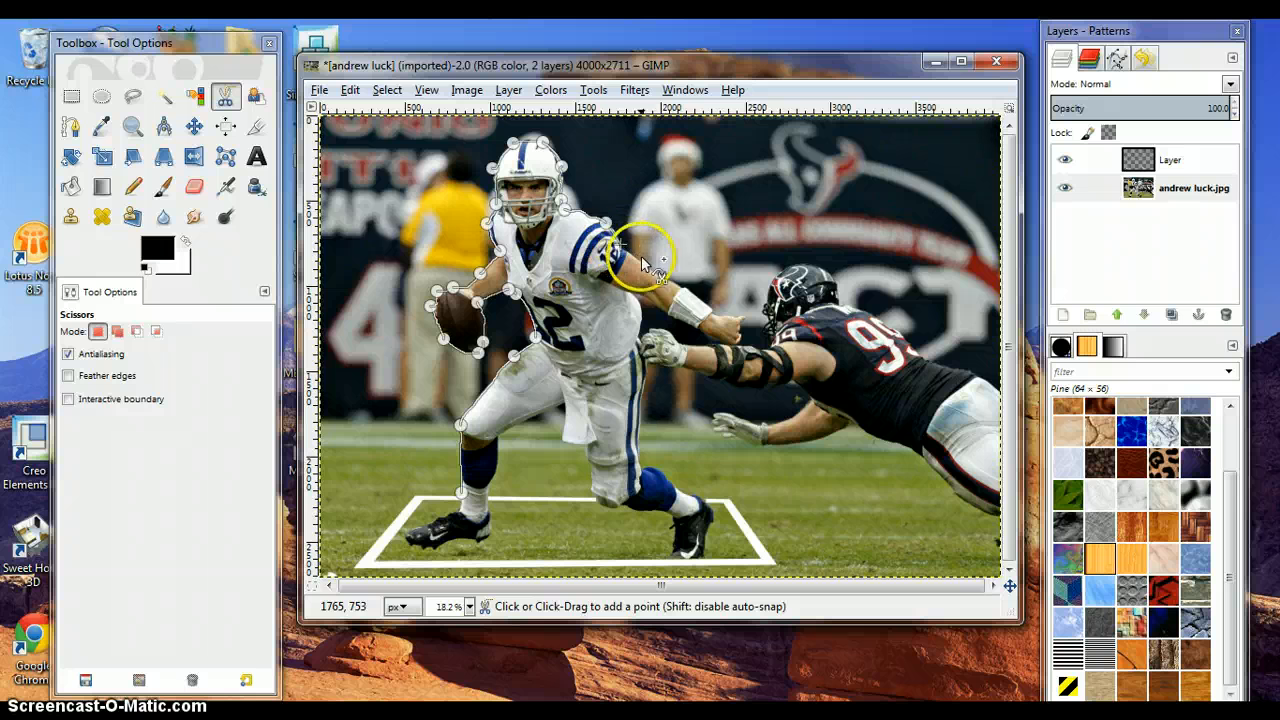
click(684, 285)
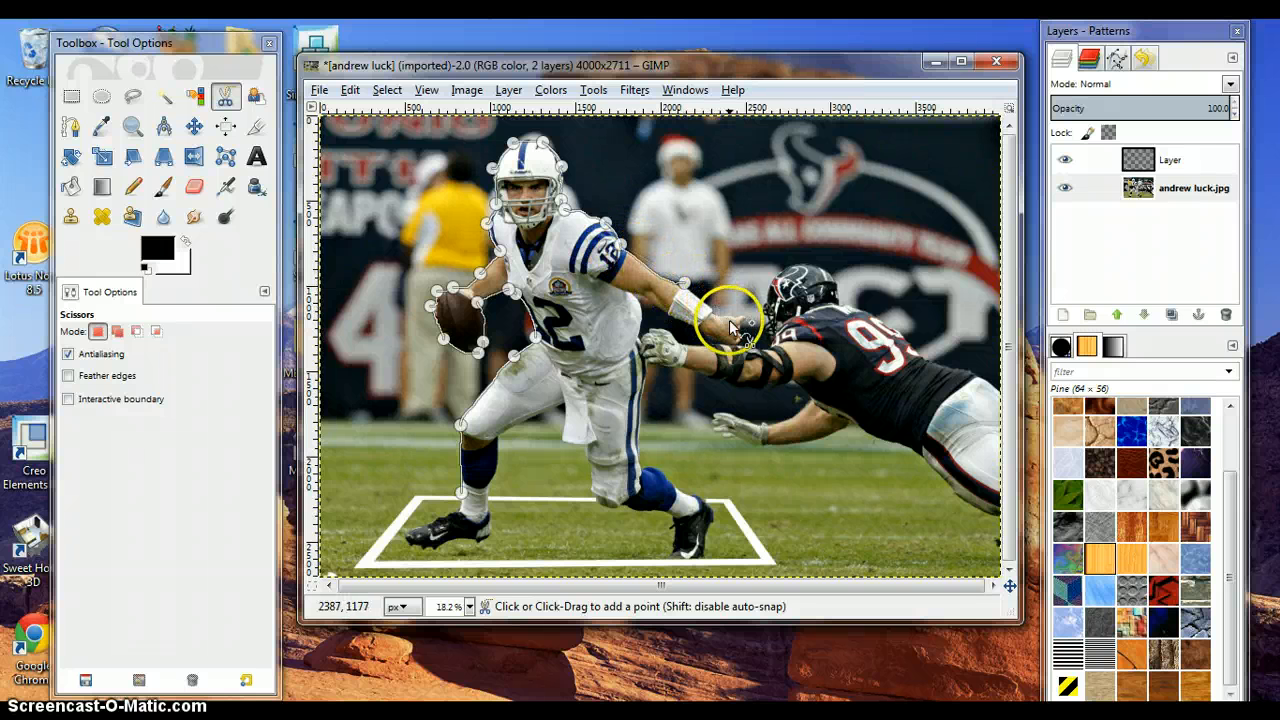
click(738, 320)
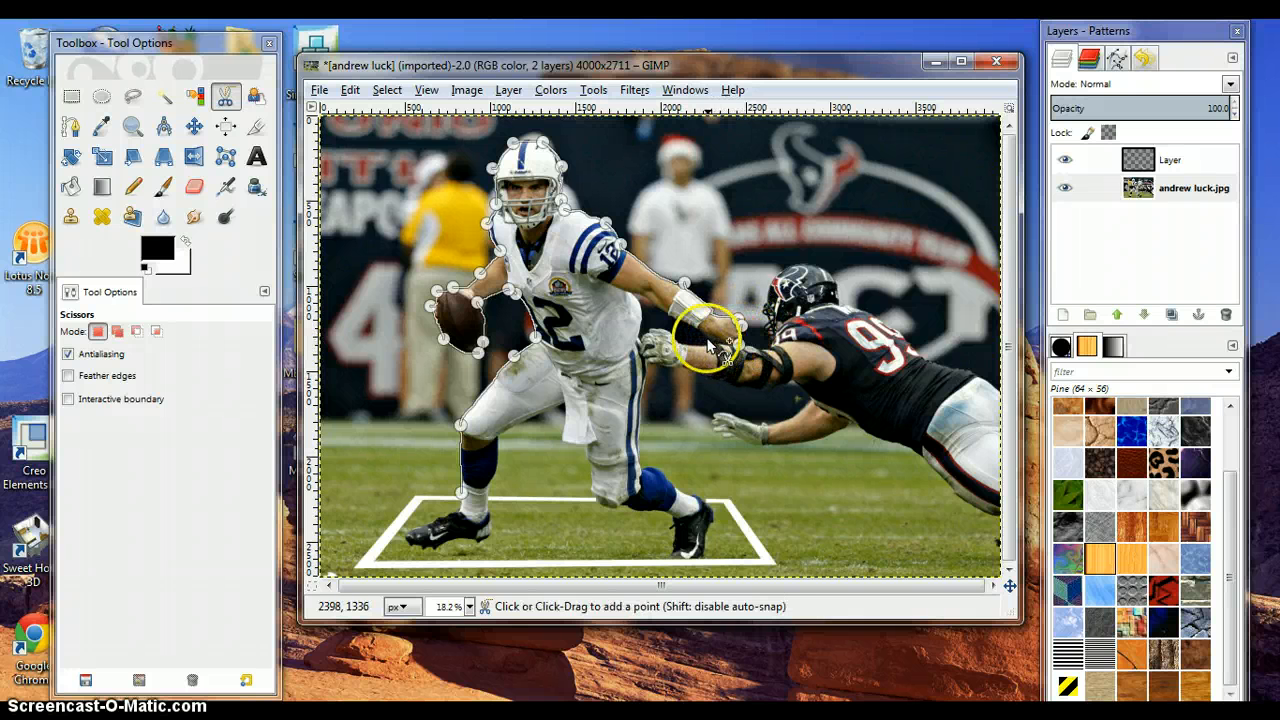
click(705, 338)
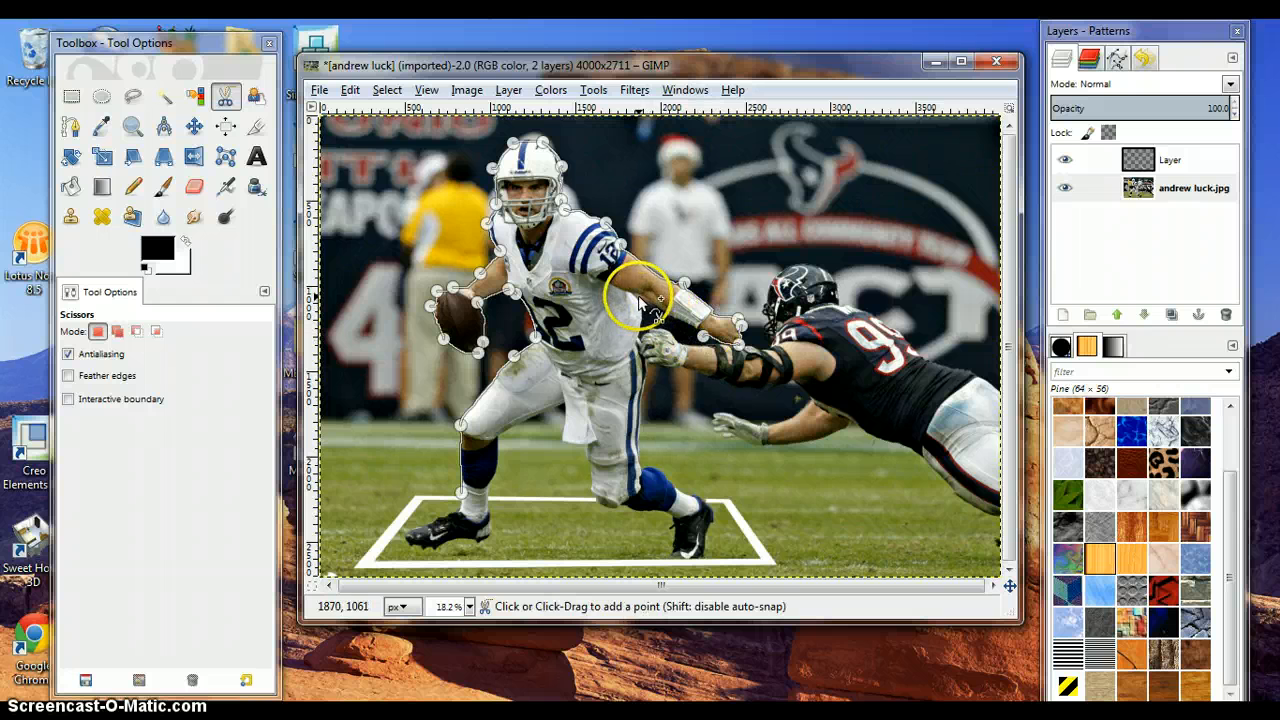
click(637, 295)
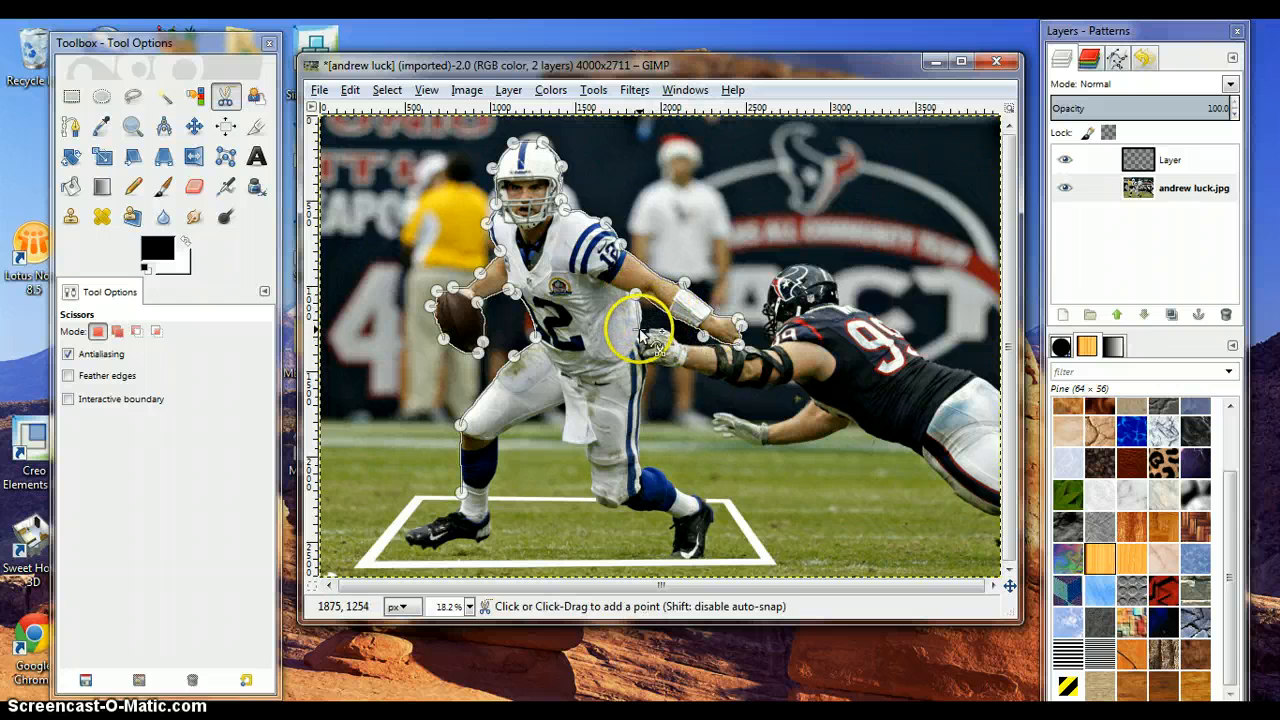
click(646, 369)
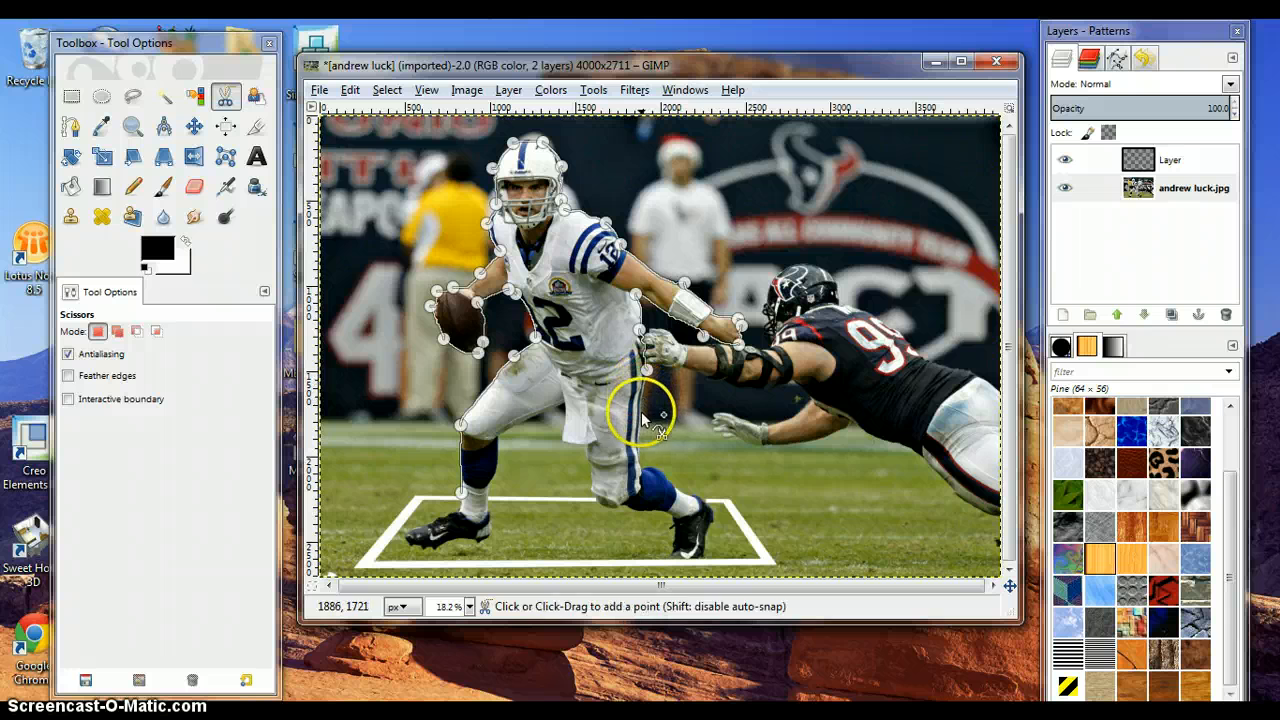
click(641, 416)
click(644, 466)
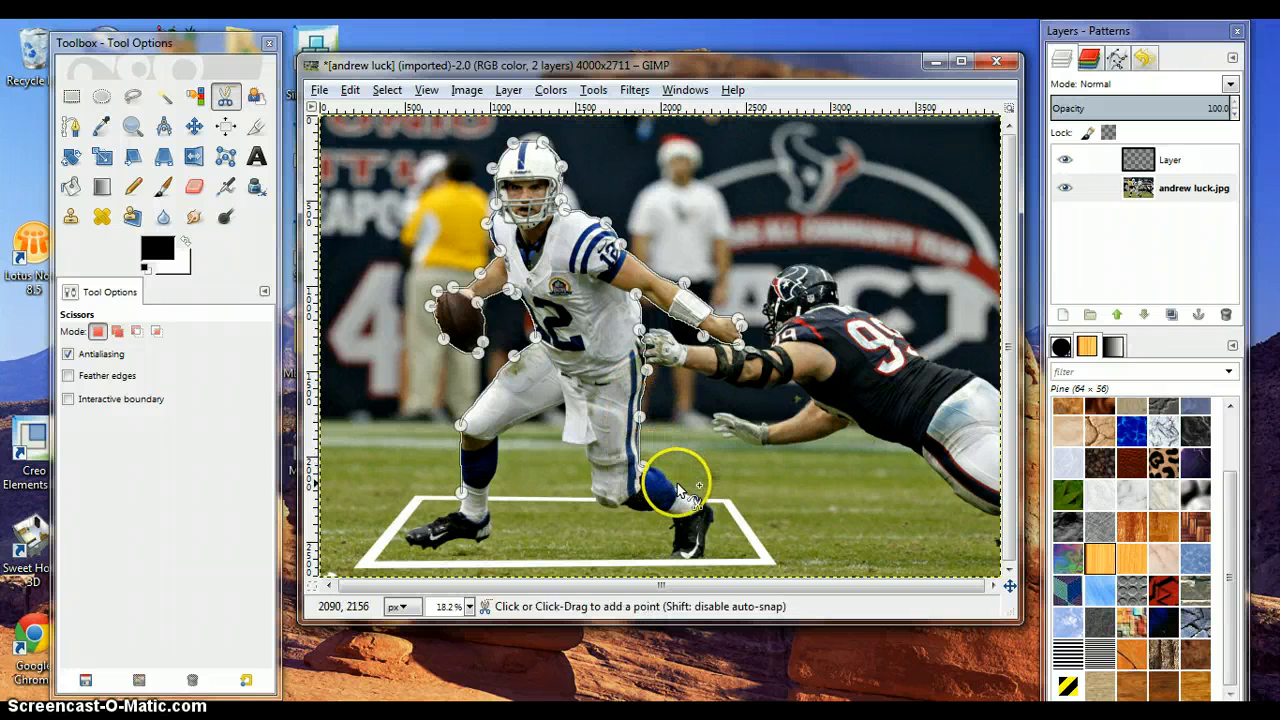
- Finish the Scissors Select outline around the rear foot and the frame's outer corners, close it and convert it to a selection
click(685, 492)
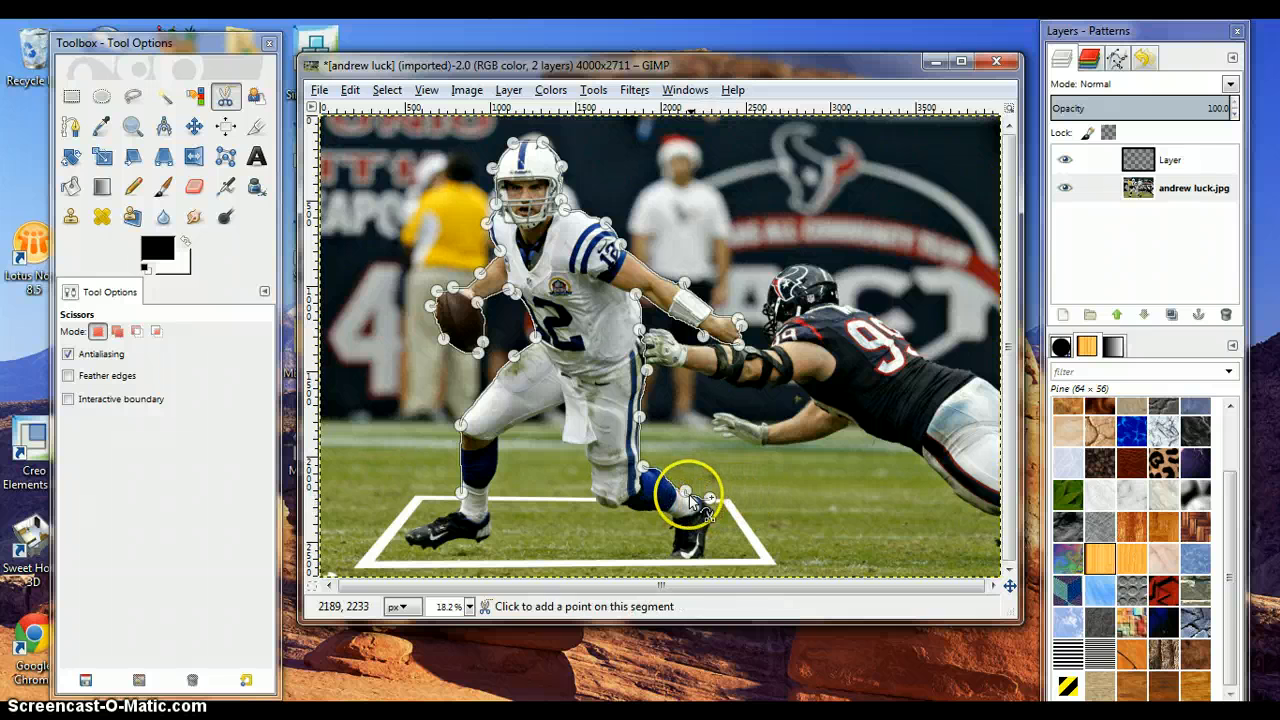
click(708, 497)
click(731, 501)
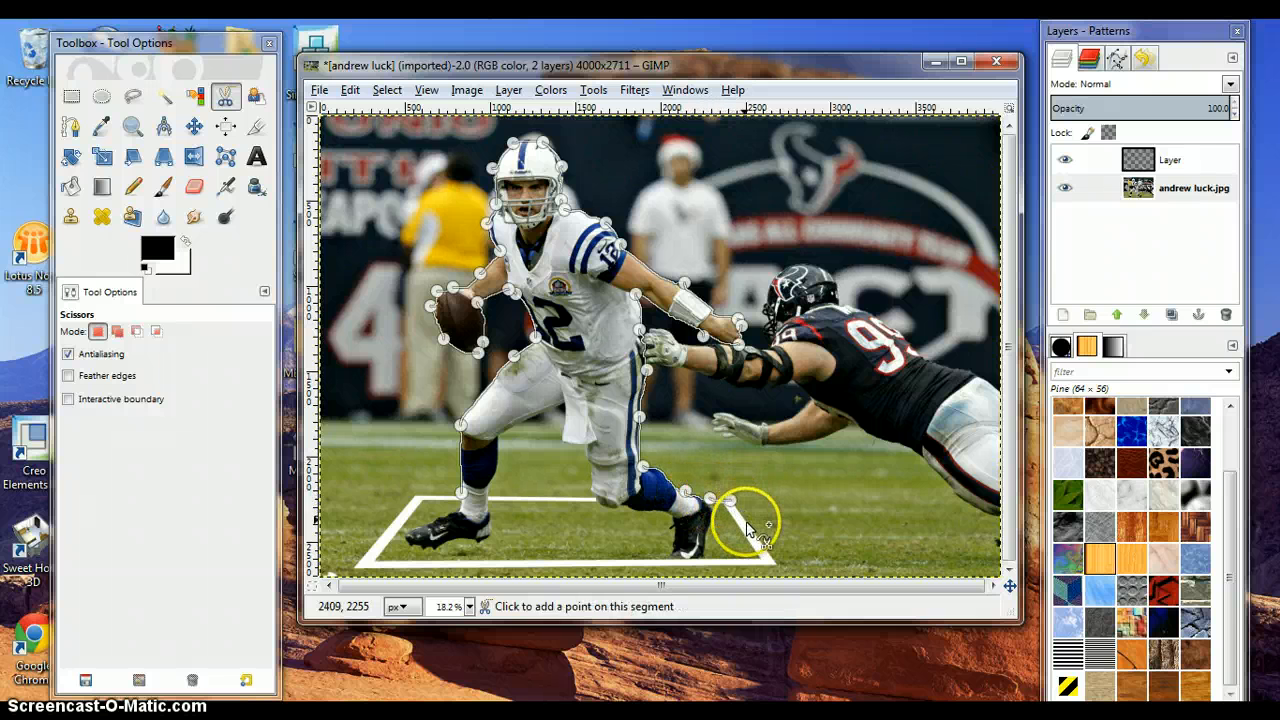
click(751, 526)
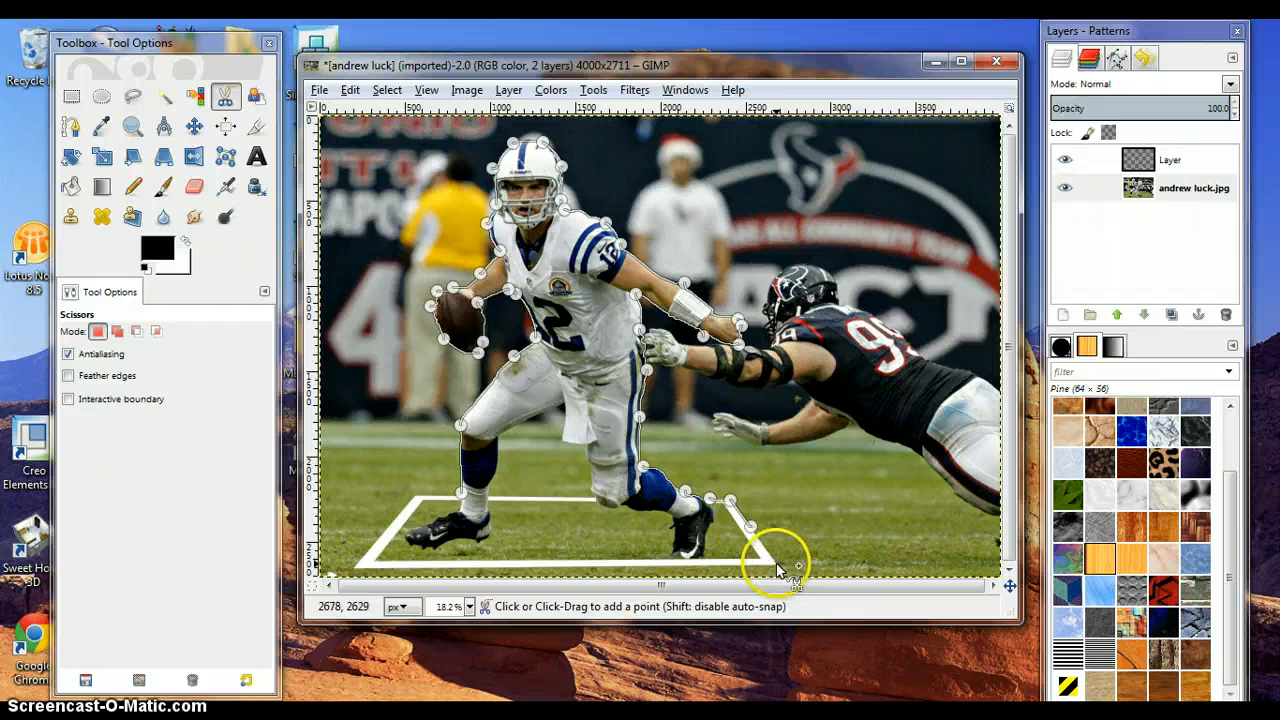
click(776, 565)
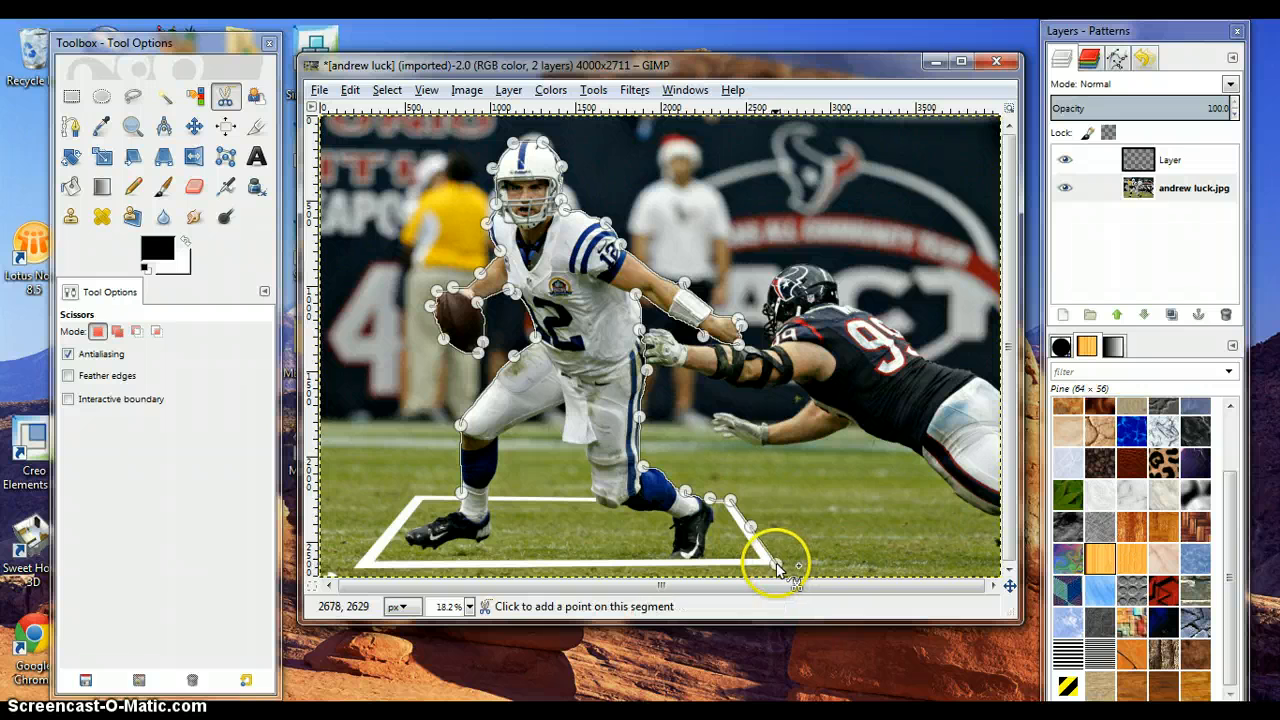
click(722, 567)
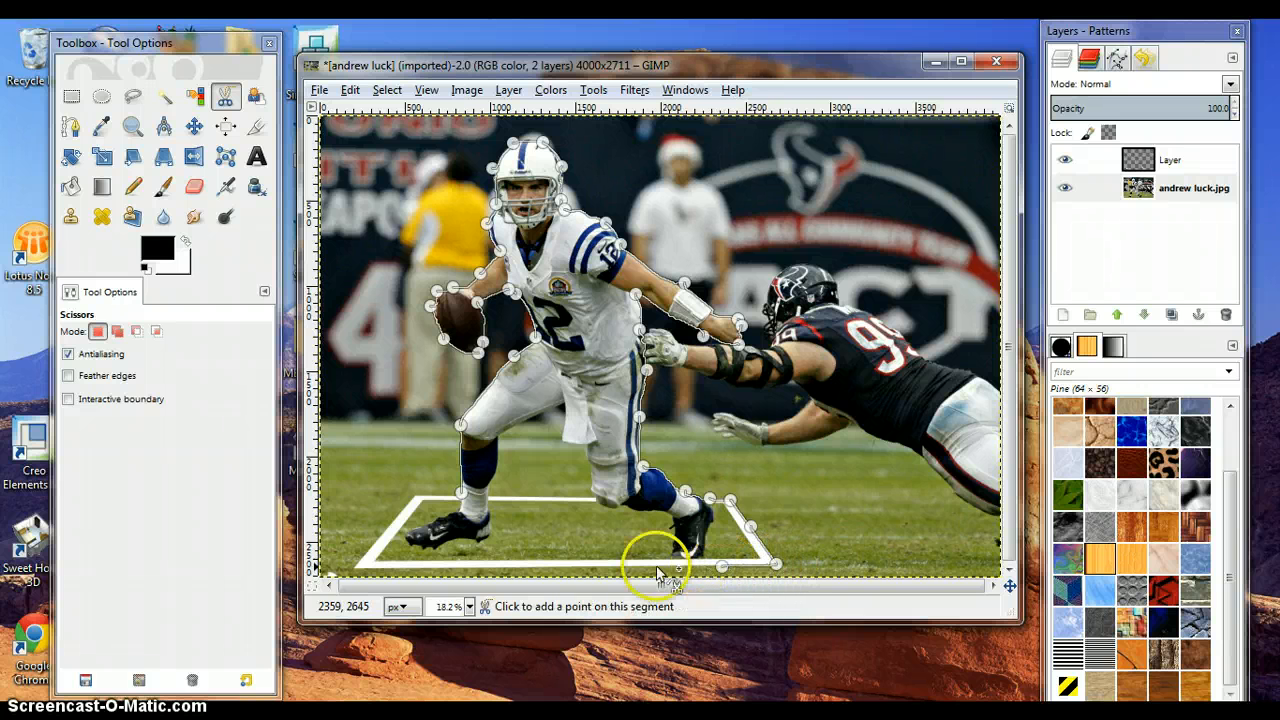
click(356, 567)
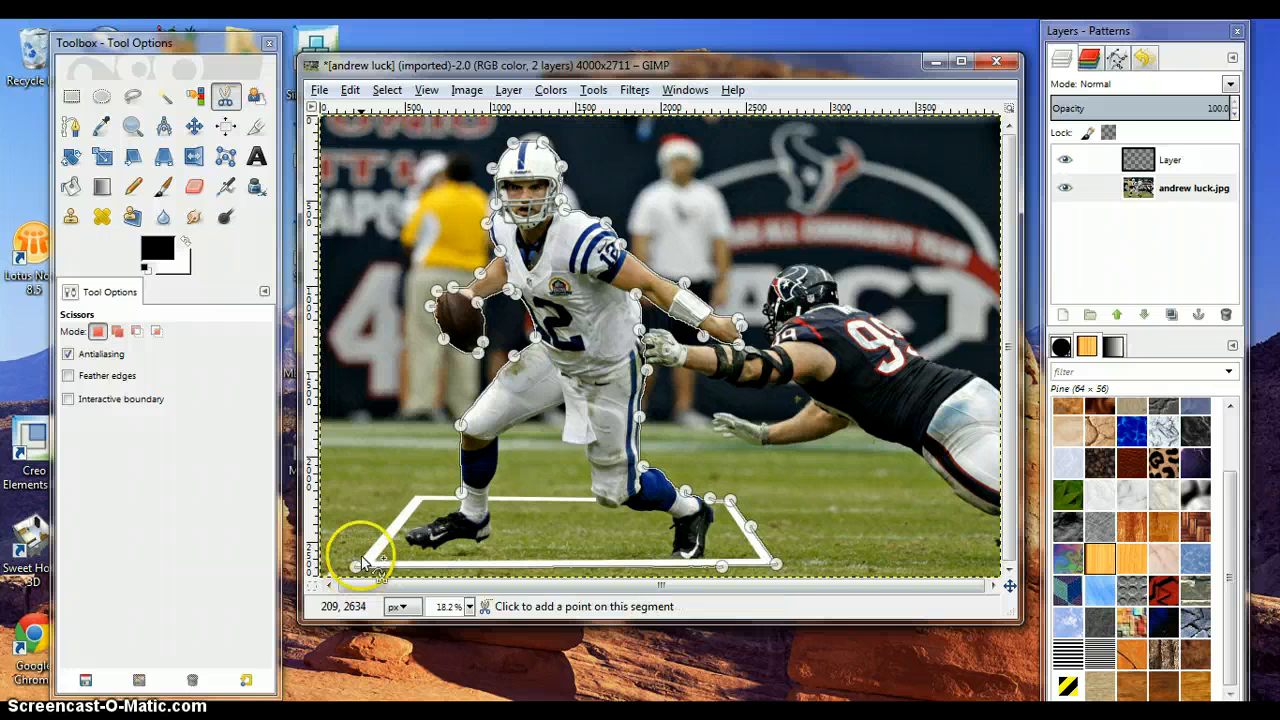
click(414, 494)
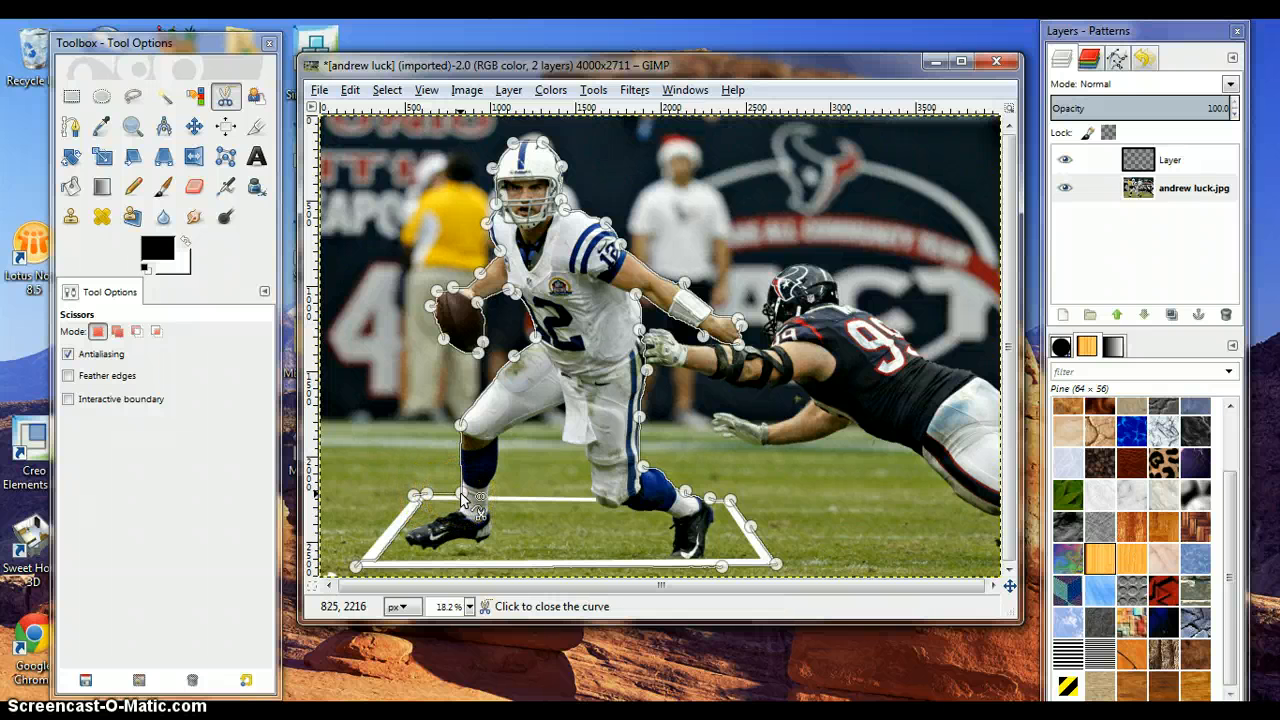
click(547, 397)
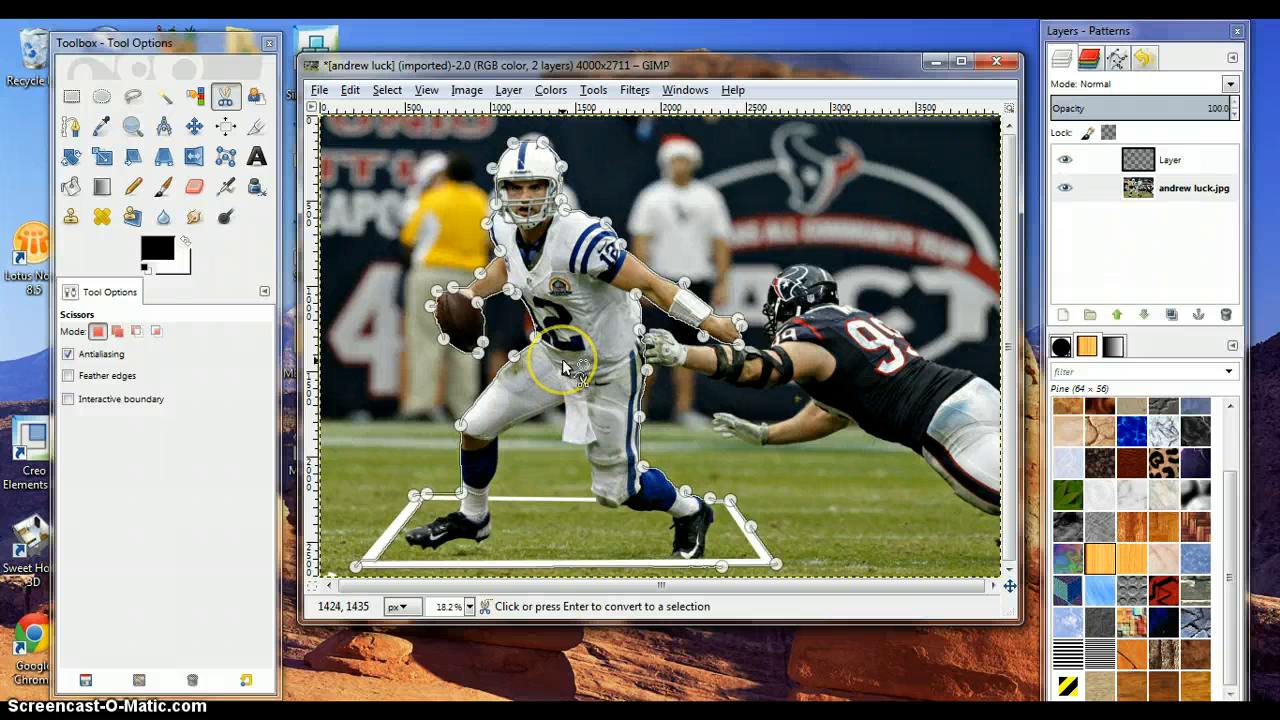
click(563, 368)
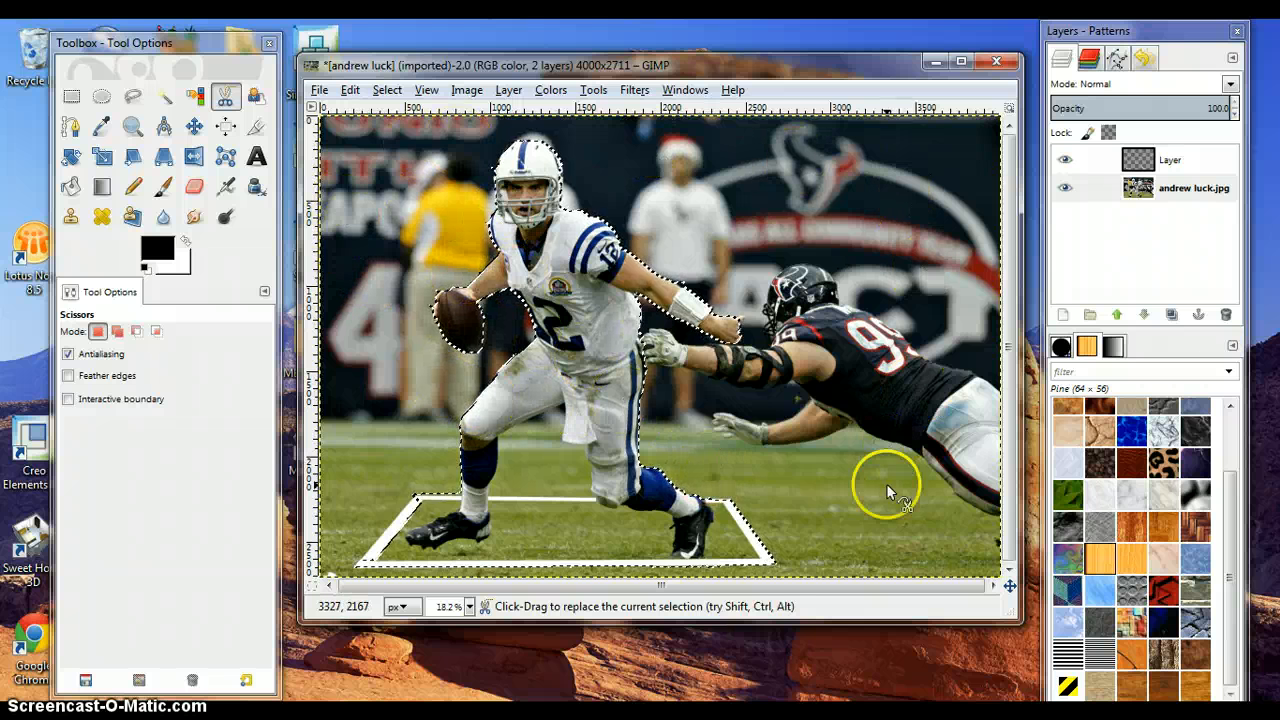
- Invert the selection and cut away everything outside the player and the frame
click(389, 91)
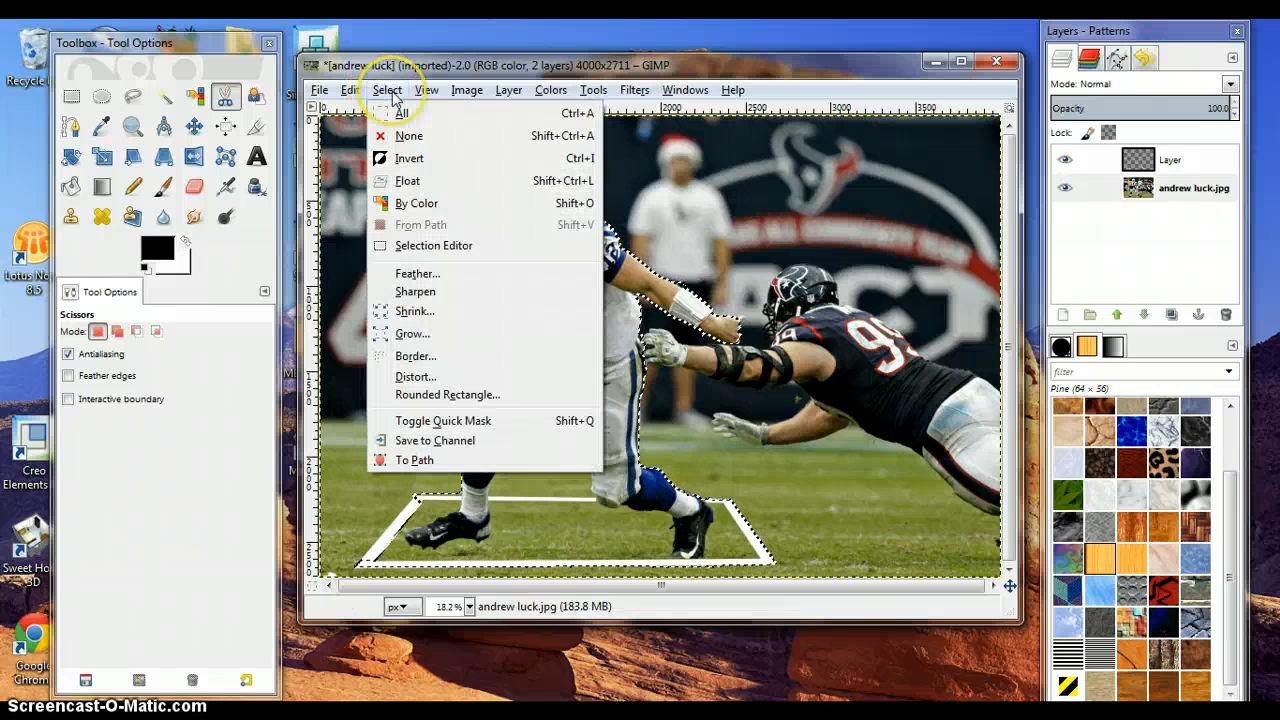
click(410, 158)
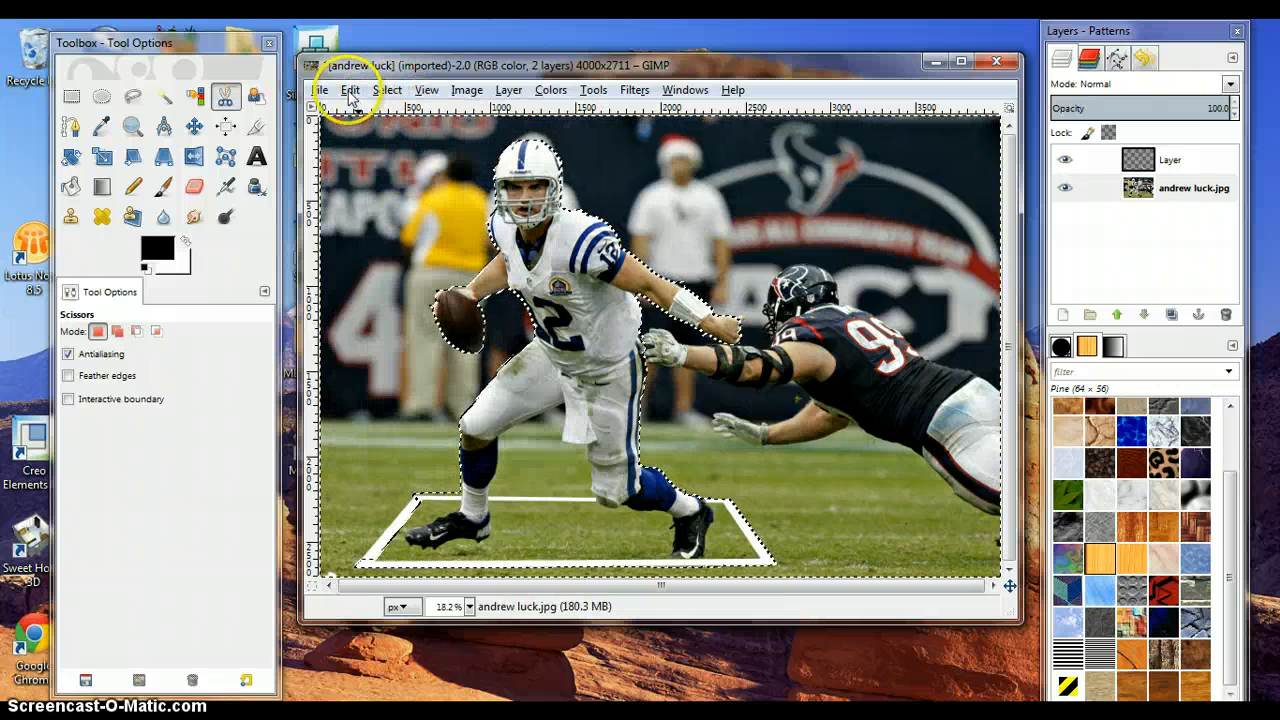
click(350, 90)
click(397, 201)
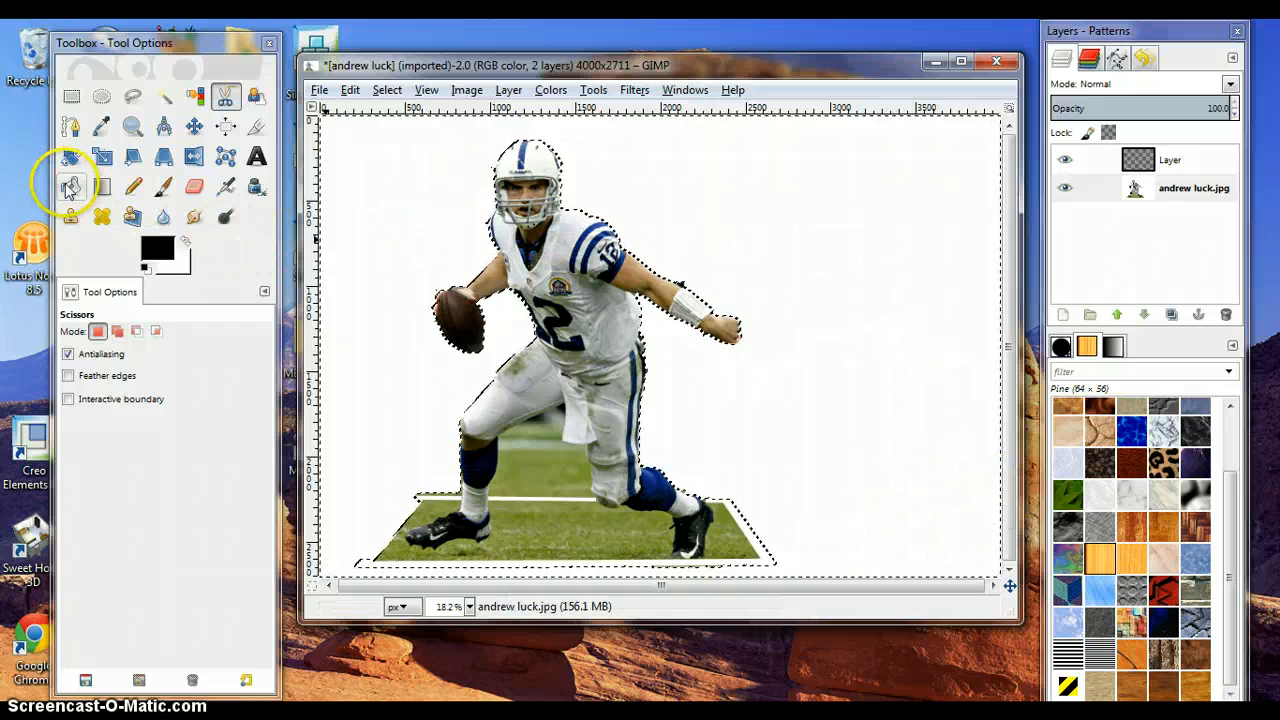
- Bucket-fill the cleared background areas with black
click(158, 250)
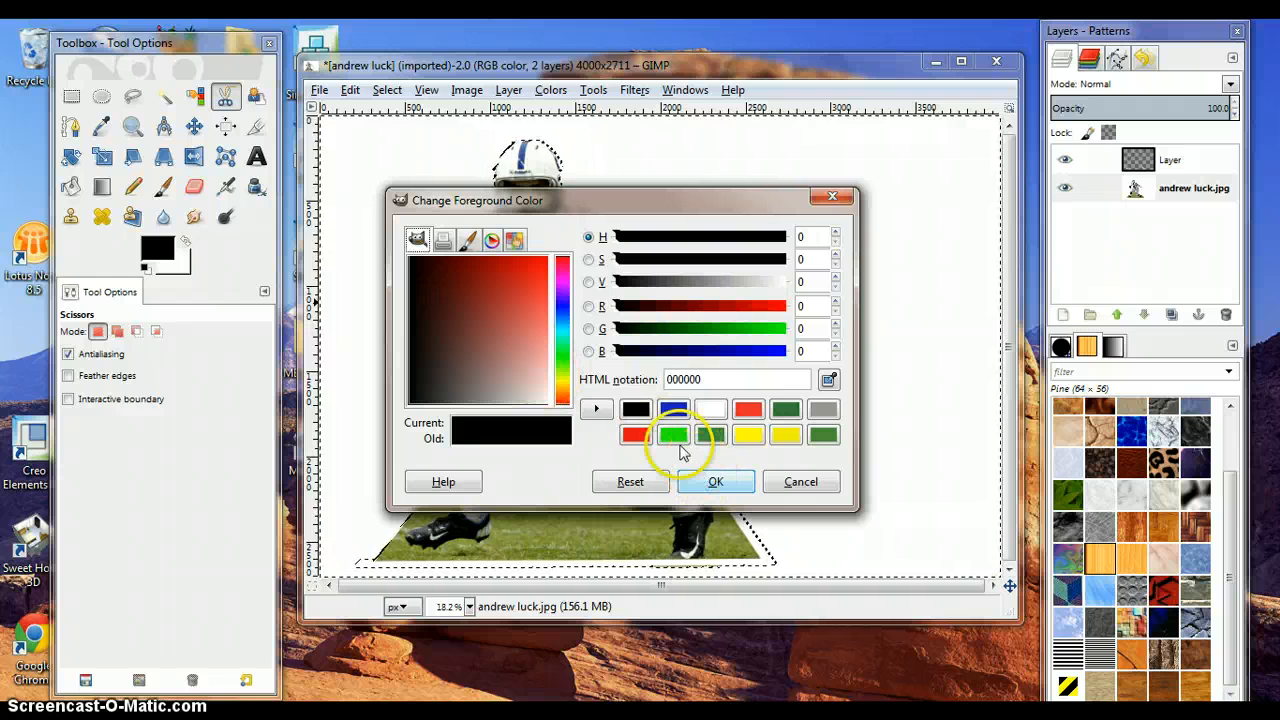
click(716, 484)
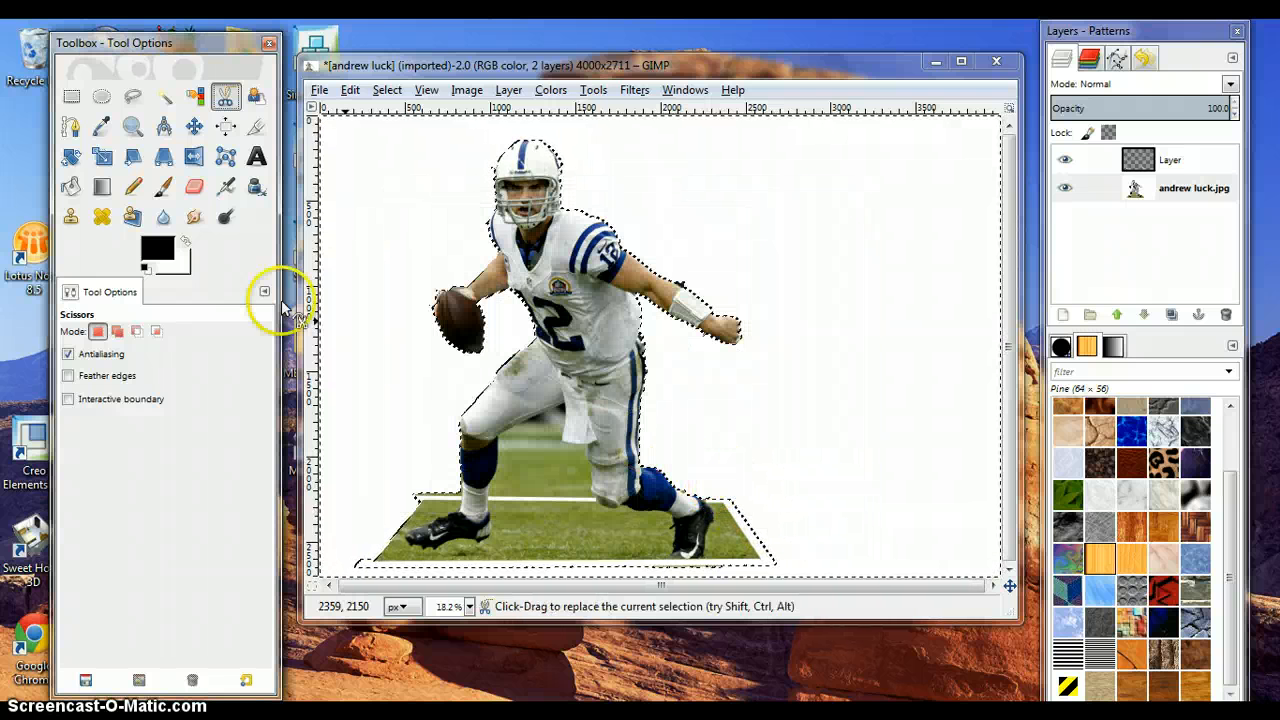
click(71, 188)
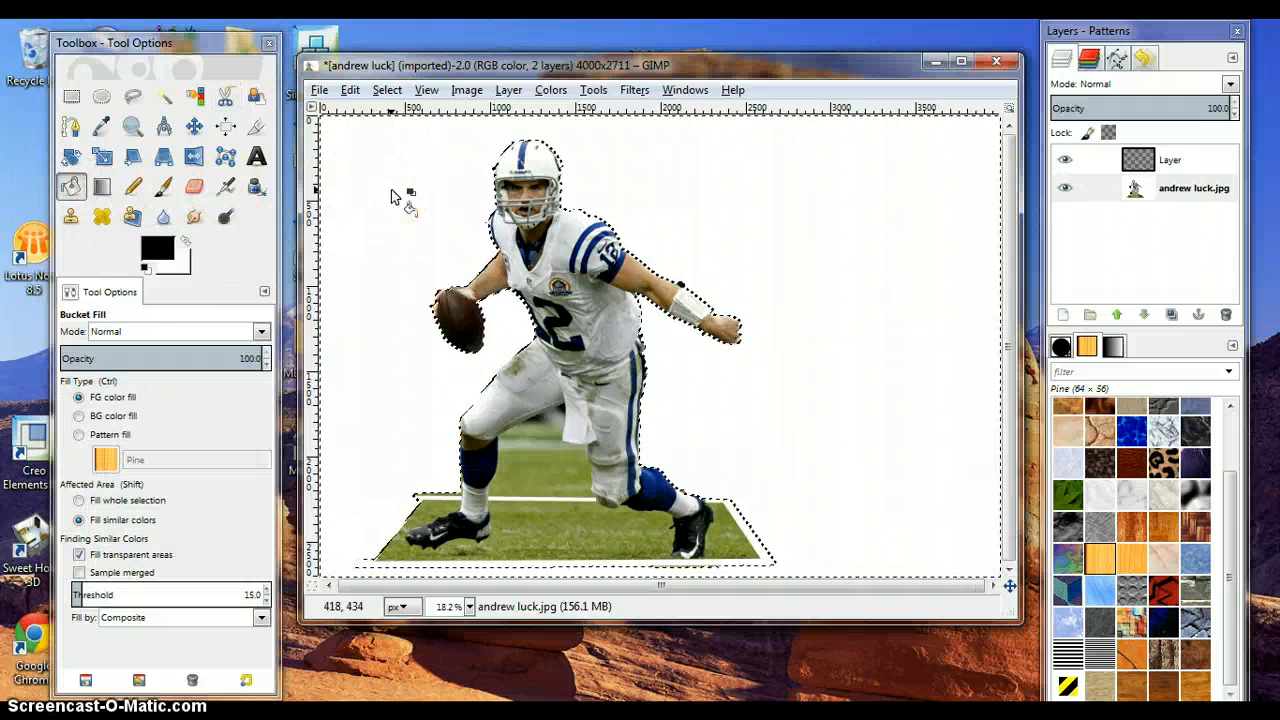
click(375, 387)
click(436, 510)
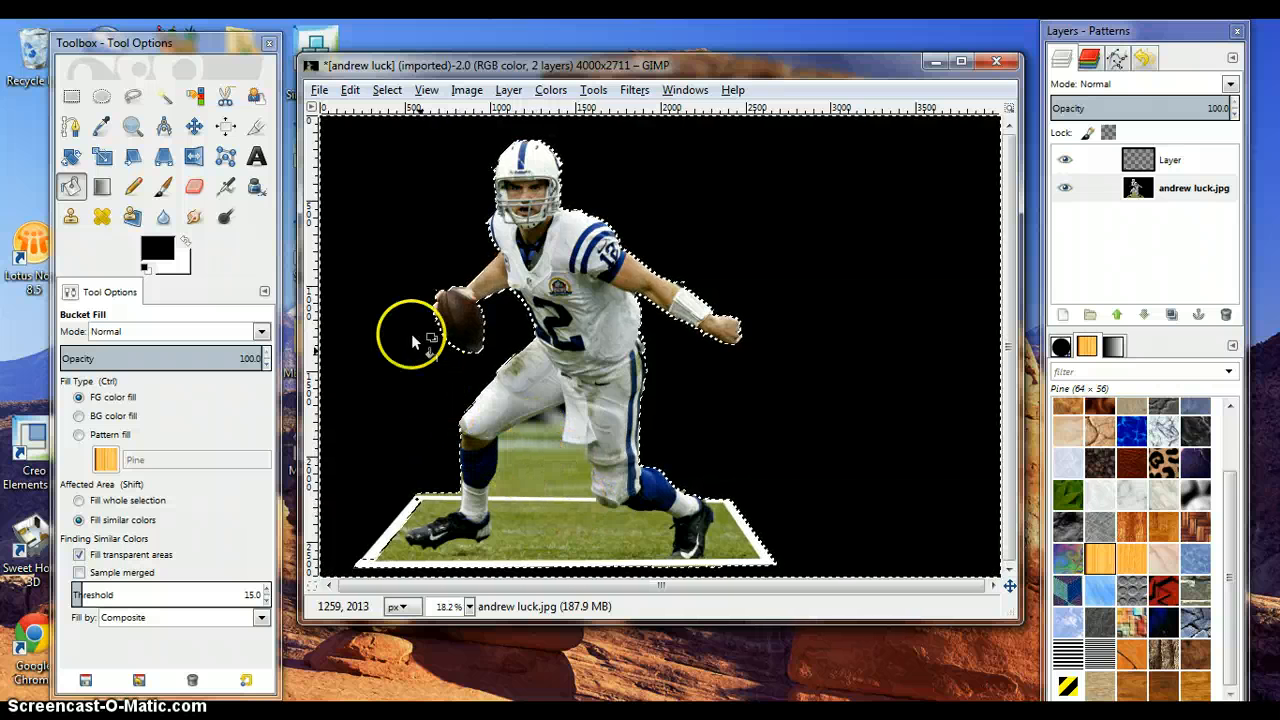
- Deselect and trace the grass gap between the player's legs above the frame with Scissors Select
click(387, 90)
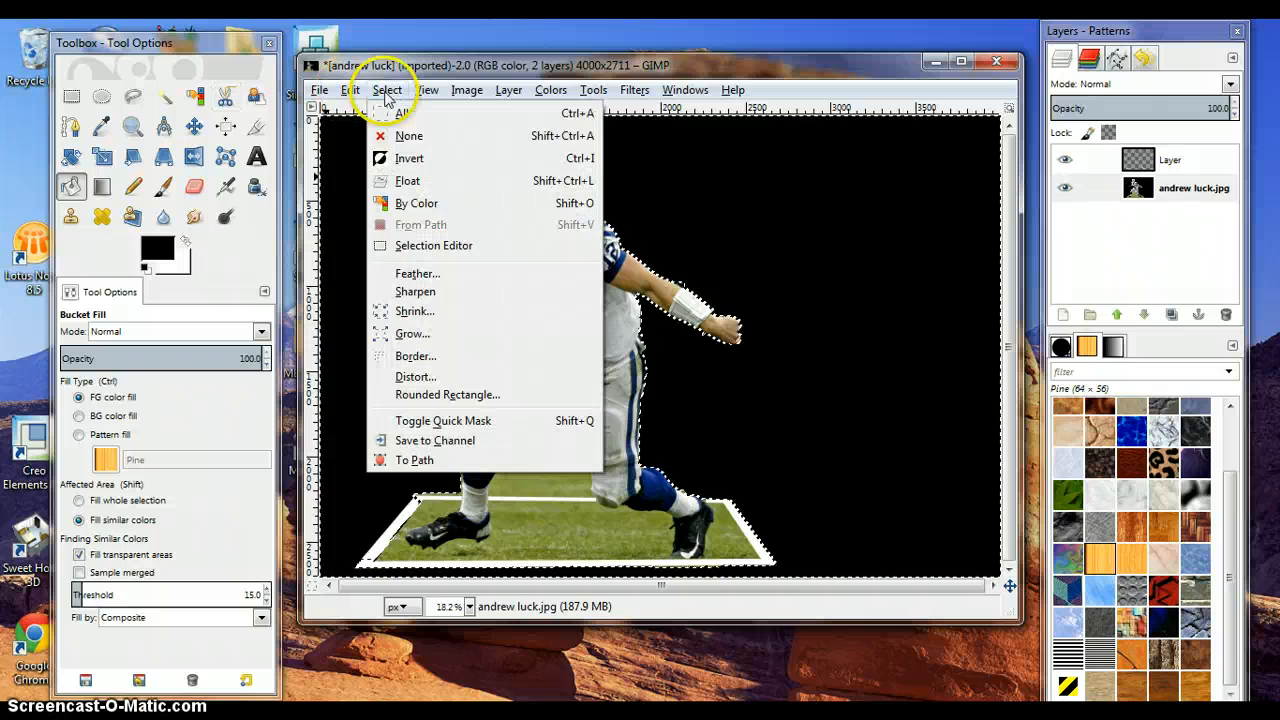
click(400, 135)
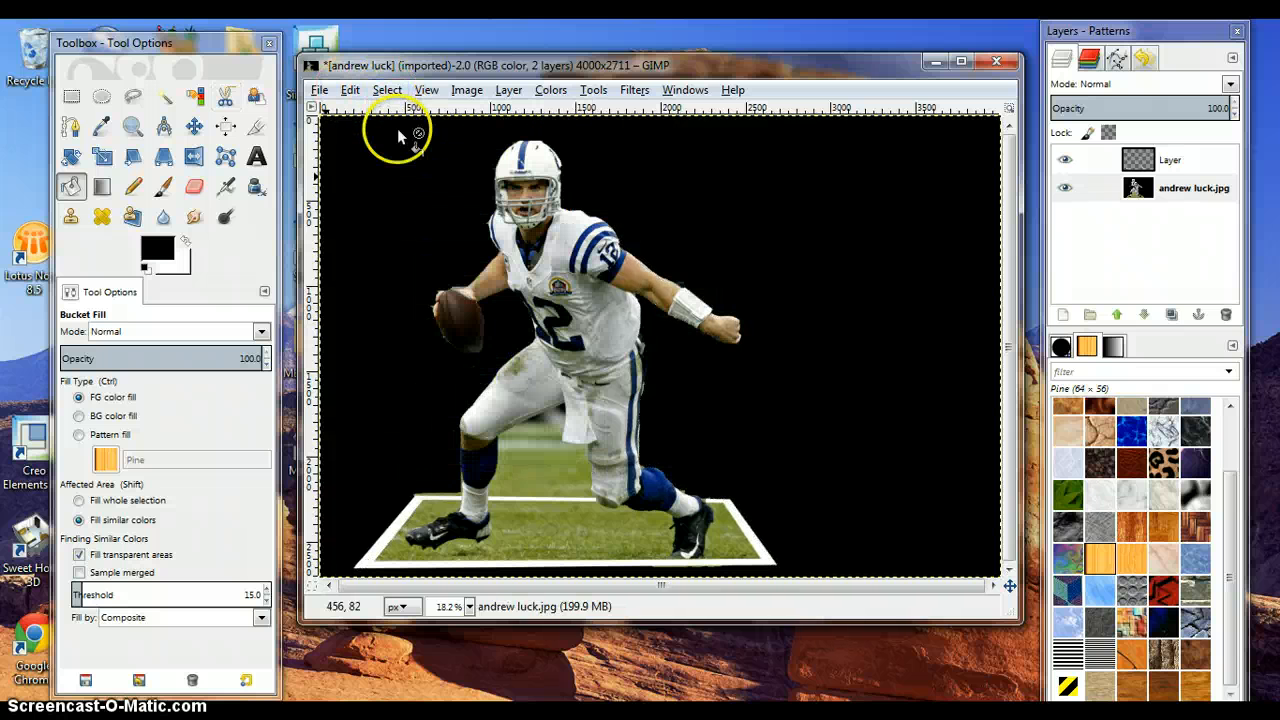
click(226, 96)
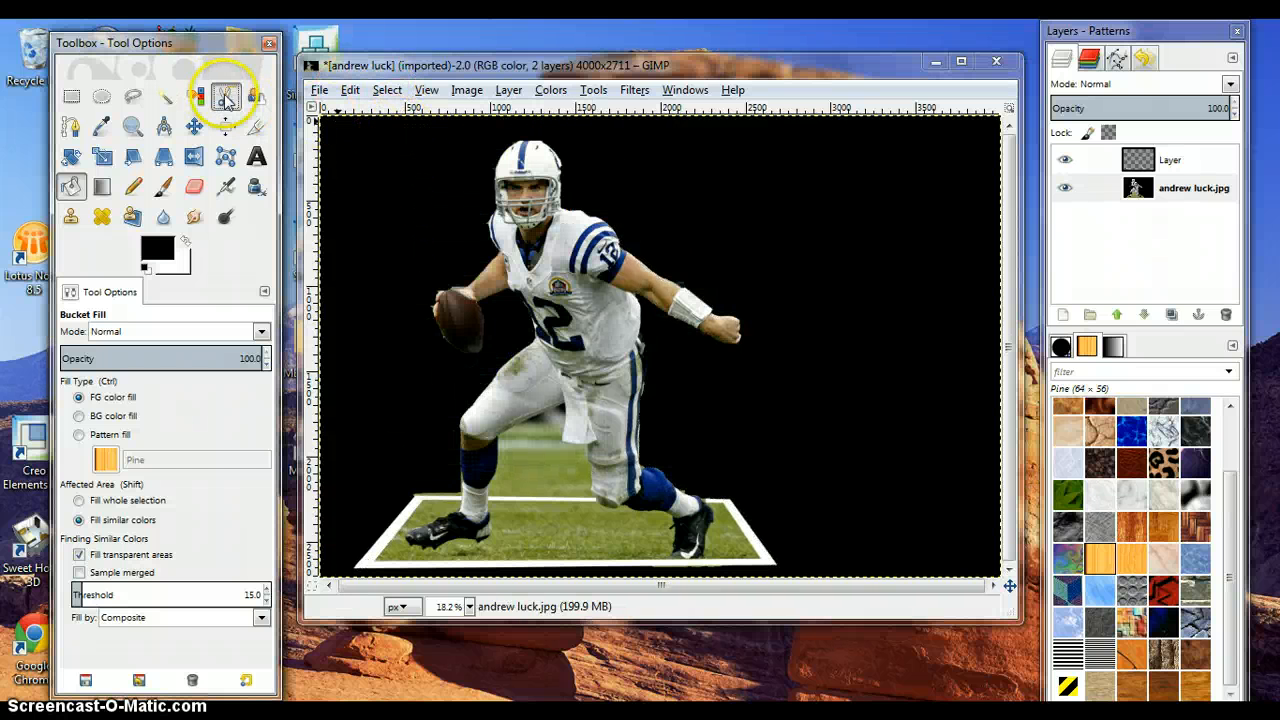
click(488, 494)
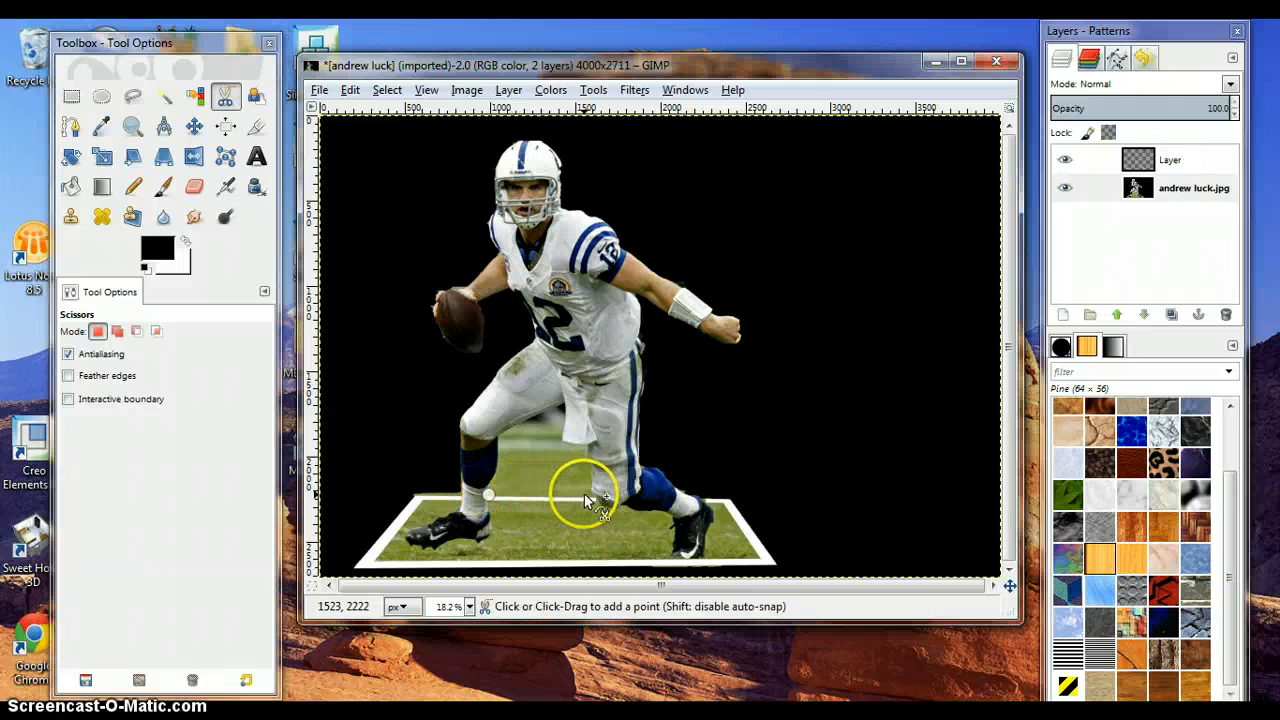
click(590, 495)
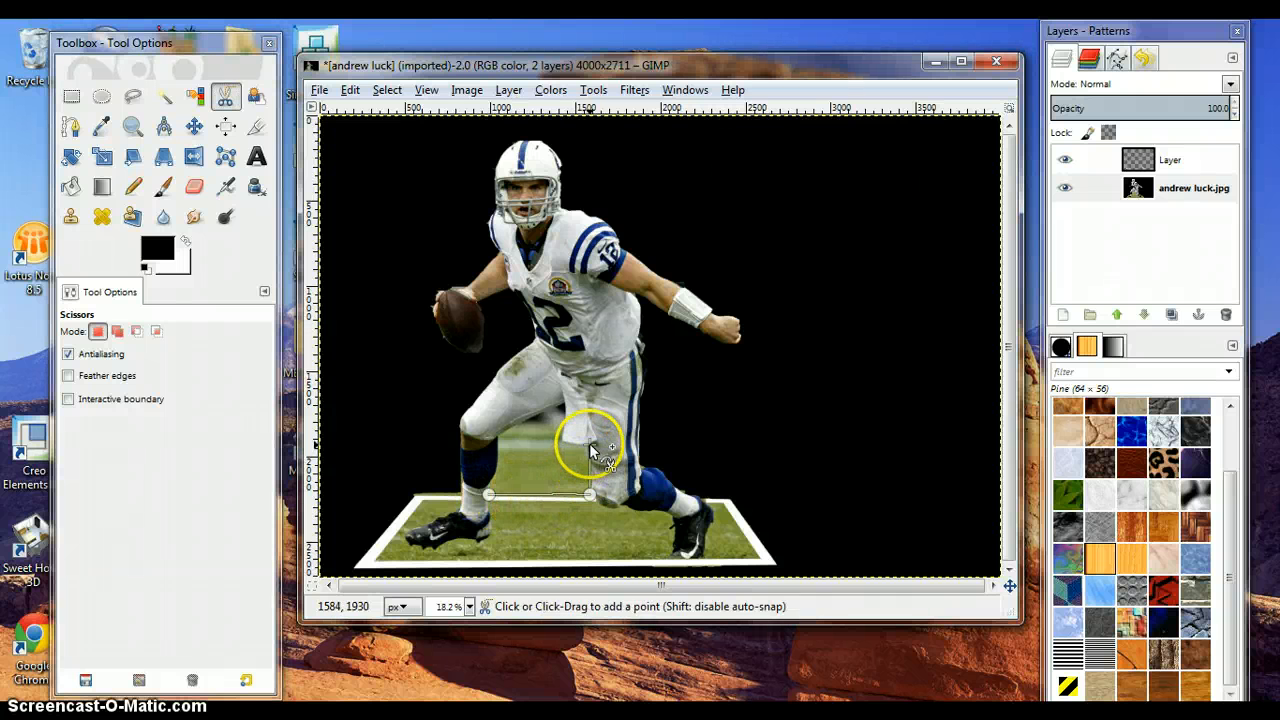
click(562, 441)
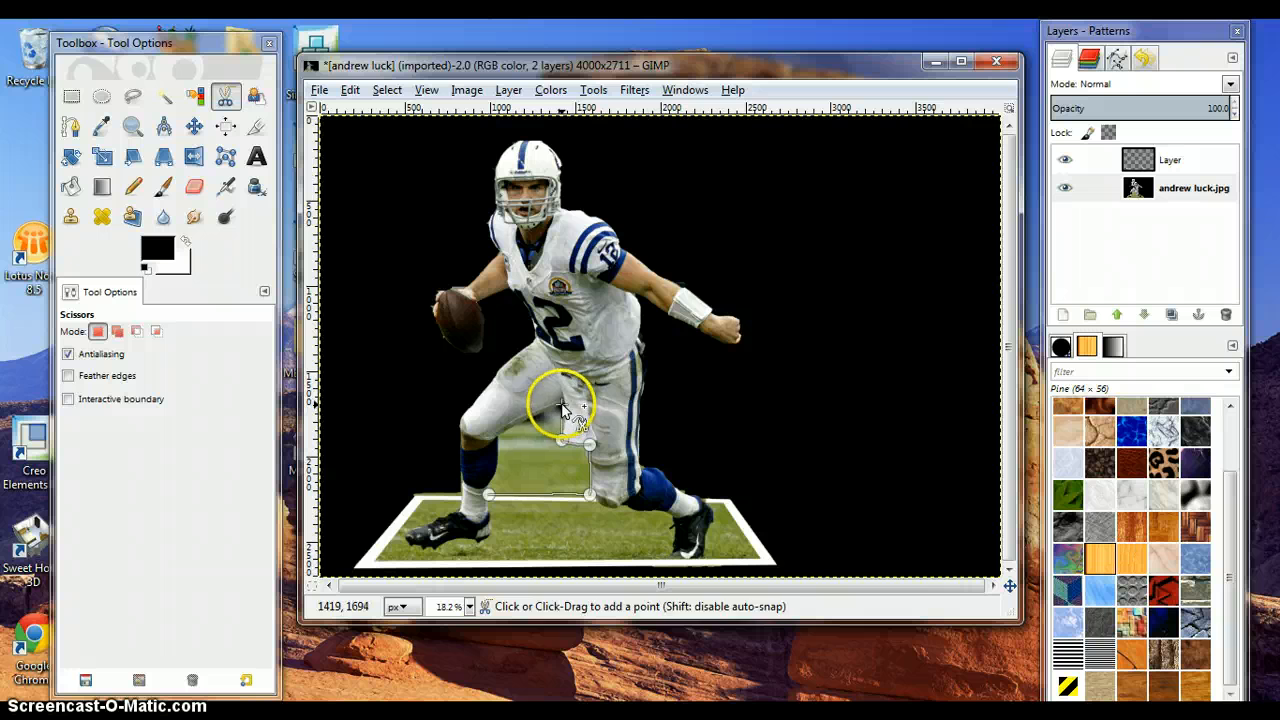
click(561, 406)
click(500, 433)
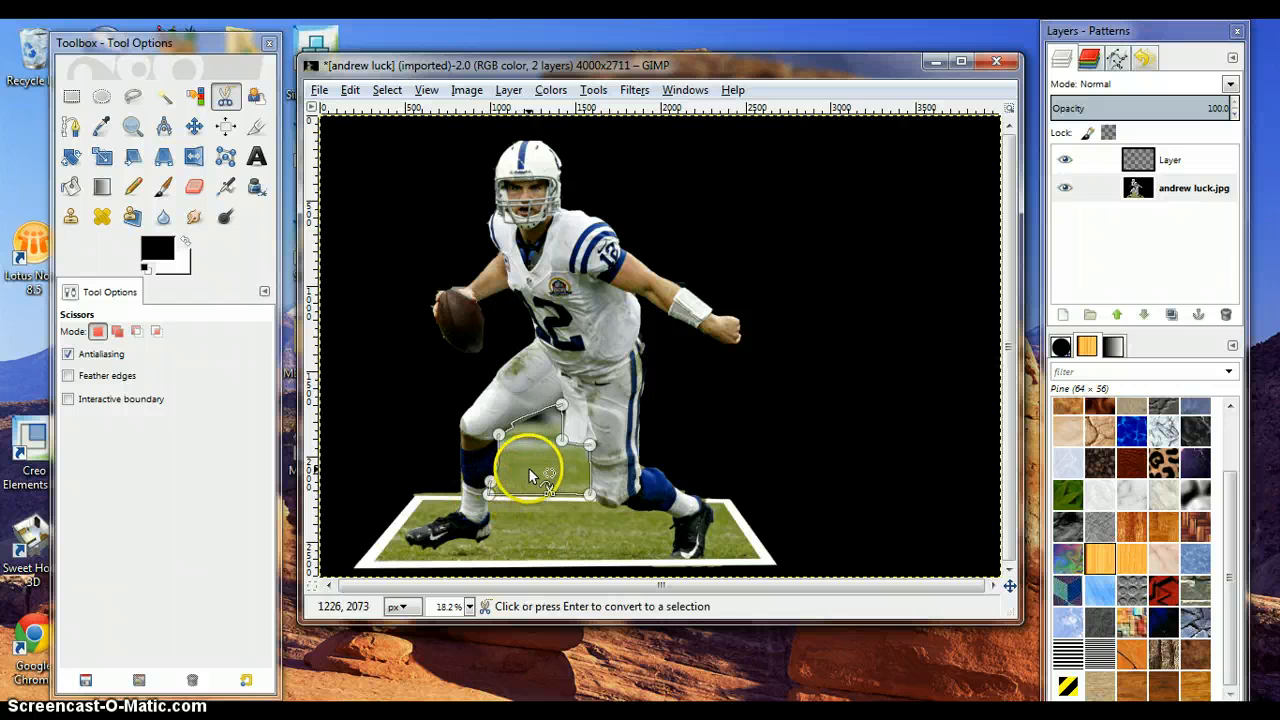
click(530, 470)
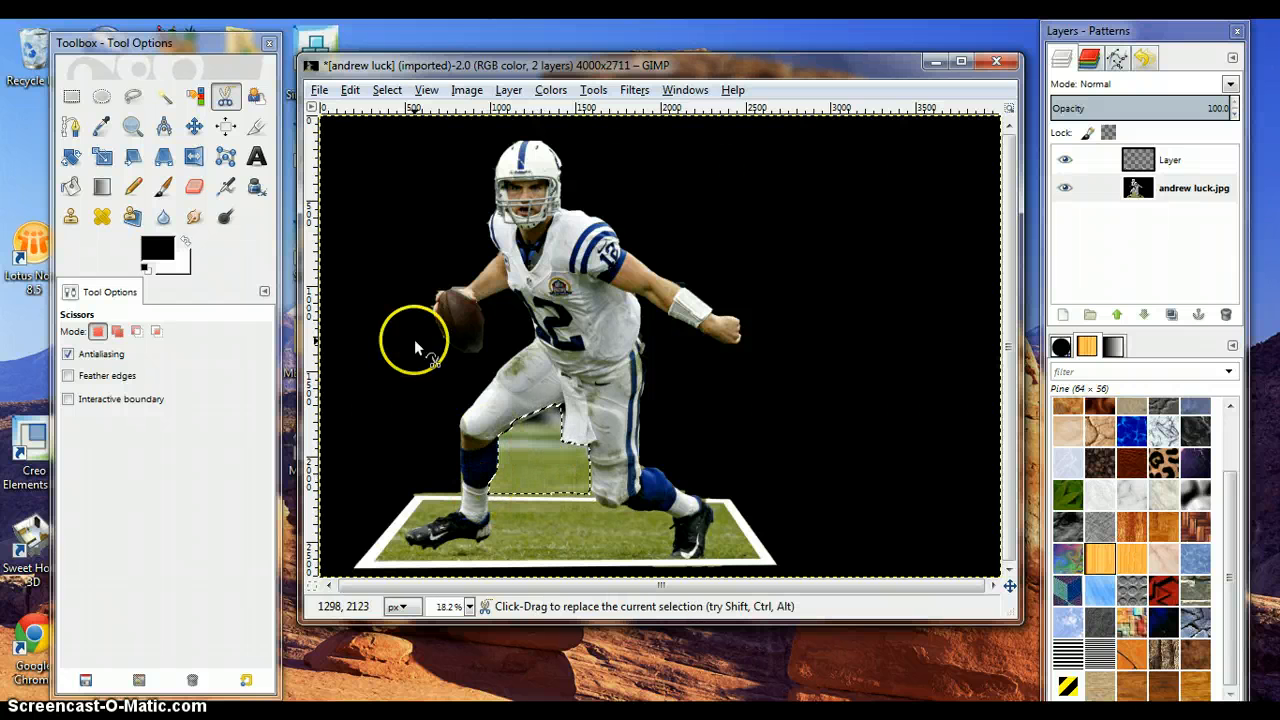
- Cut the gap between the legs and bucket-fill it with black
click(350, 89)
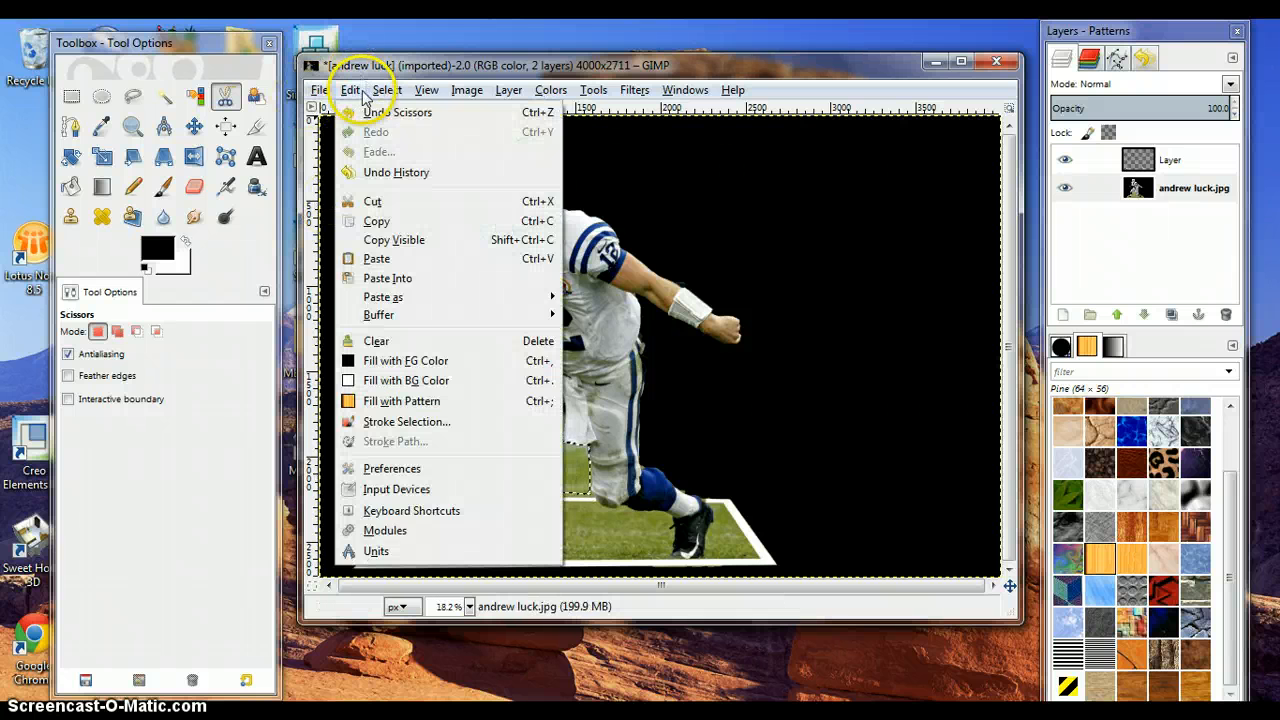
click(376, 201)
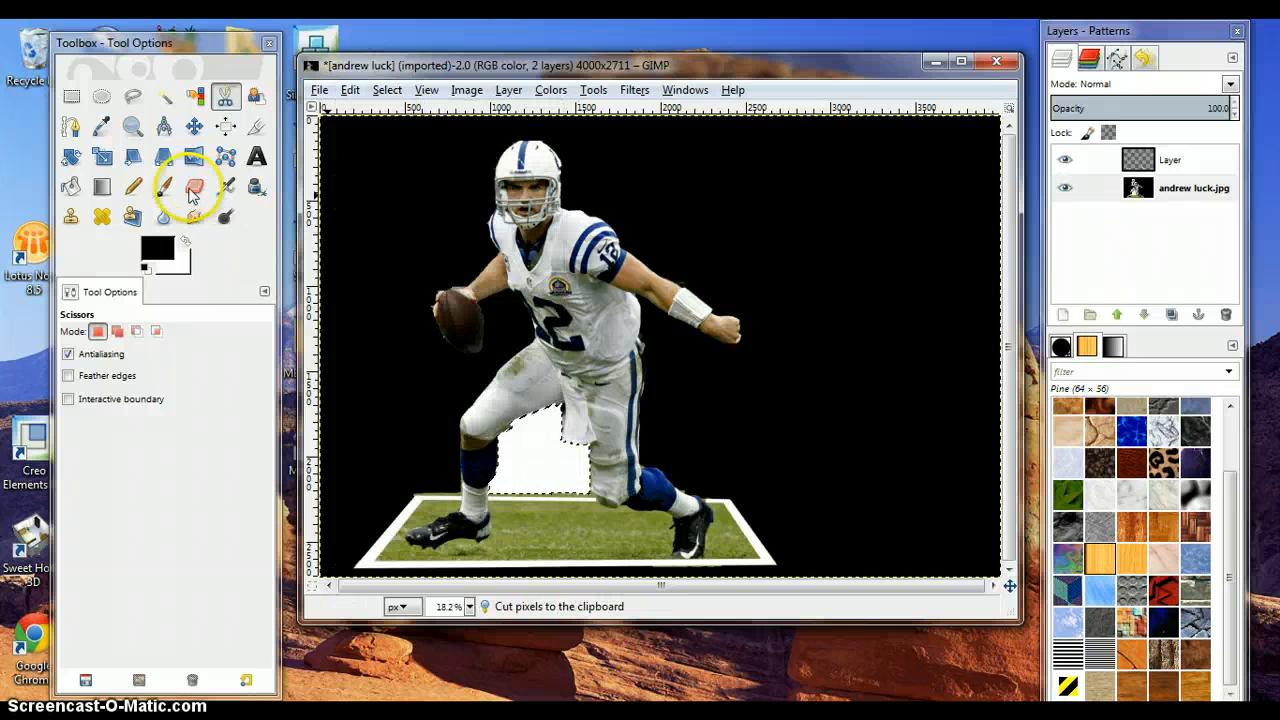
click(70, 186)
click(530, 455)
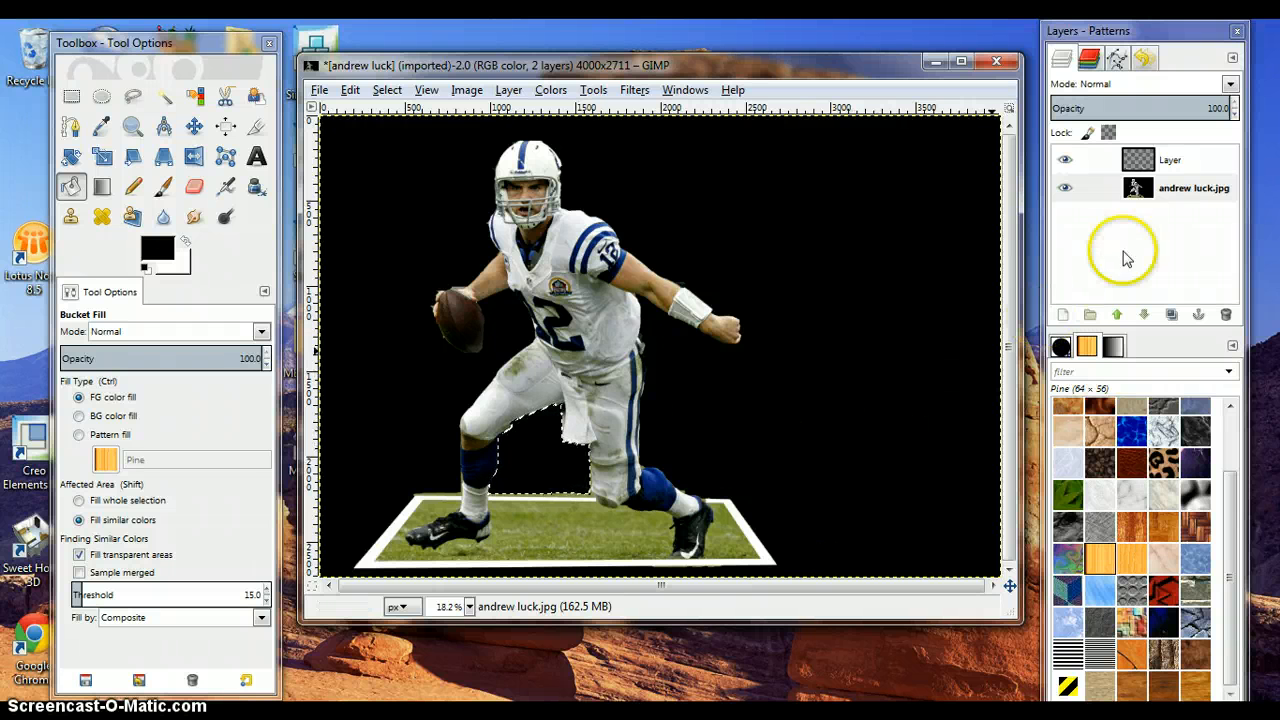
- Merge the empty upper layer down into the photo and clear the selection
click(1167, 170)
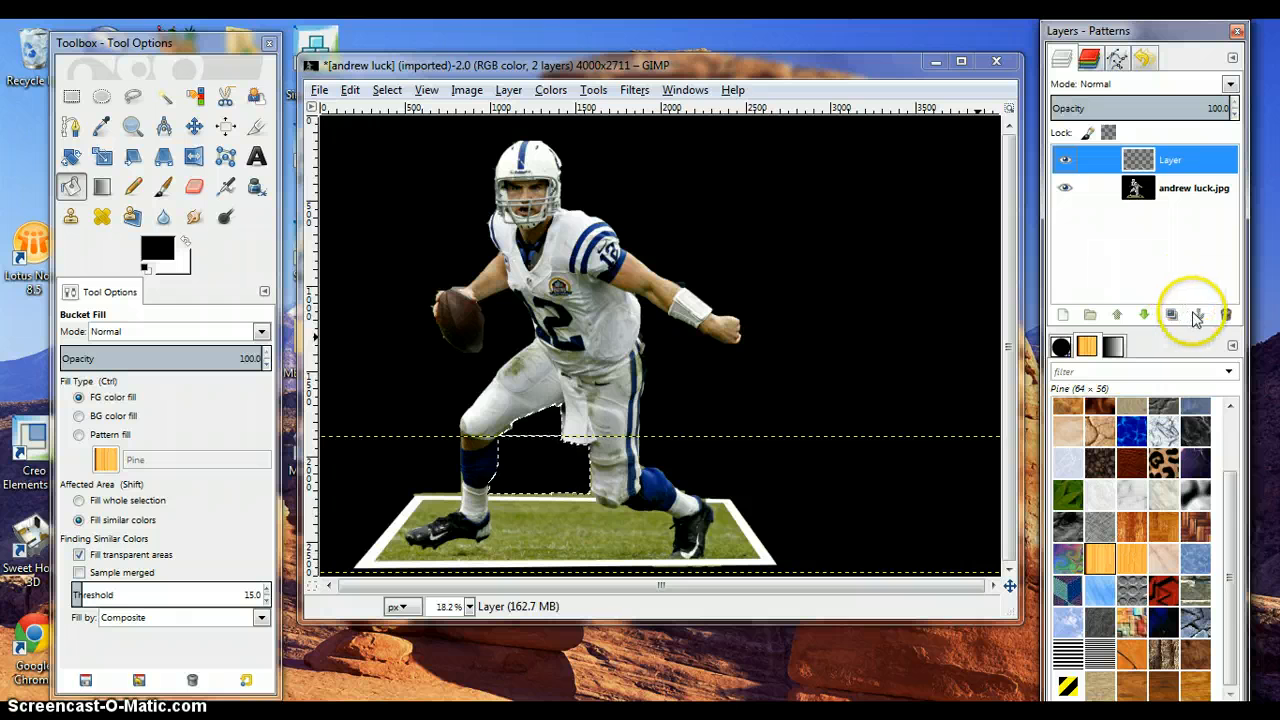
click(510, 92)
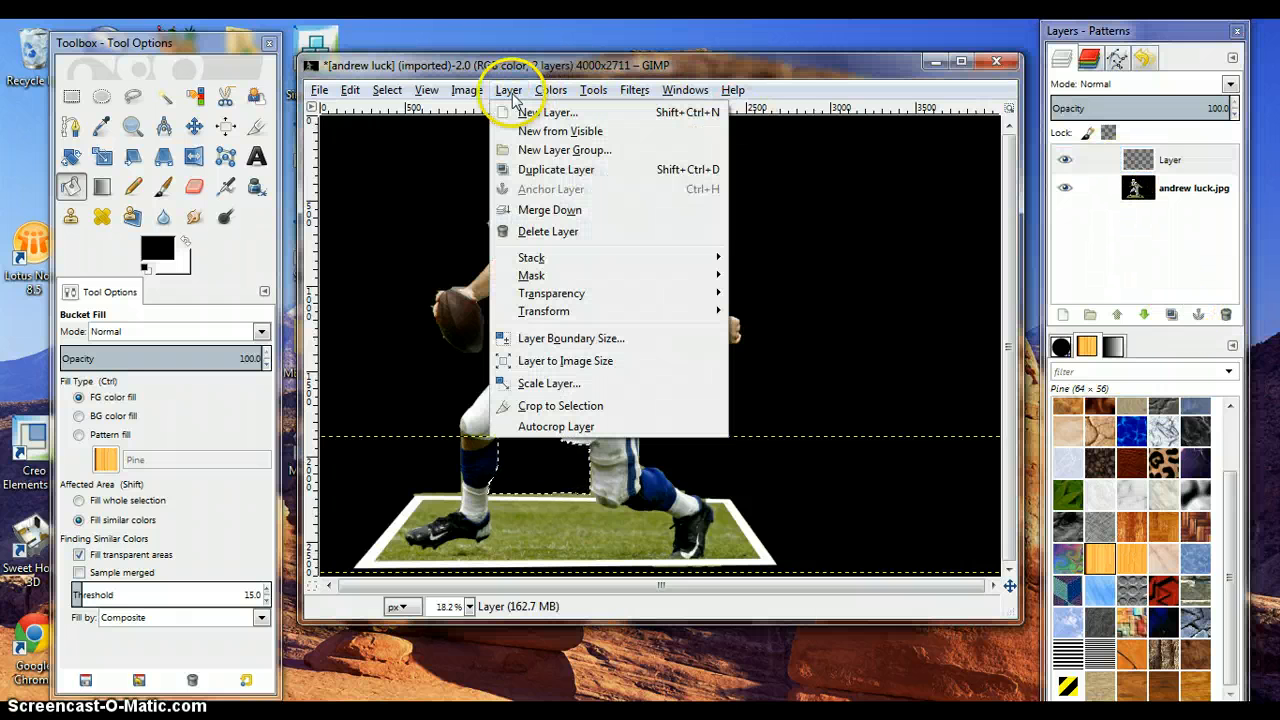
click(527, 211)
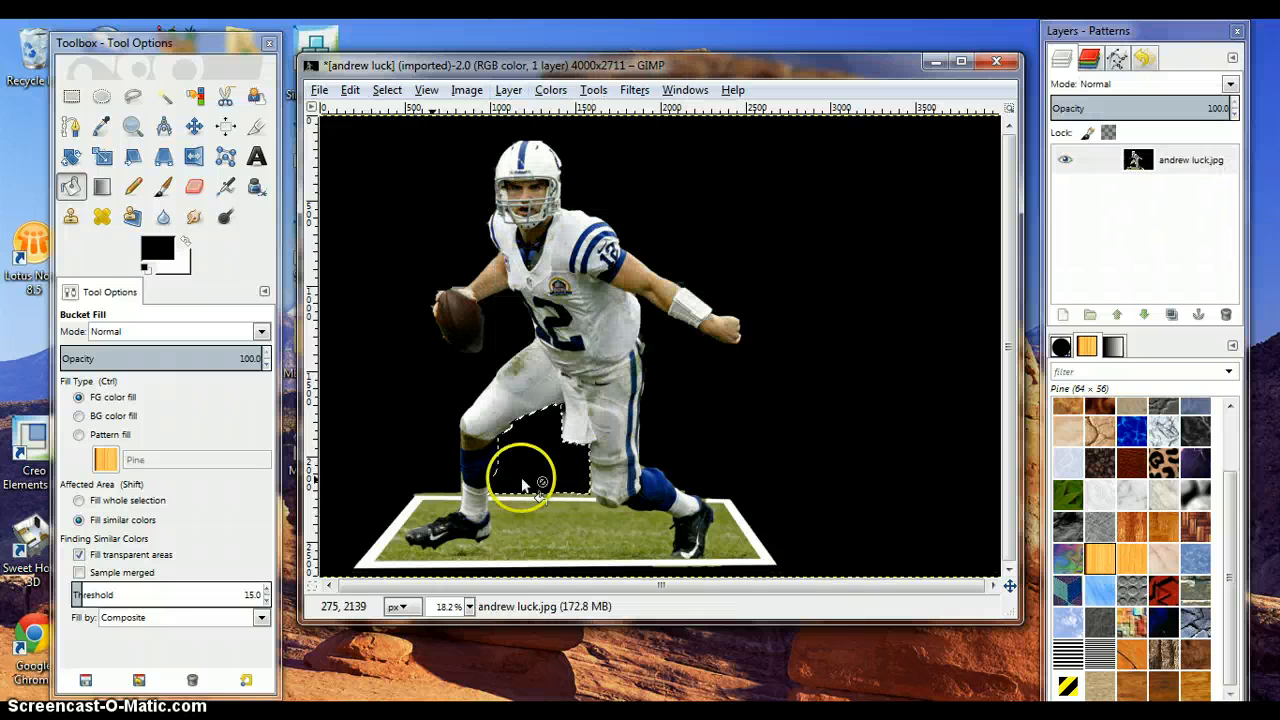
click(387, 90)
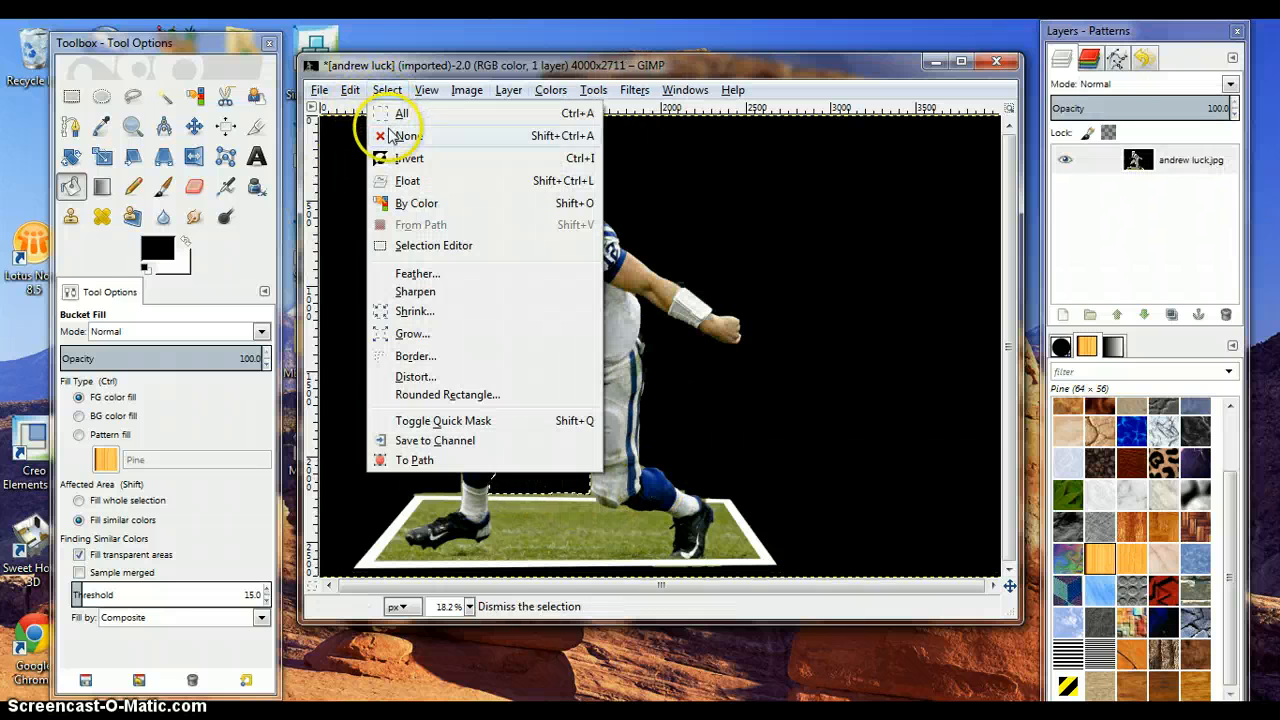
click(395, 131)
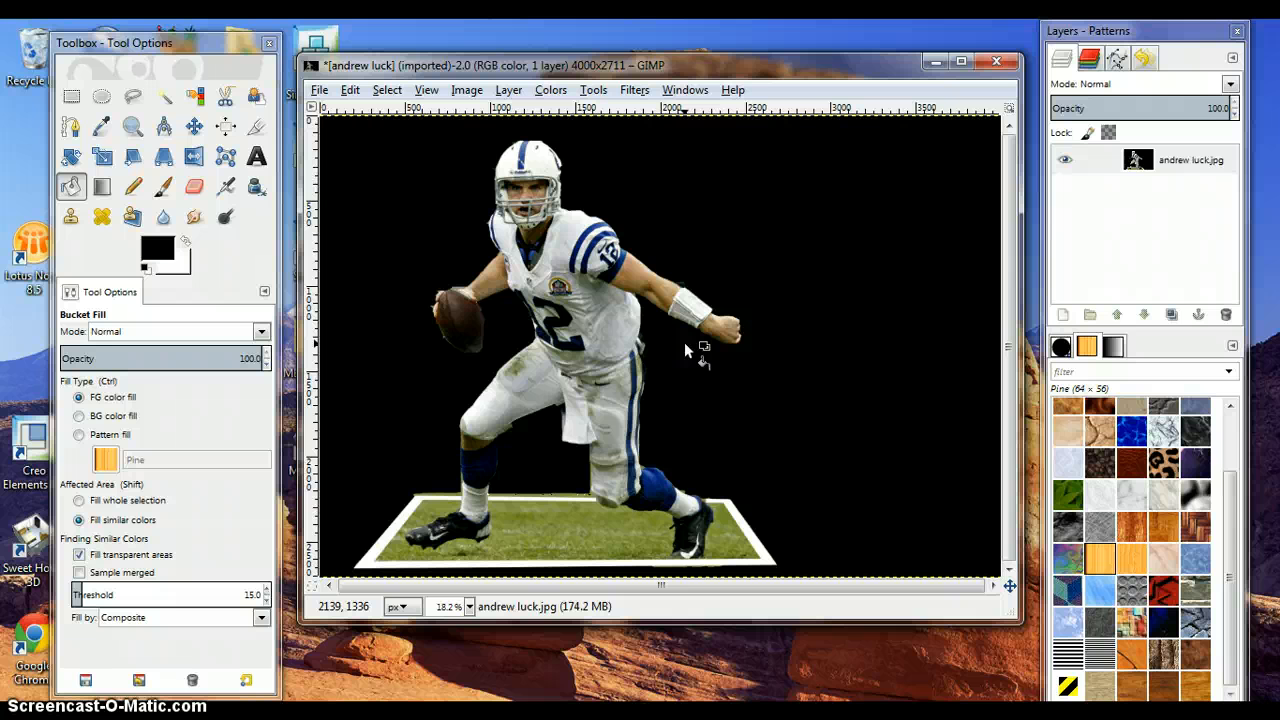
- With the Text tool and white as the foreground colour, draw a text box in the upper right of the black background
click(256, 156)
click(185, 240)
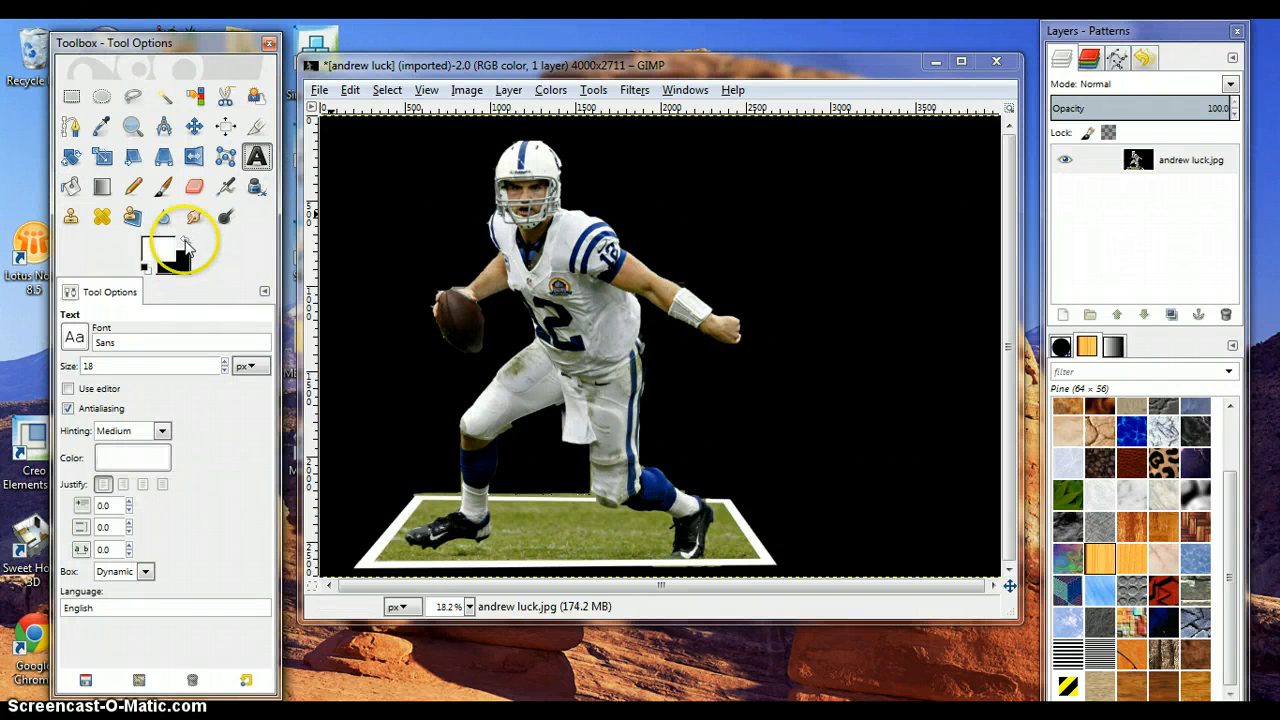
drag(720, 192, 943, 323)
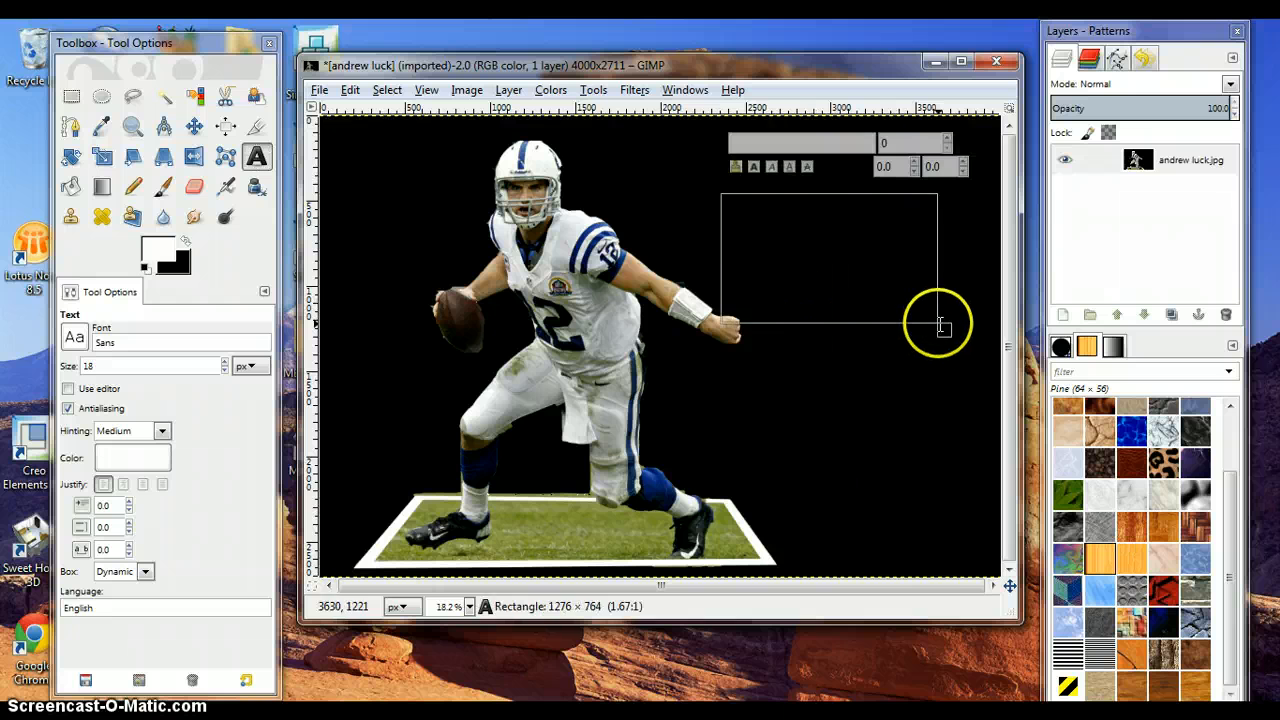
- Set the text size to 200 and type Andrew in the text box
click(904, 142)
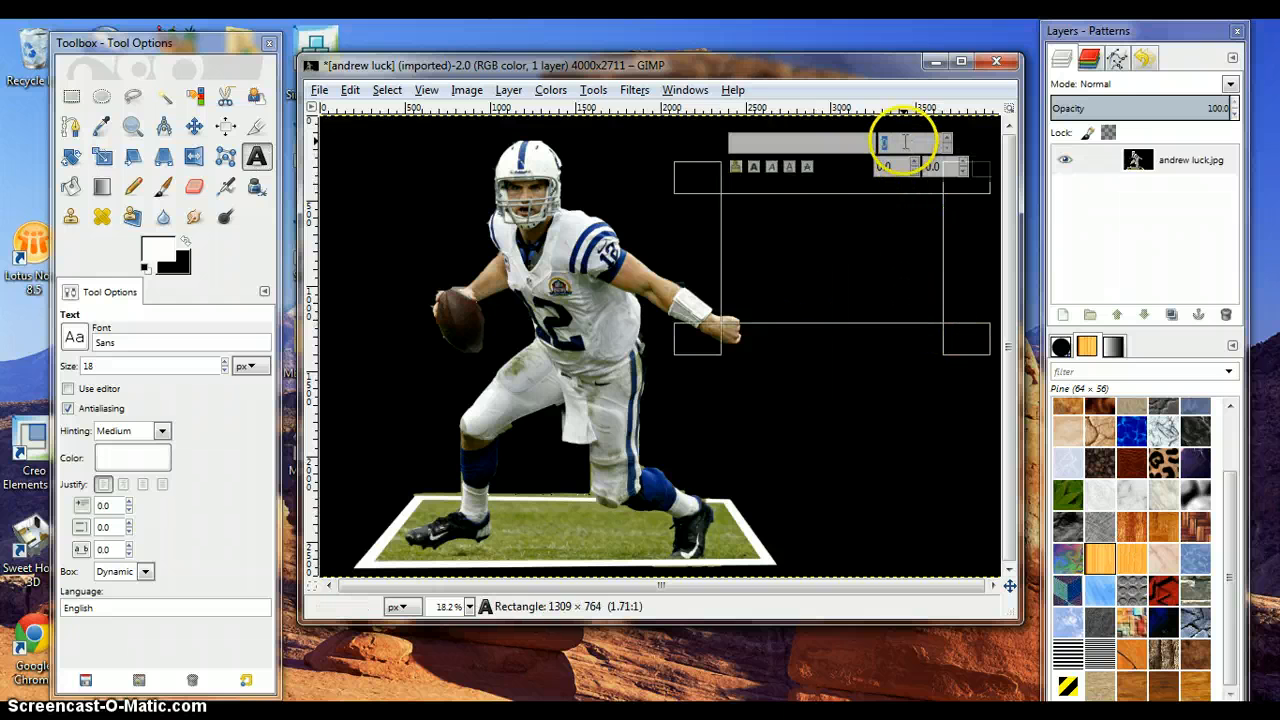
text(200)
click(795, 231)
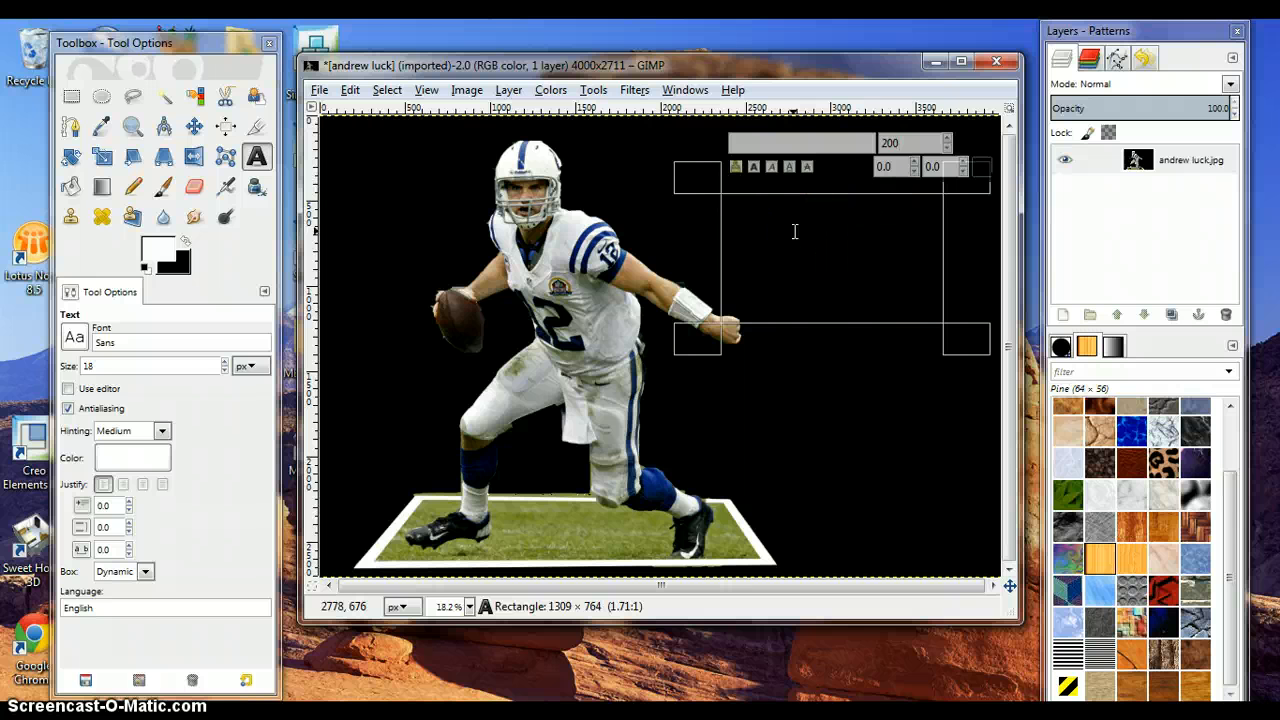
text(Andrew)
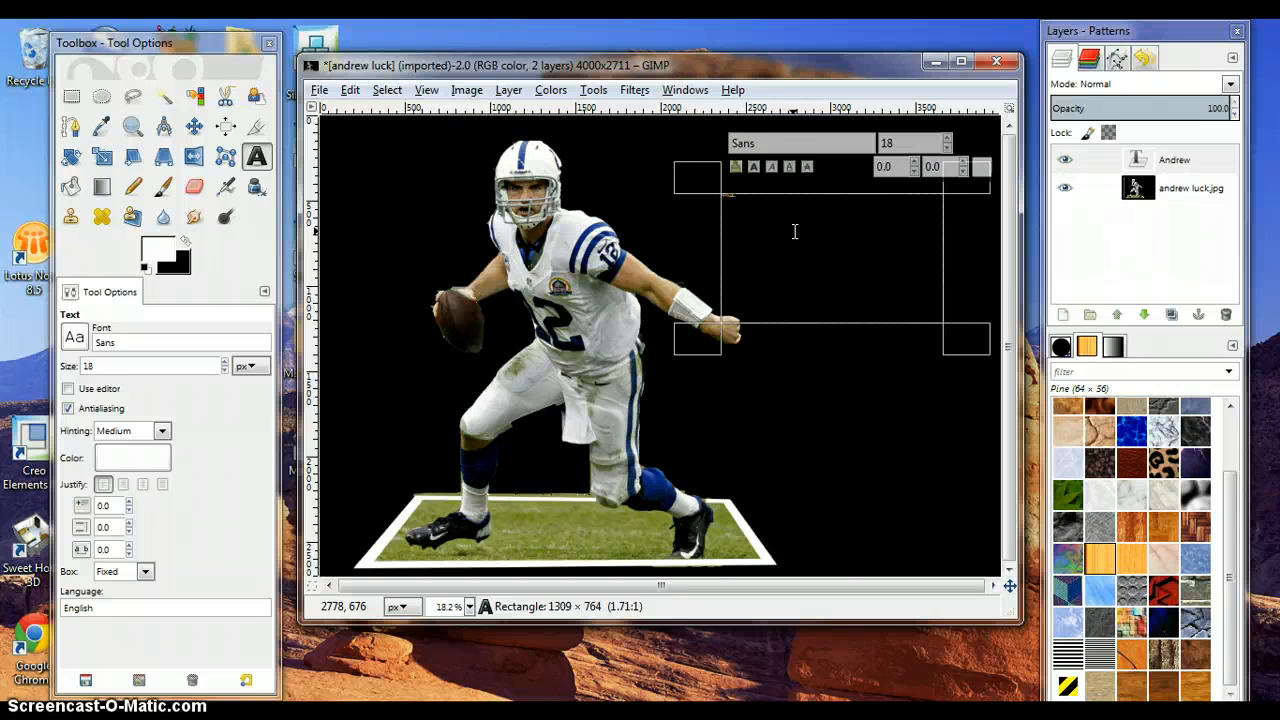
- Select the typed text and set its colour to white (ffffff)
drag(795, 231, 712, 197)
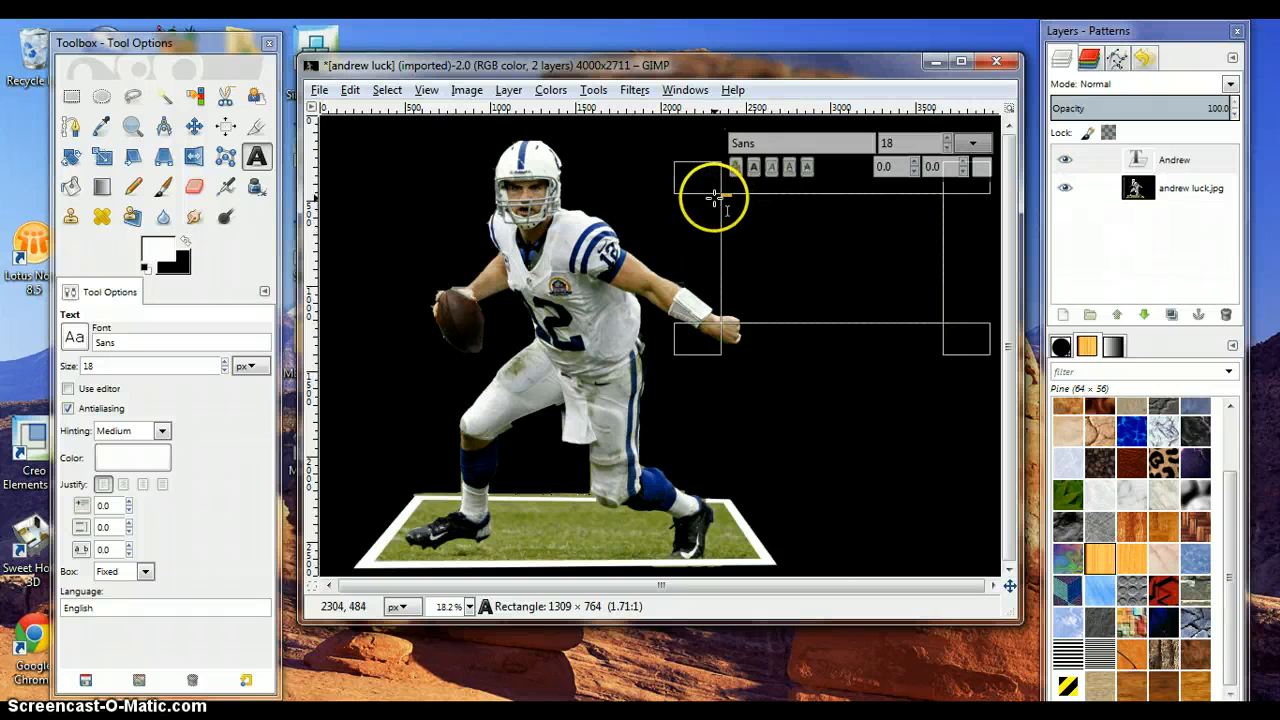
click(981, 166)
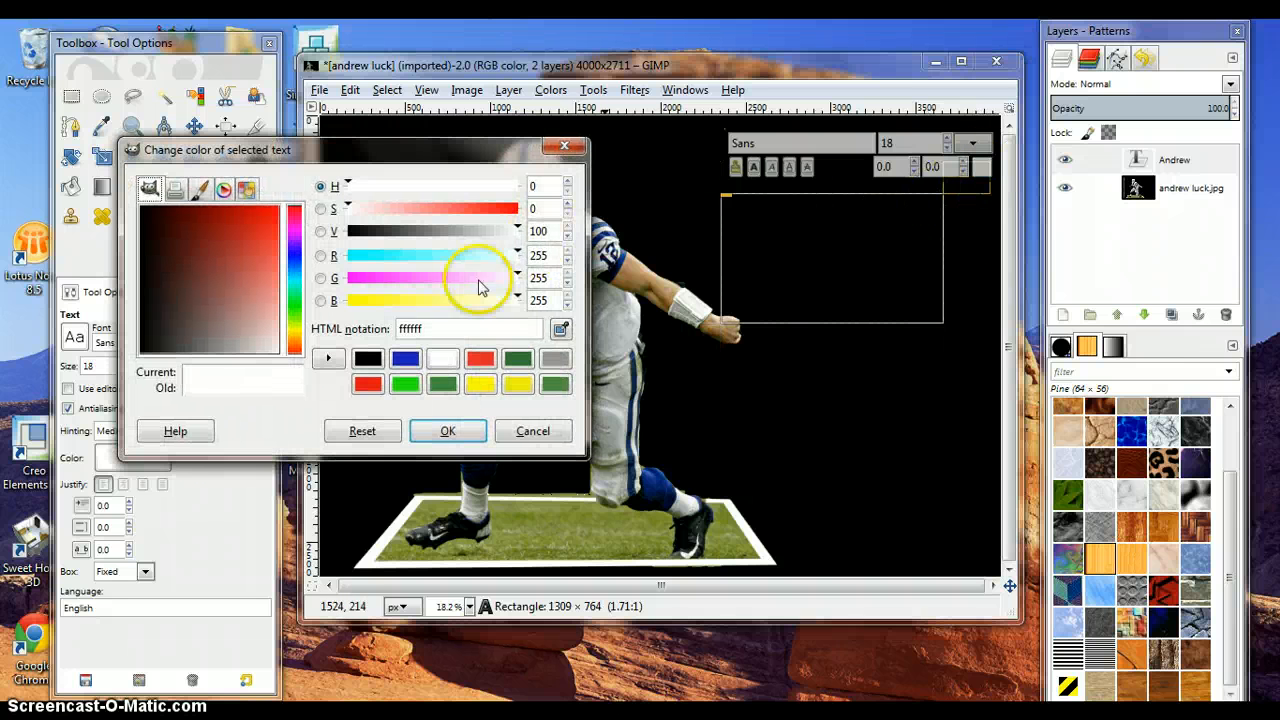
click(448, 431)
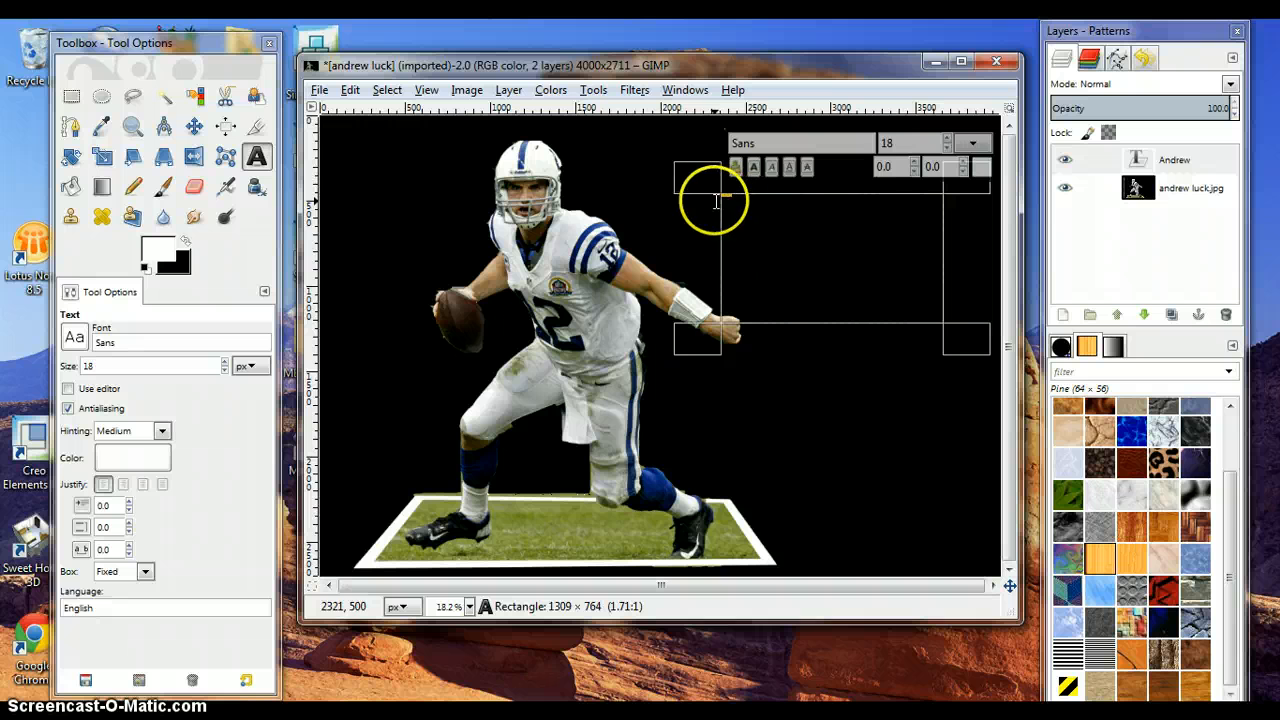
- Set the selected text's size to 200 and extend the text to Andrew Luck
double_click(903, 145)
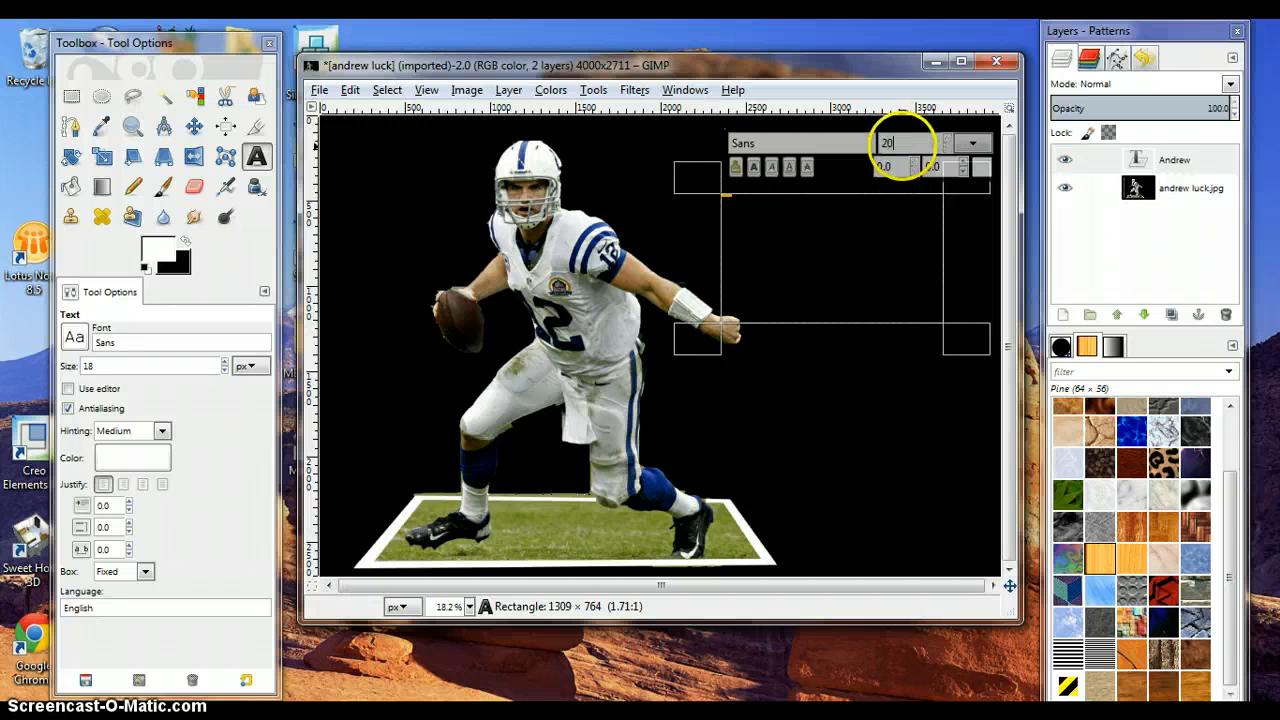
key(Return)
click(880, 220)
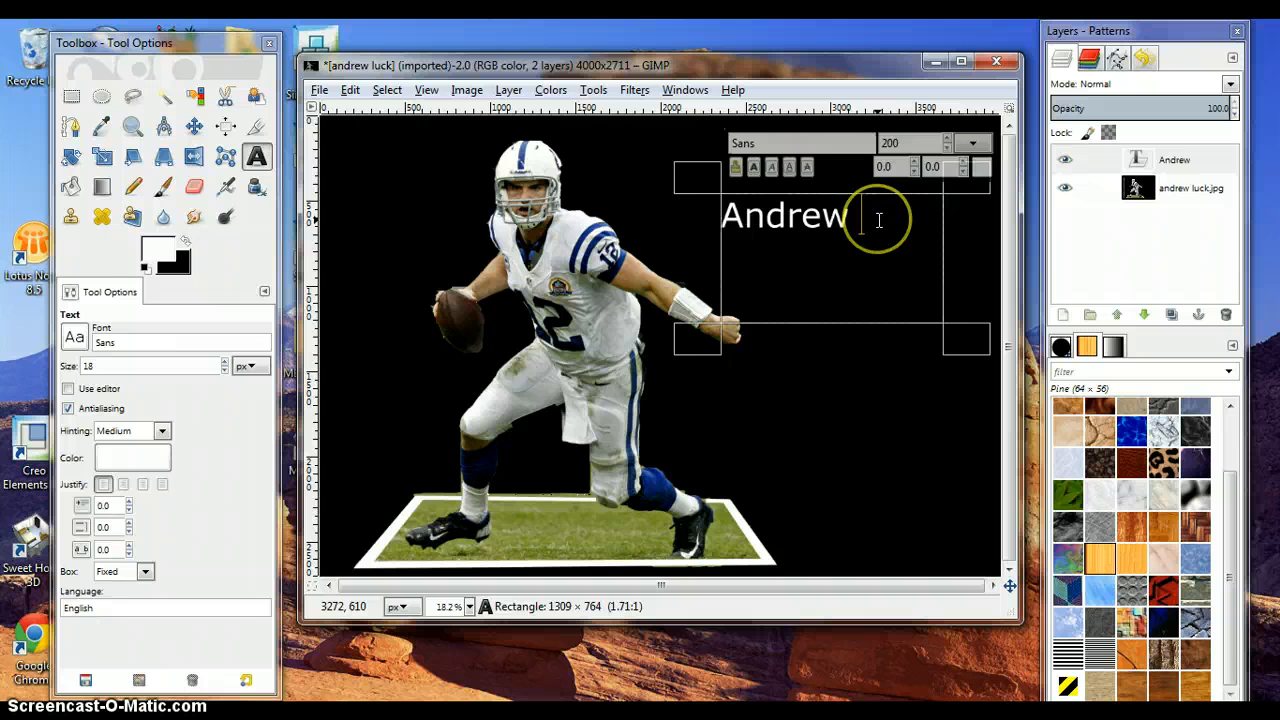
text(Luck)
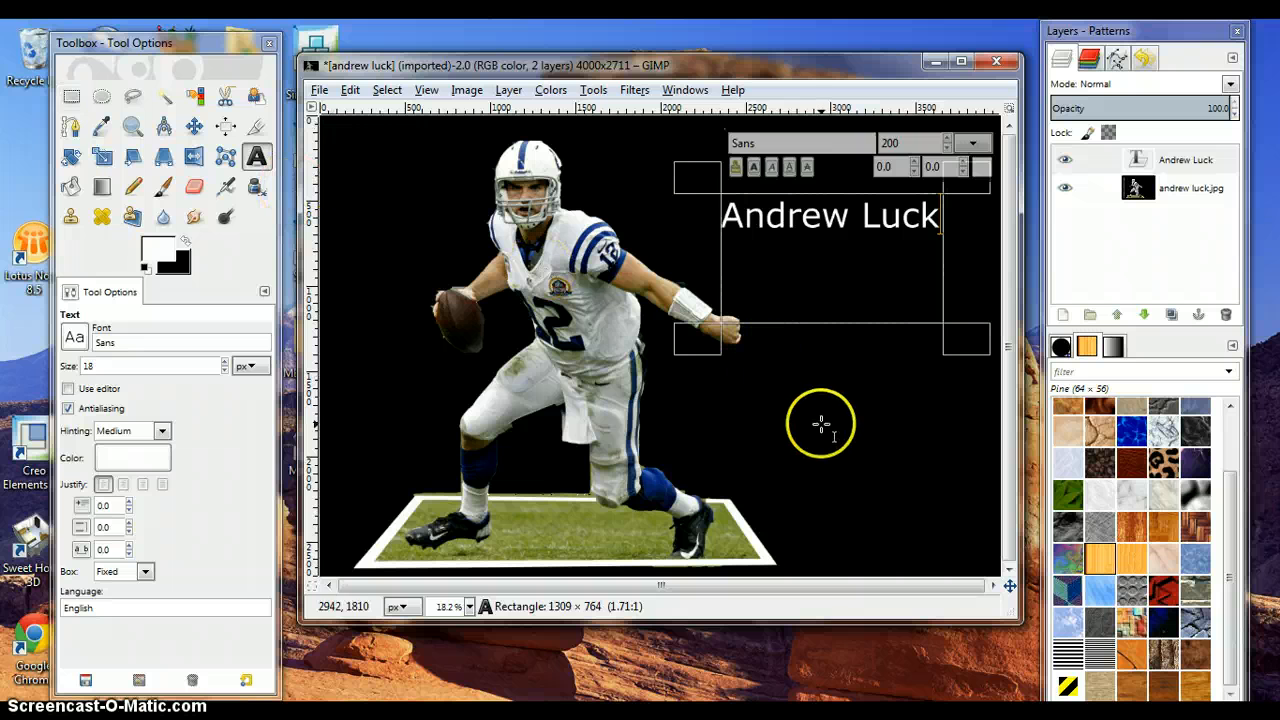
- Leave text editing and merge the Andrew Luck text layer down into the photo
click(71, 96)
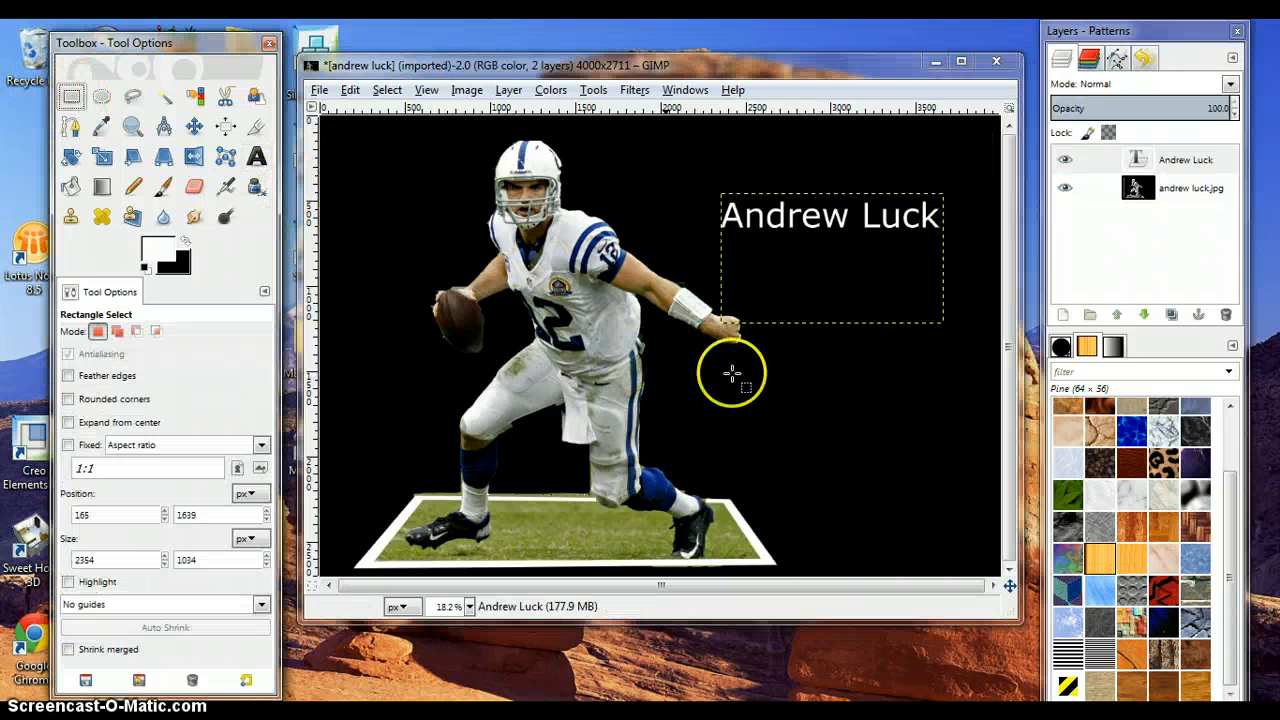
click(509, 90)
click(530, 209)
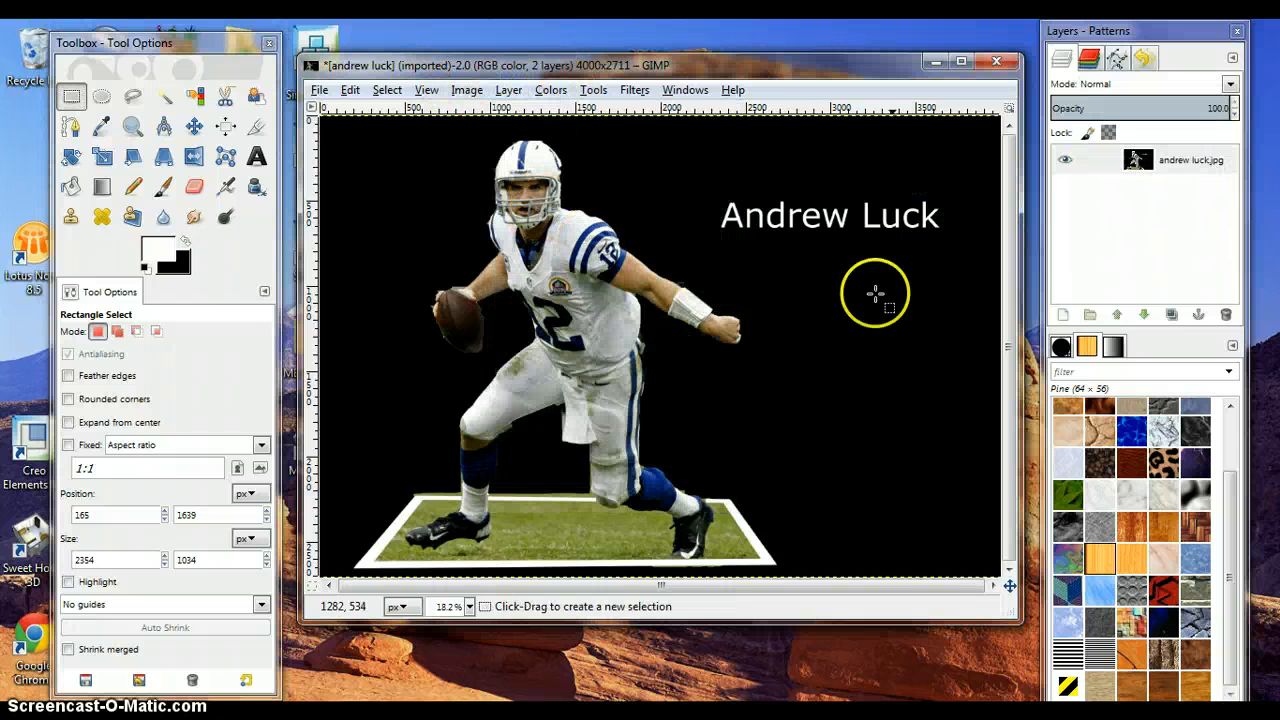